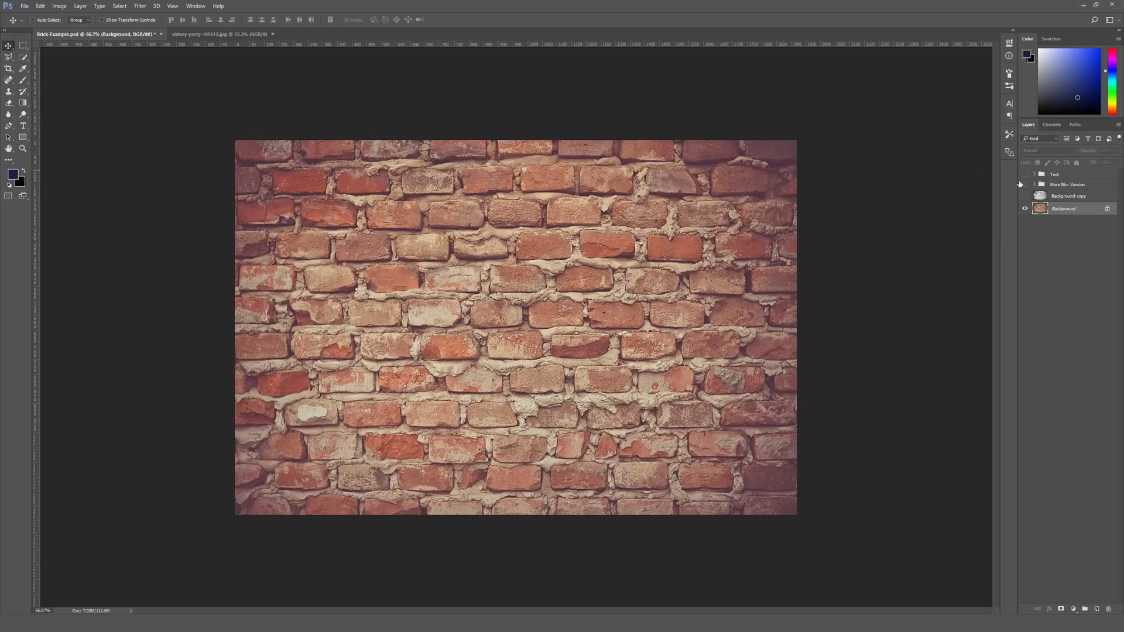
# View the source mural photo, return to Brick-Example.psd, and show the More Blur Version group to inspect the painted bricks up close
pyautogui.click(245, 34)
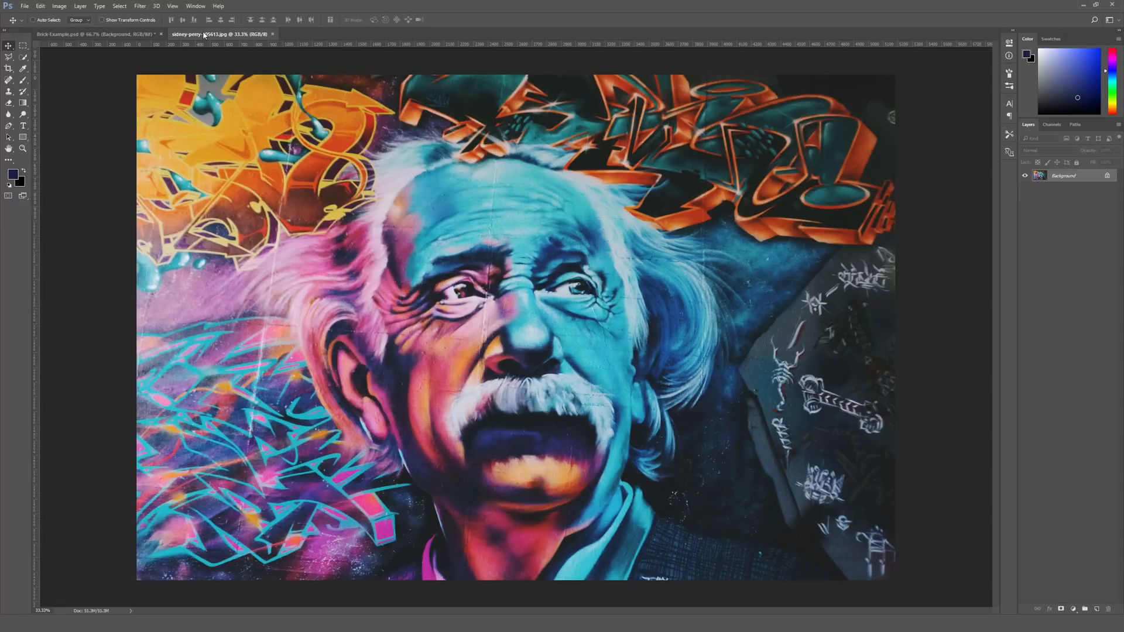
pyautogui.click(94, 34)
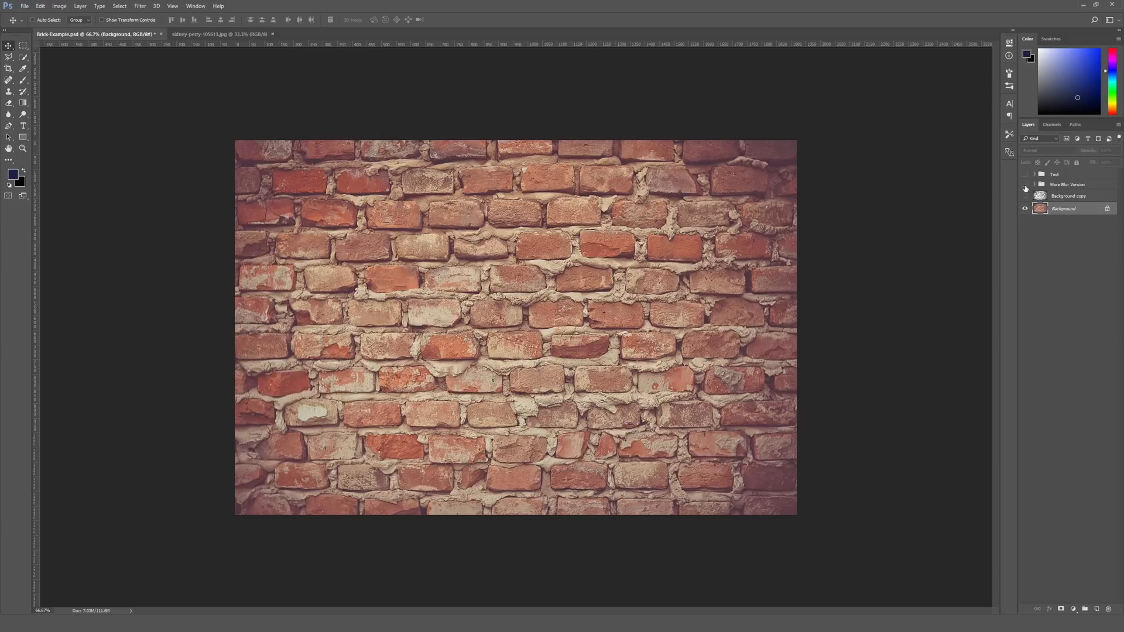
pyautogui.click(1025, 185)
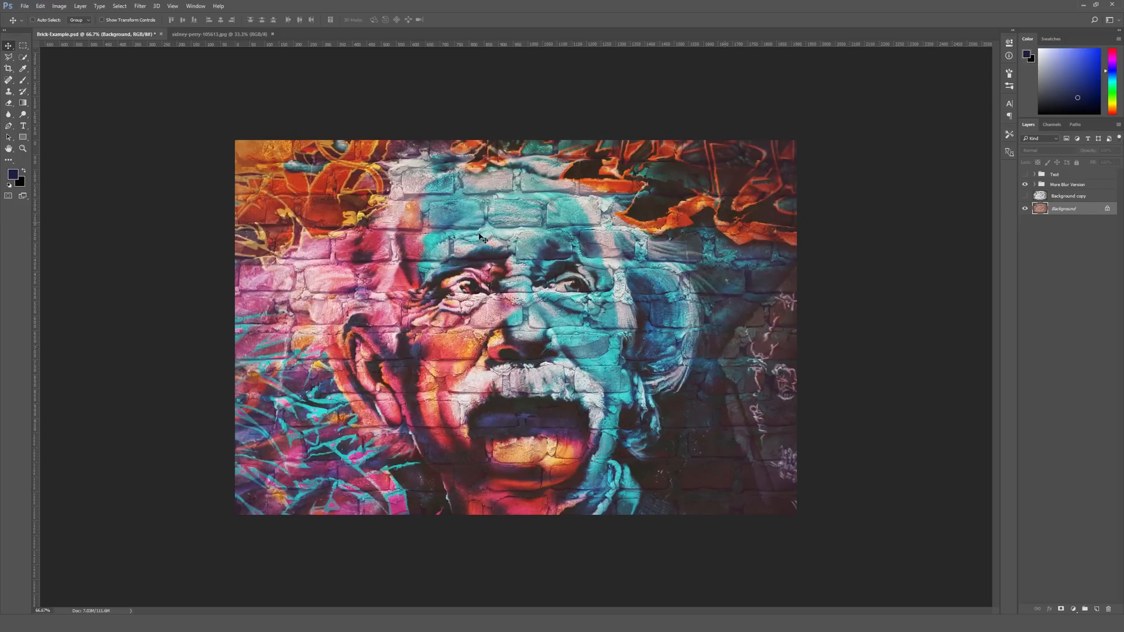
pyautogui.hotkey('ctrl', '+')
pyautogui.hotkey('ctrl', '+')
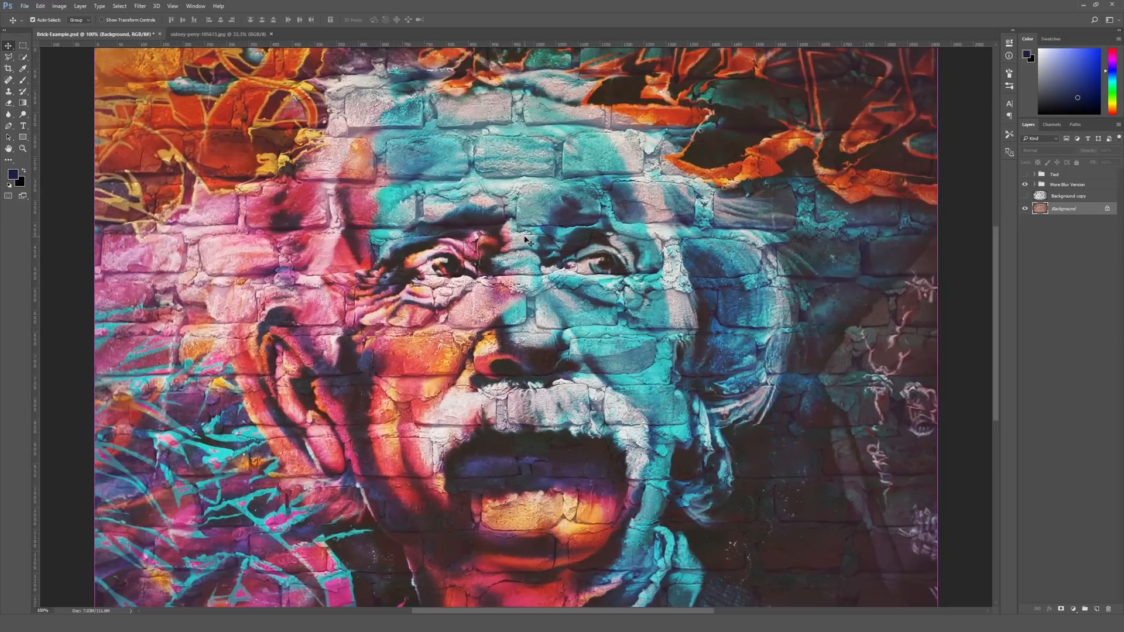
pyautogui.scroll(3, 609, 304)
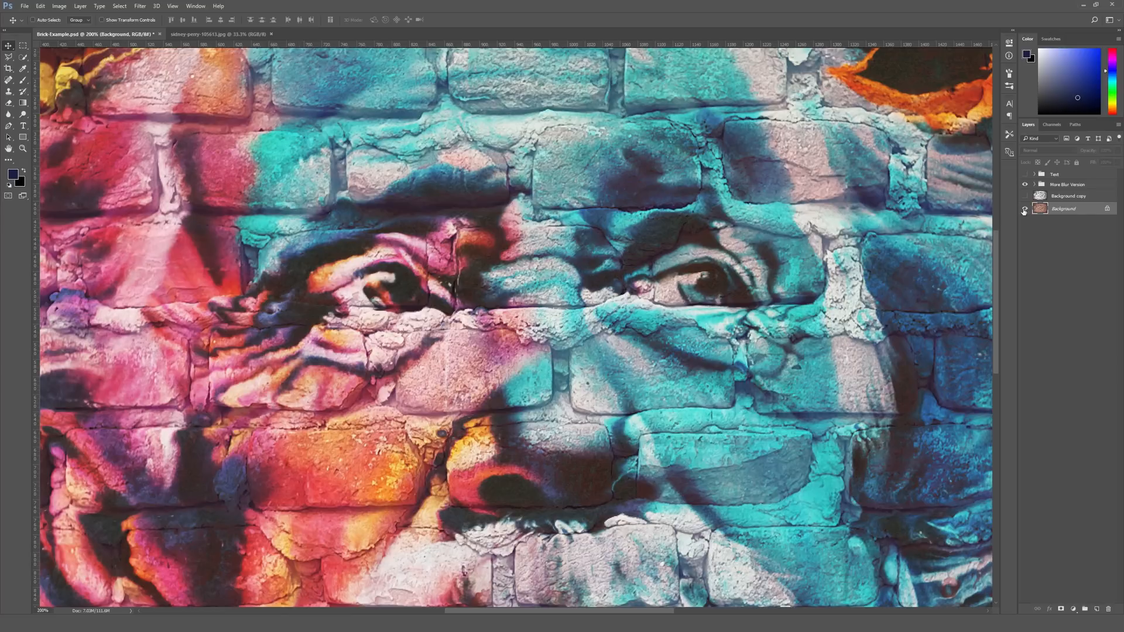
# Hide the Background layer and disable the Hard Light layer's mask inside the More Blur Version group
pyautogui.click(1028, 210)
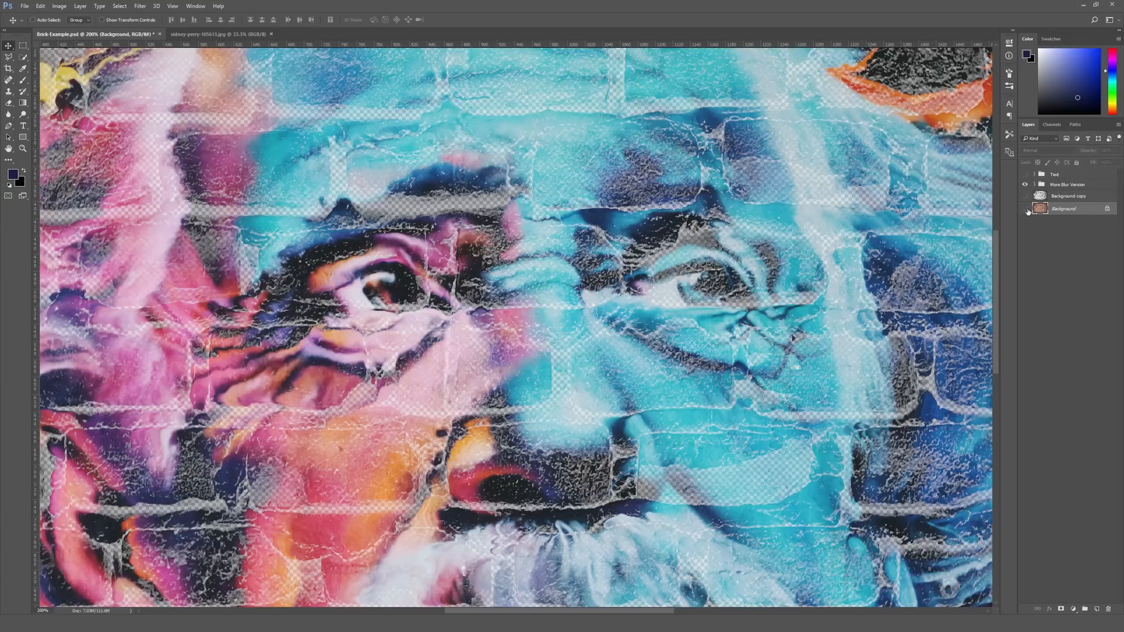
pyautogui.click(1034, 183)
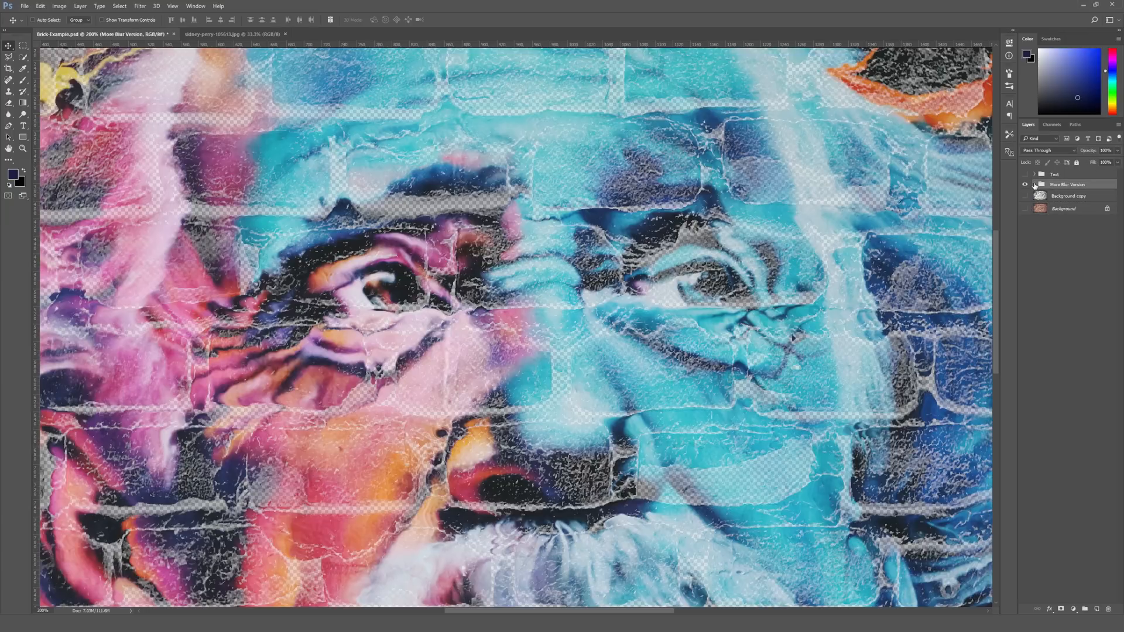
pyautogui.click(1035, 184)
pyautogui.click(1044, 197)
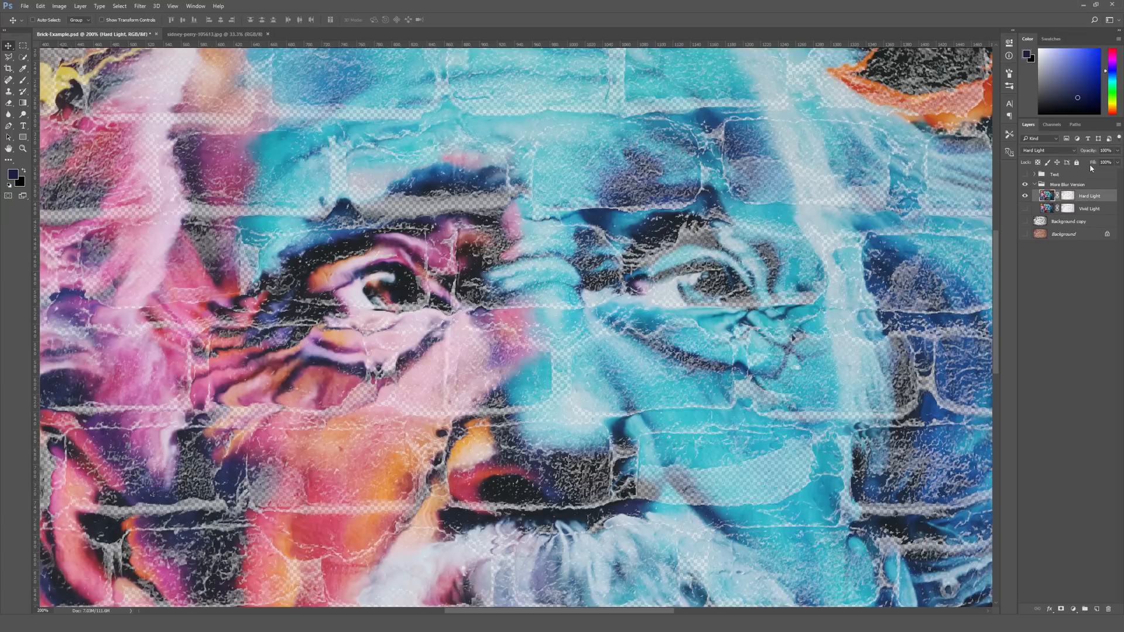
pyautogui.keyDown('shift'); pyautogui.click(1069, 197); pyautogui.keyUp('shift')
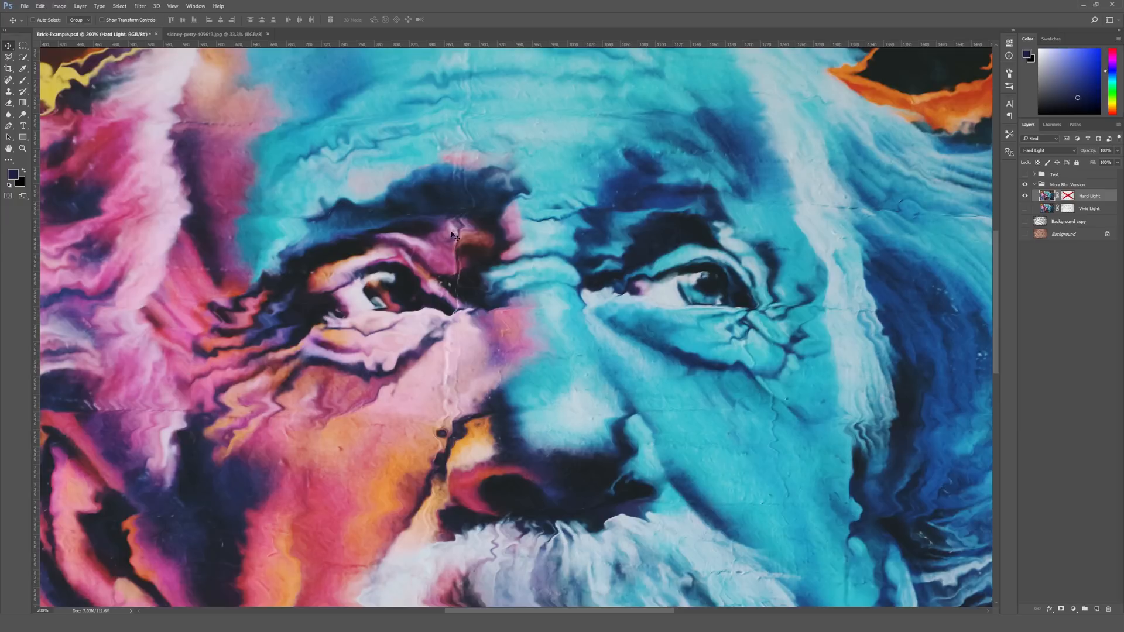
# Compare the displaced face in the Hard Light layer with the same area of the original mural photo
pyautogui.click(211, 33)
pyautogui.scroll(2, 268, 193)
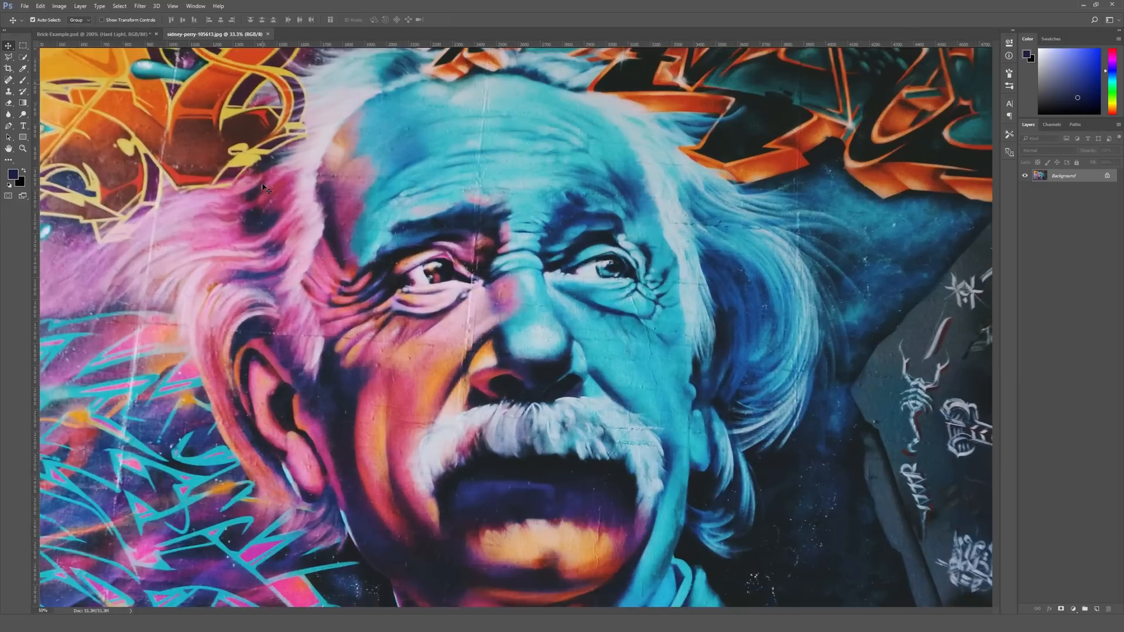
pyautogui.scroll(1, 268, 193)
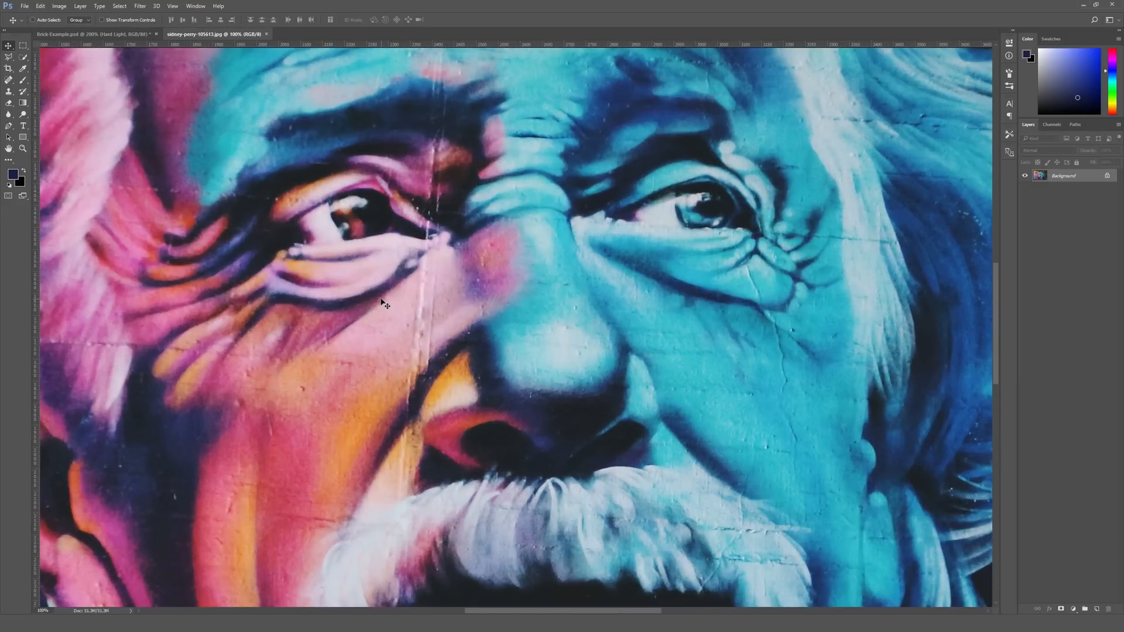
pyautogui.click(120, 35)
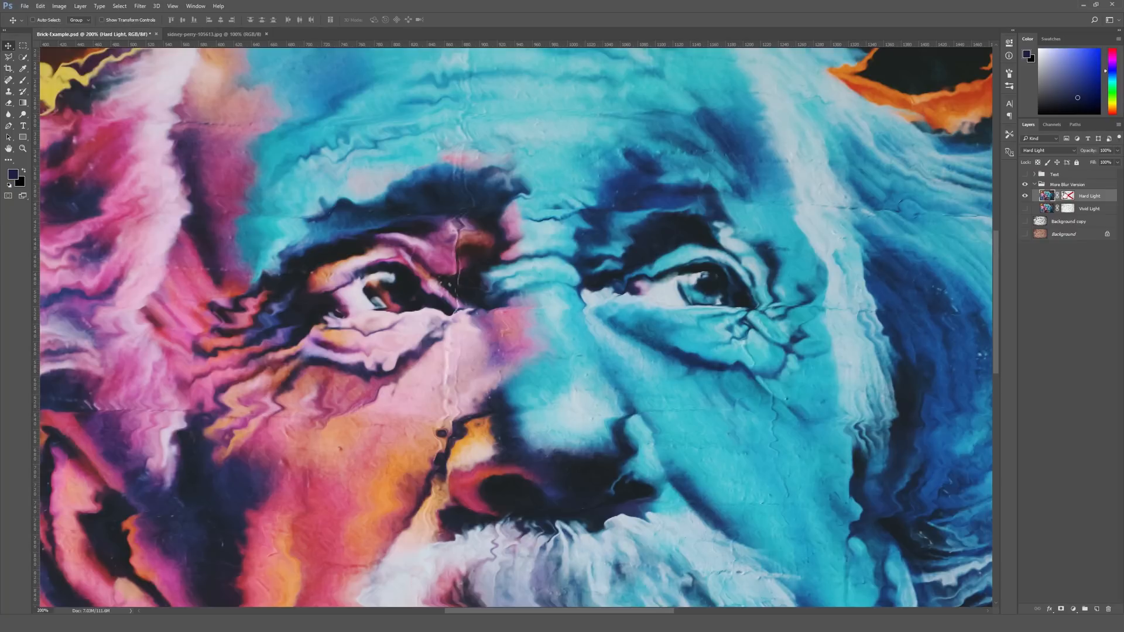
# Re-enable the Hard Light layer's mask, show the Background layer again, and collapse the More Blur Version group
pyautogui.click(1067, 197)
pyautogui.click(1025, 234)
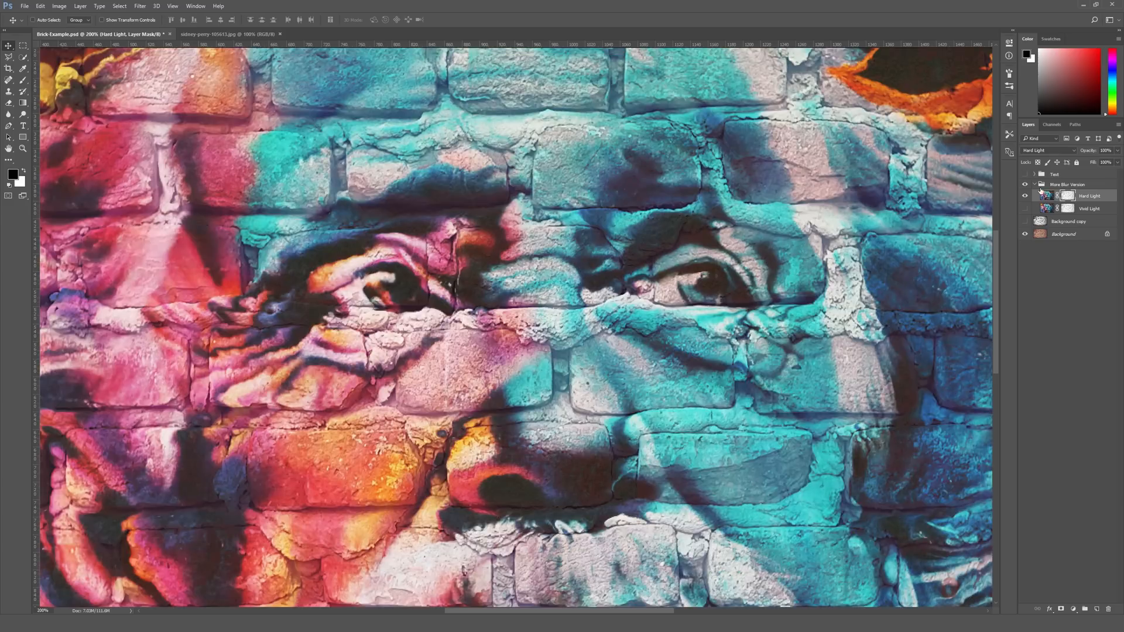
pyautogui.click(1036, 185)
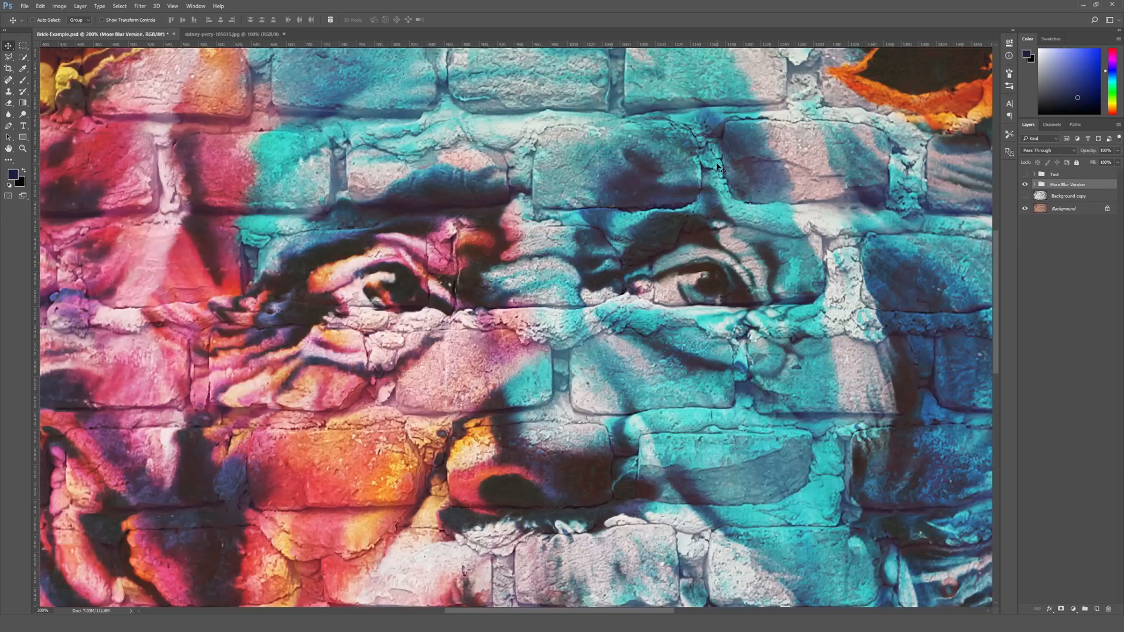
# Show the Text group over the brick mural and inspect the displaced lettering up close
pyautogui.hotkey('ctrl', '-')
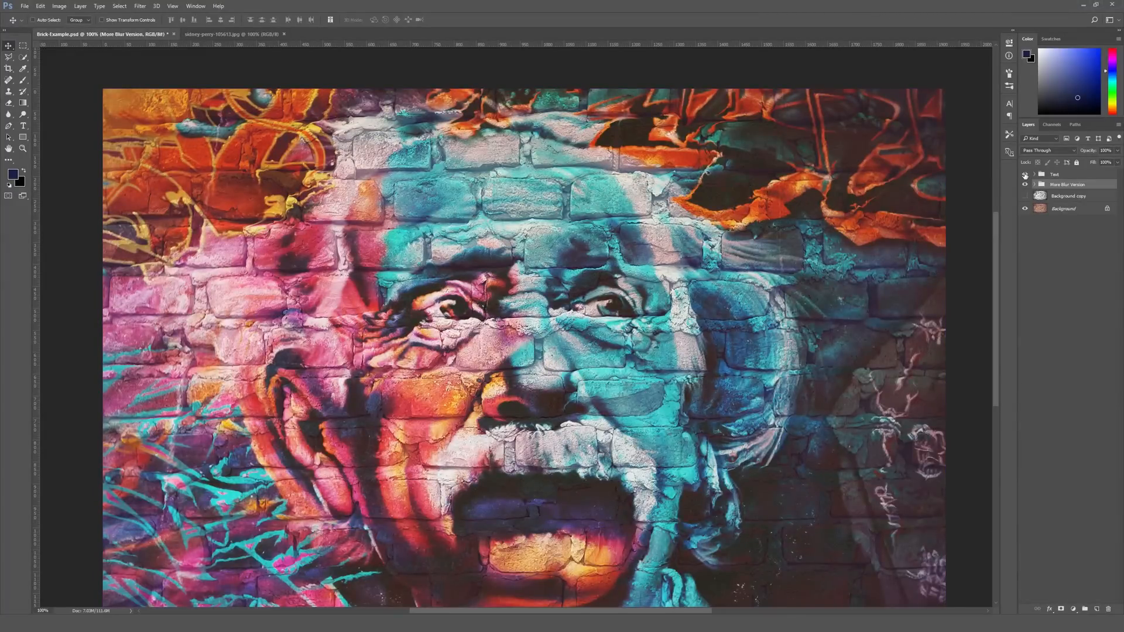
pyautogui.click(1024, 175)
pyautogui.hotkey('ctrl', '+')
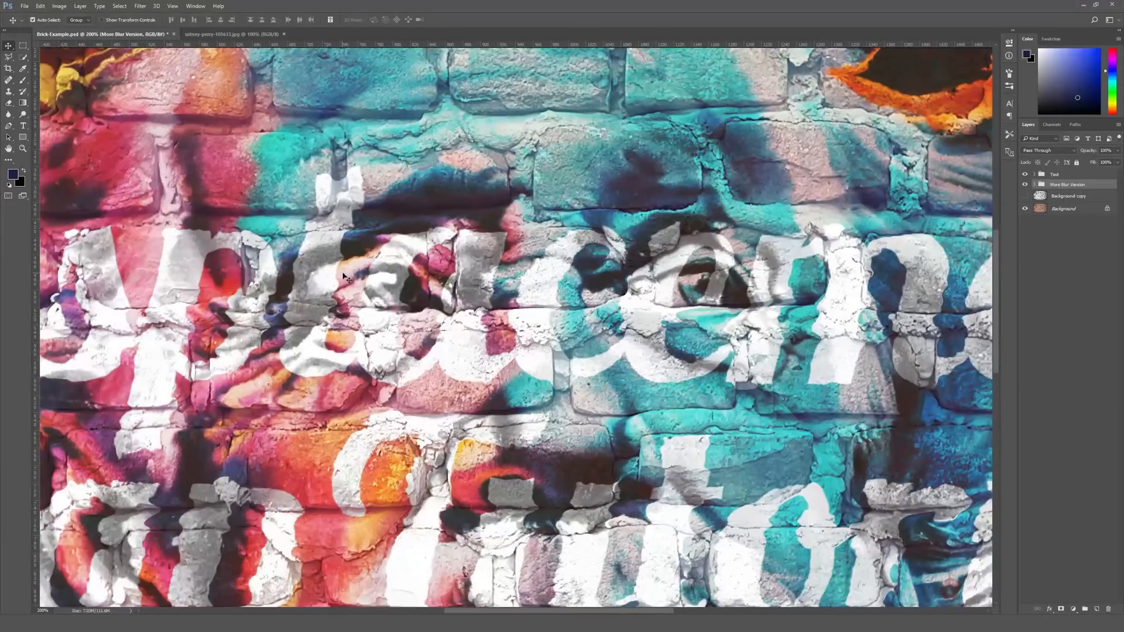
pyautogui.moveTo(346, 266); pyautogui.dragTo(507, 273)
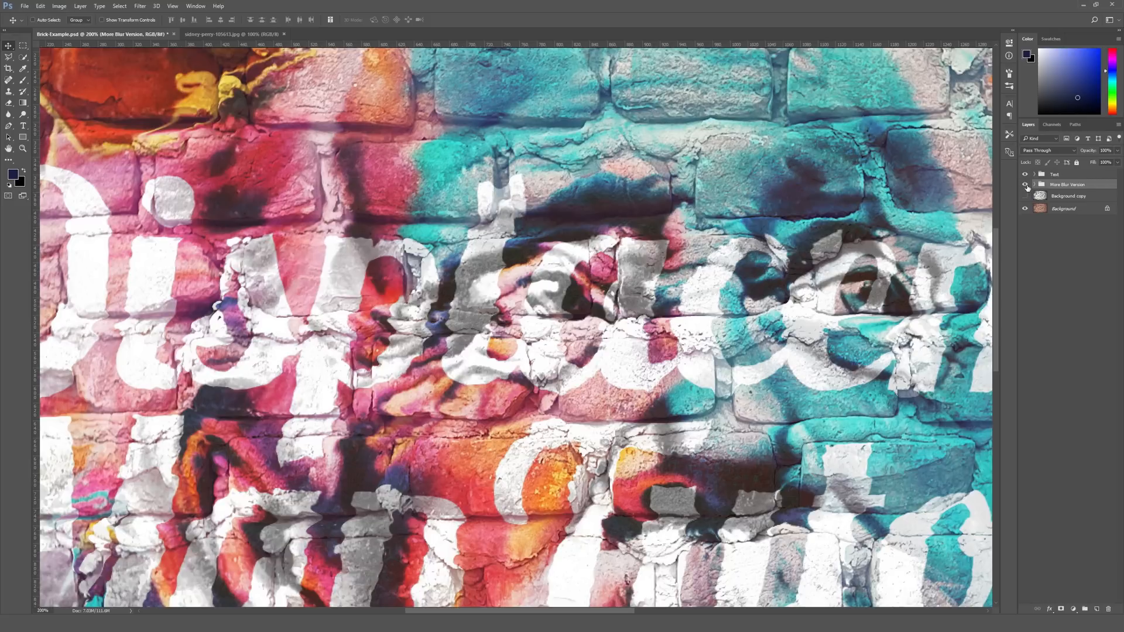
# Hide the More Blur Version group and examine the displaced lettering directly on the brick wall
pyautogui.click(1025, 185)
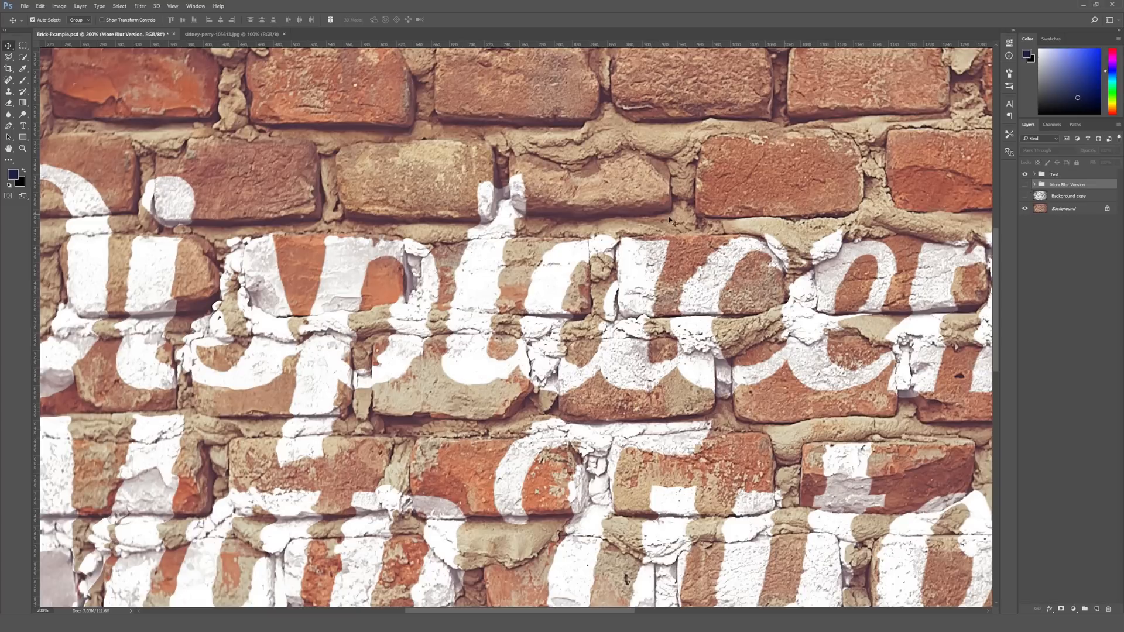
pyautogui.moveTo(387, 246); pyautogui.dragTo(619, 226)
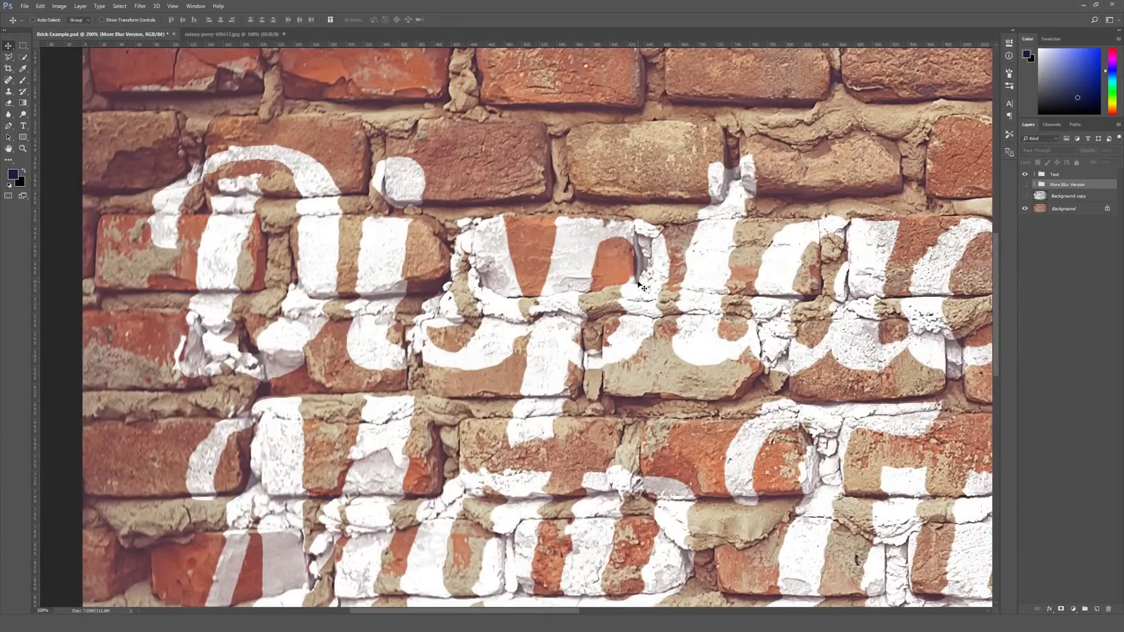
pyautogui.hotkey('ctrl', '-')
pyautogui.moveTo(780, 305); pyautogui.dragTo(605, 278)
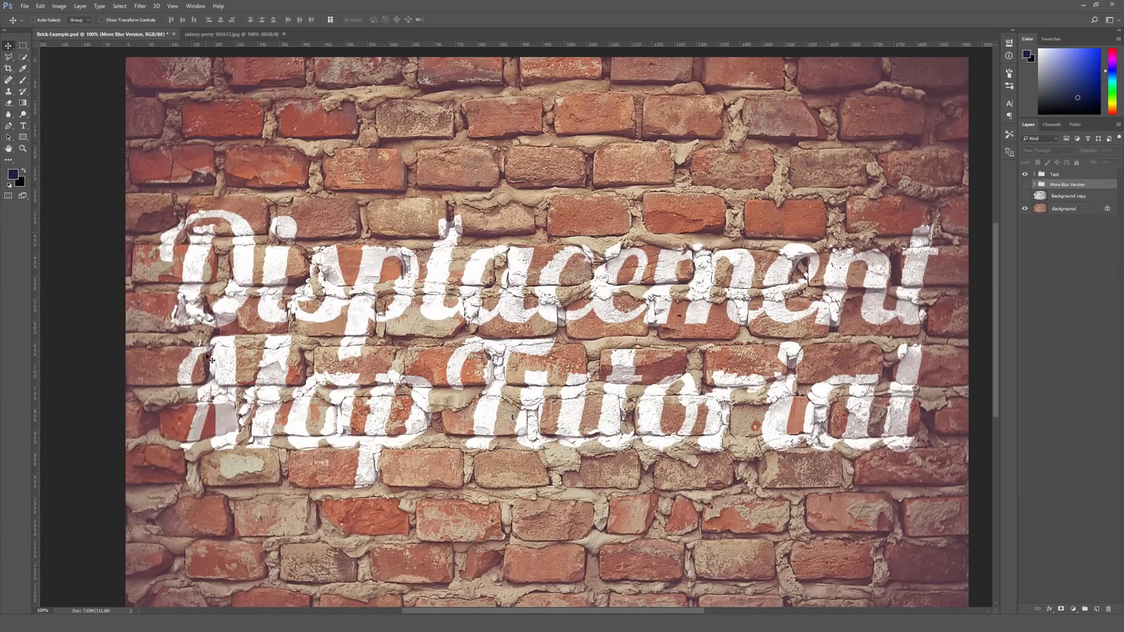
pyautogui.press('ctrl')
pyautogui.hotkey('ctrl', '-')
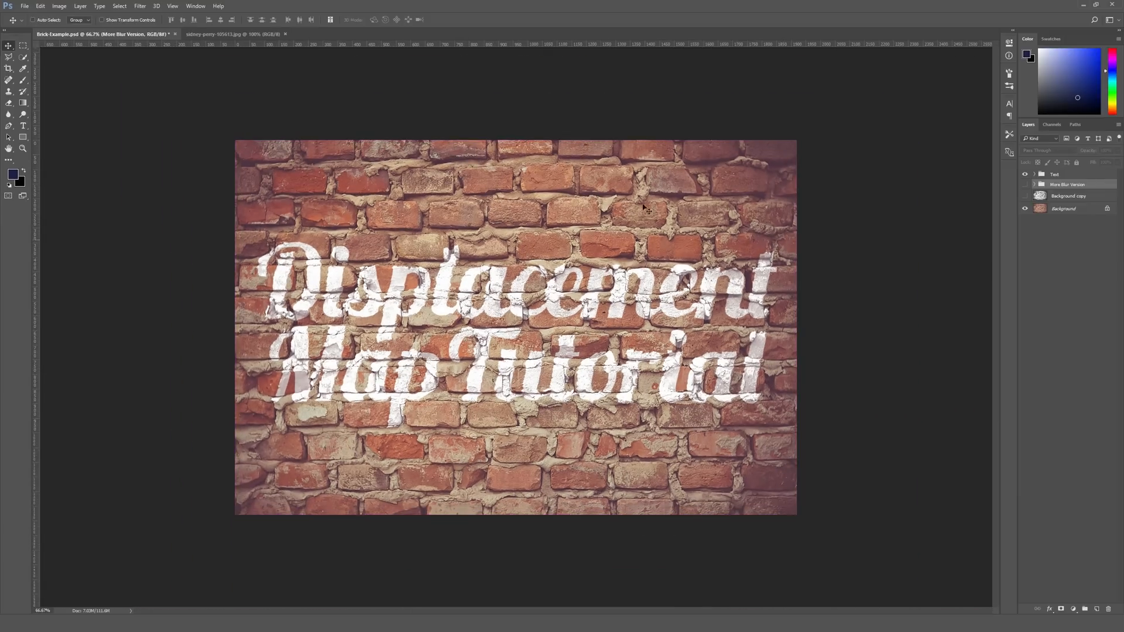
# Hide the Text group and select the Background brick layer
pyautogui.click(1024, 175)
pyautogui.click(1040, 210)
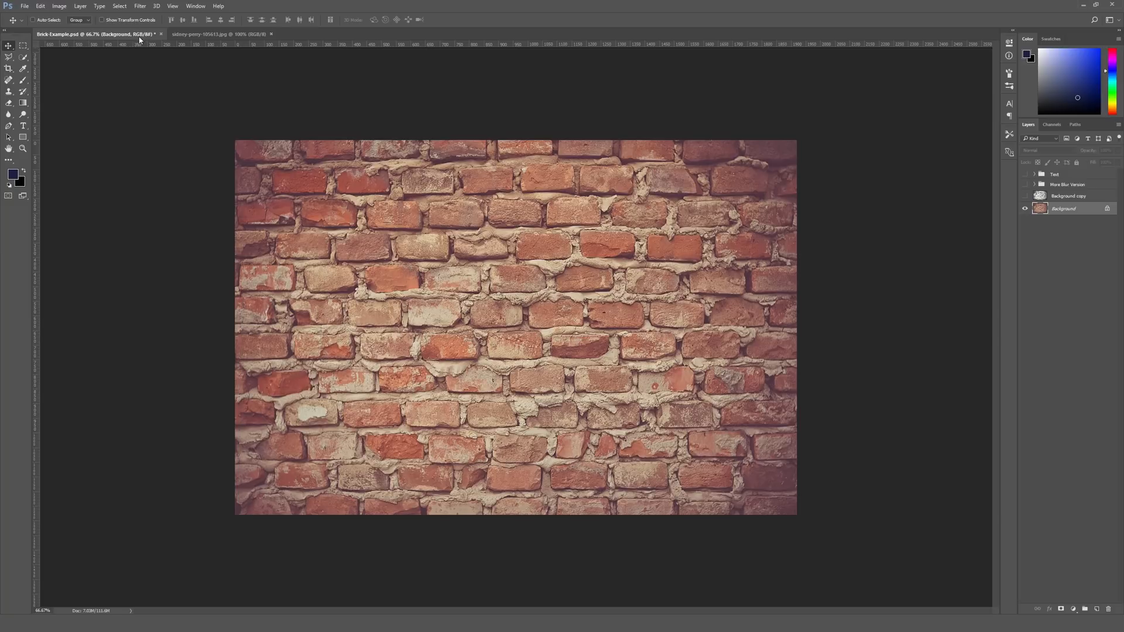
# Check the color mode and bit depth of the brick document
pyautogui.click(59, 6)
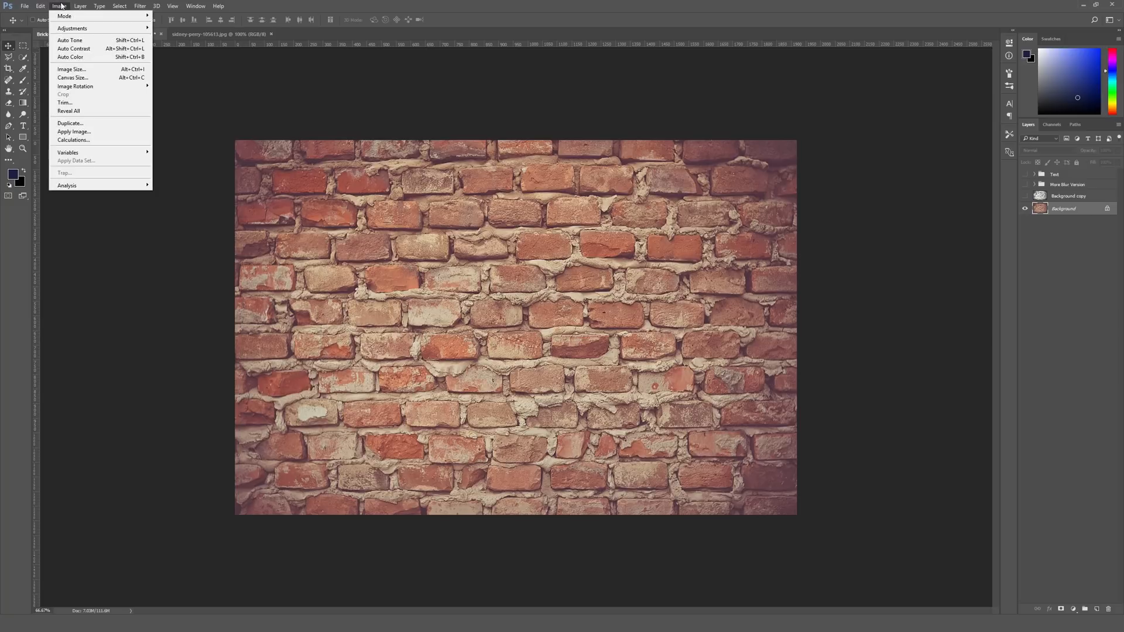
pyautogui.moveTo(65, 18)
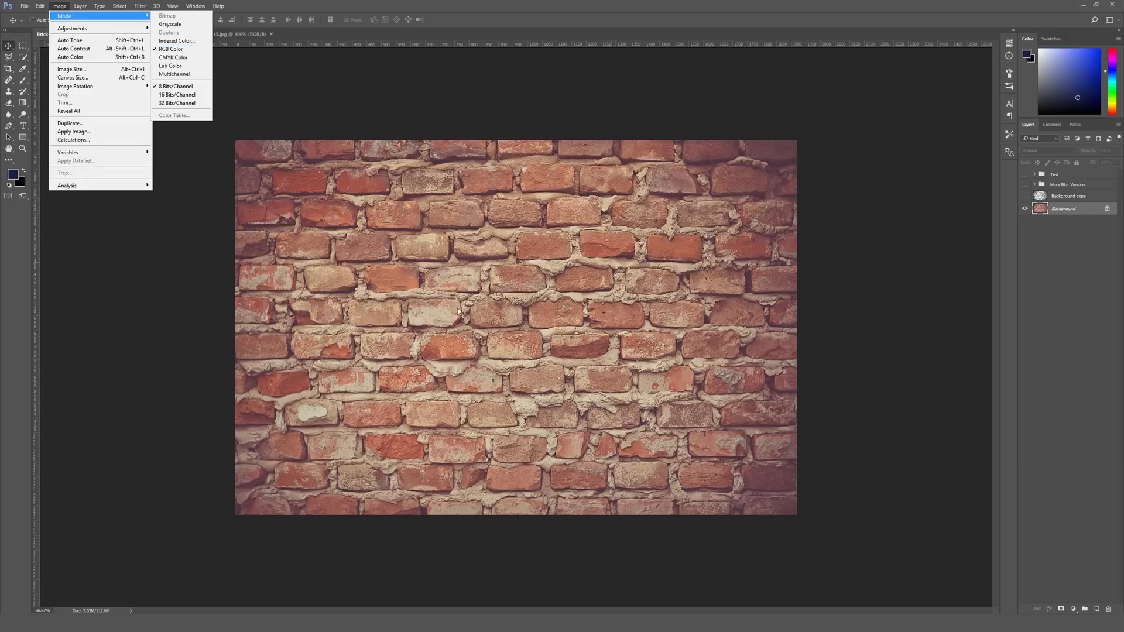
pyautogui.click(565, 222)
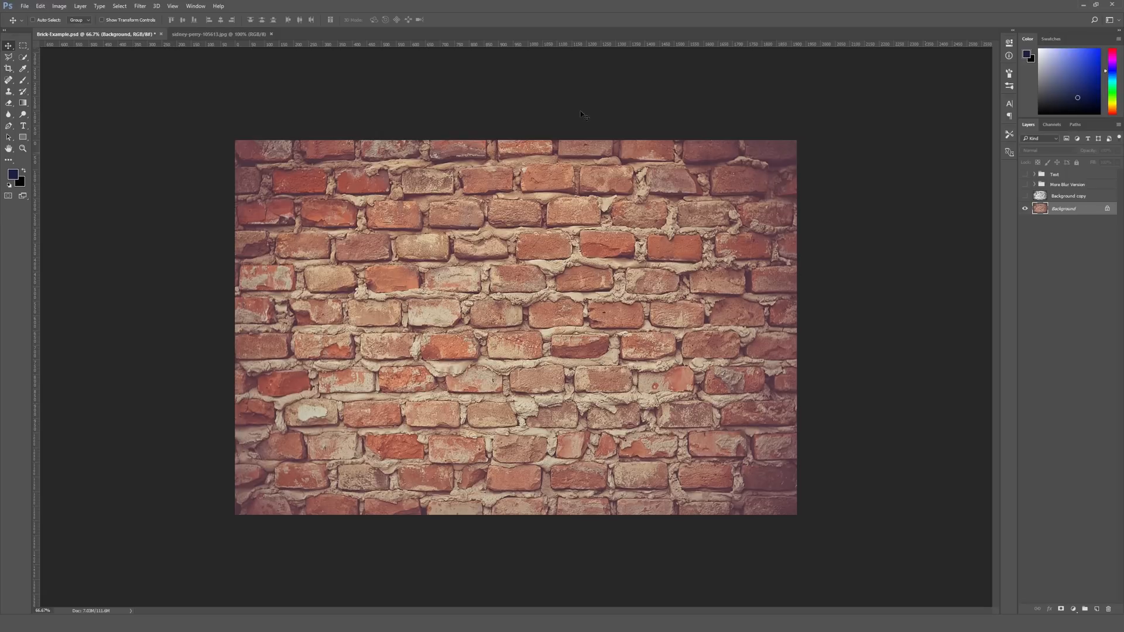
# Check that the Layers and Channels panels are enabled in the workspace
pyautogui.click(196, 6)
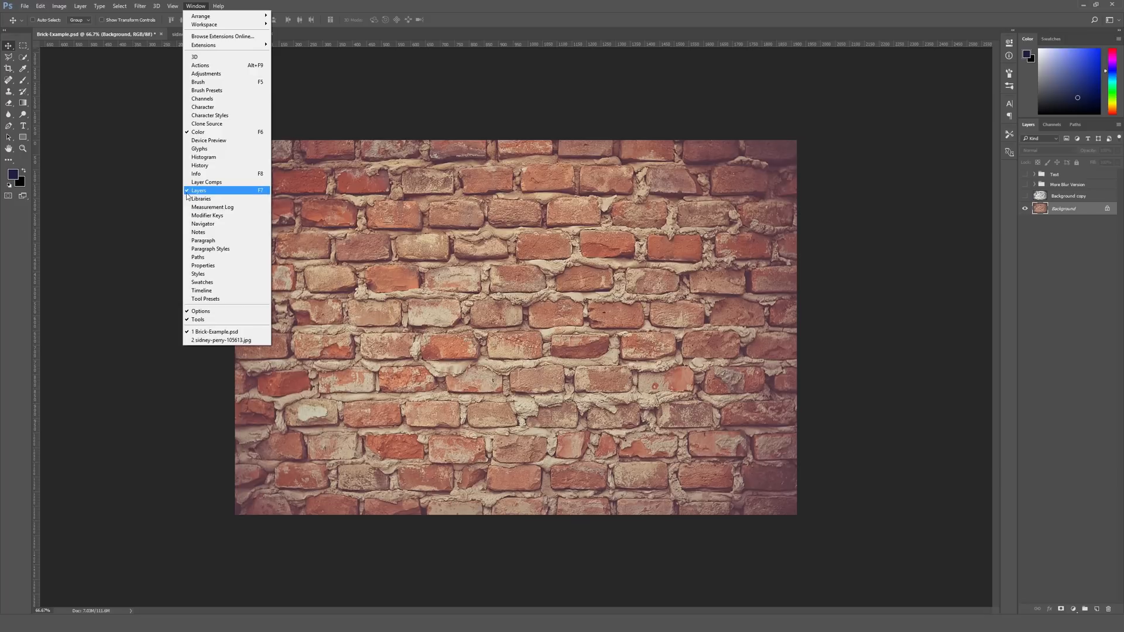
pyautogui.click(154, 171)
pyautogui.click(195, 6)
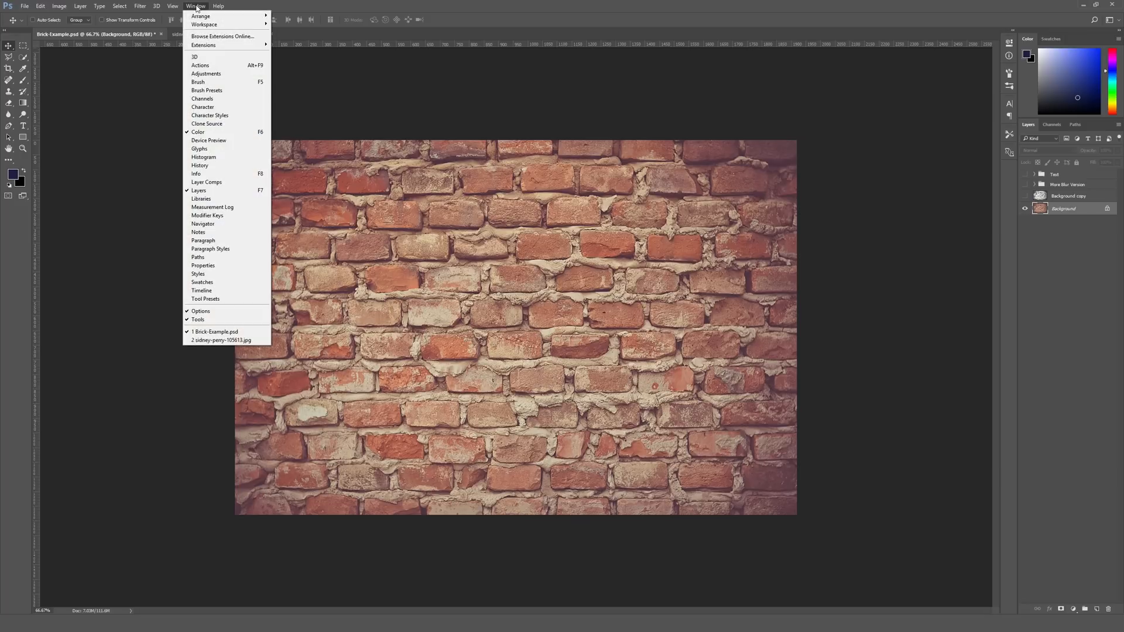
pyautogui.click(655, 91)
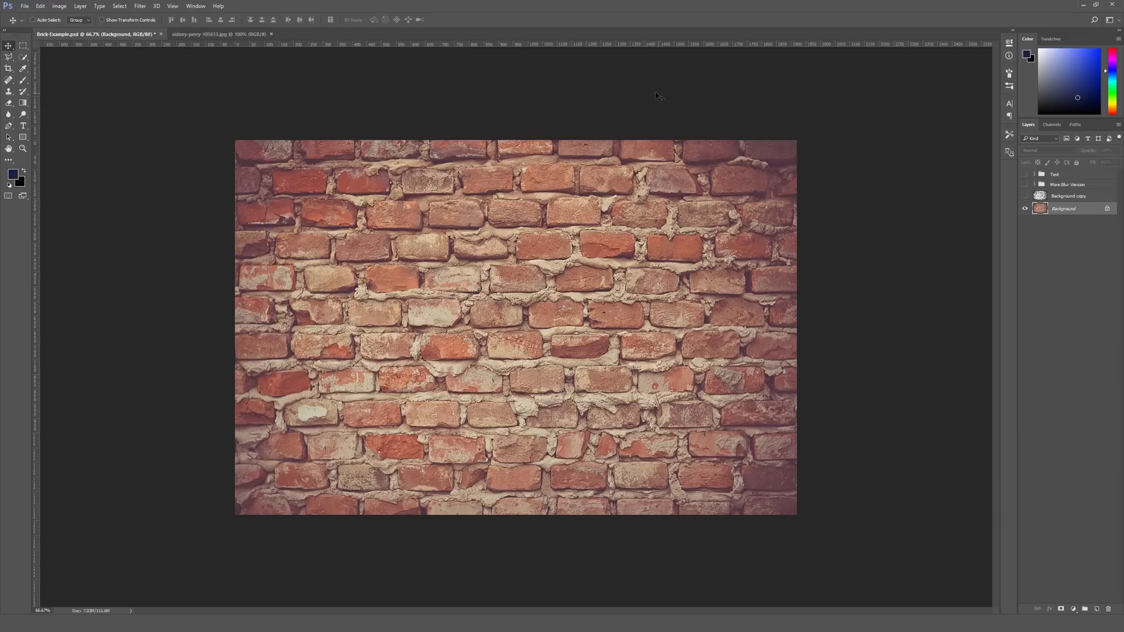
pyautogui.click(1052, 125)
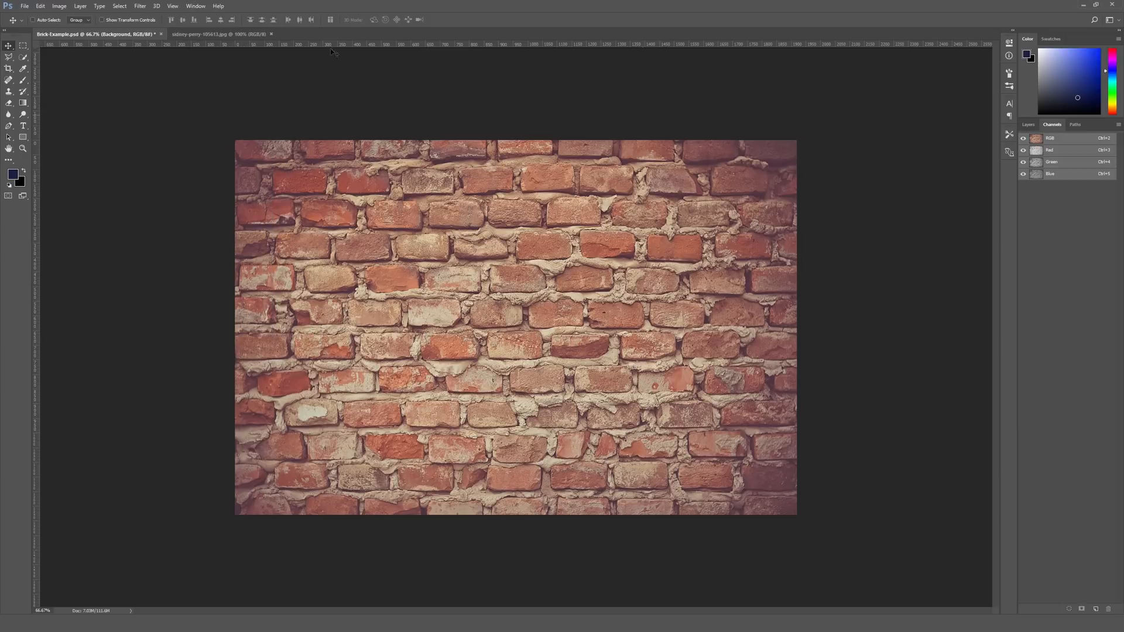
pyautogui.click(197, 7)
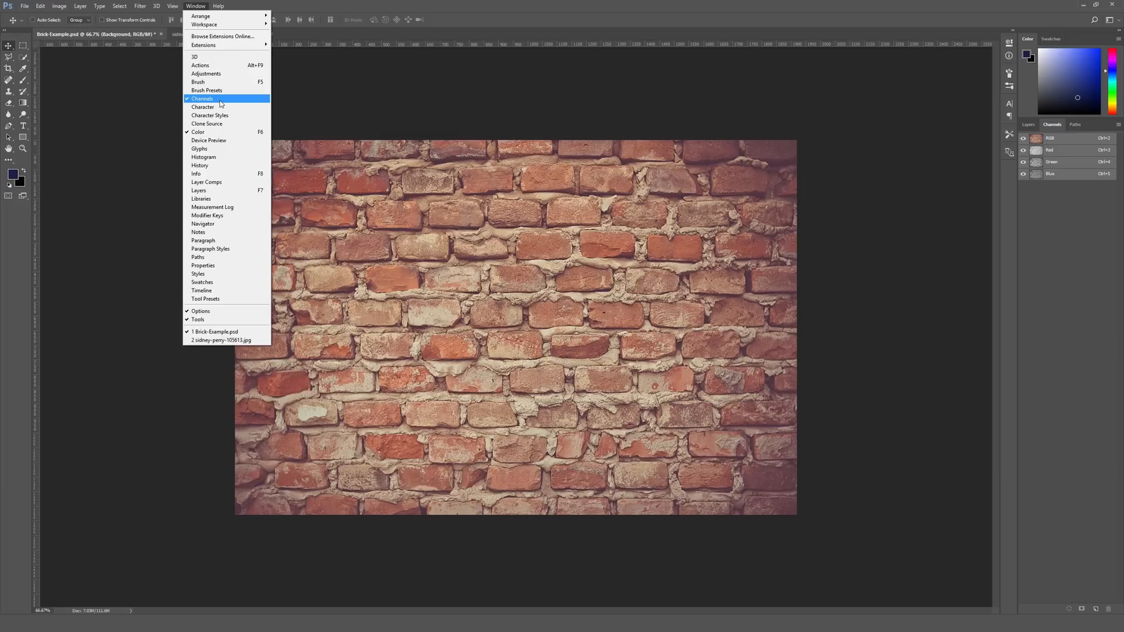
pyautogui.click(1049, 125)
pyautogui.click(1031, 127)
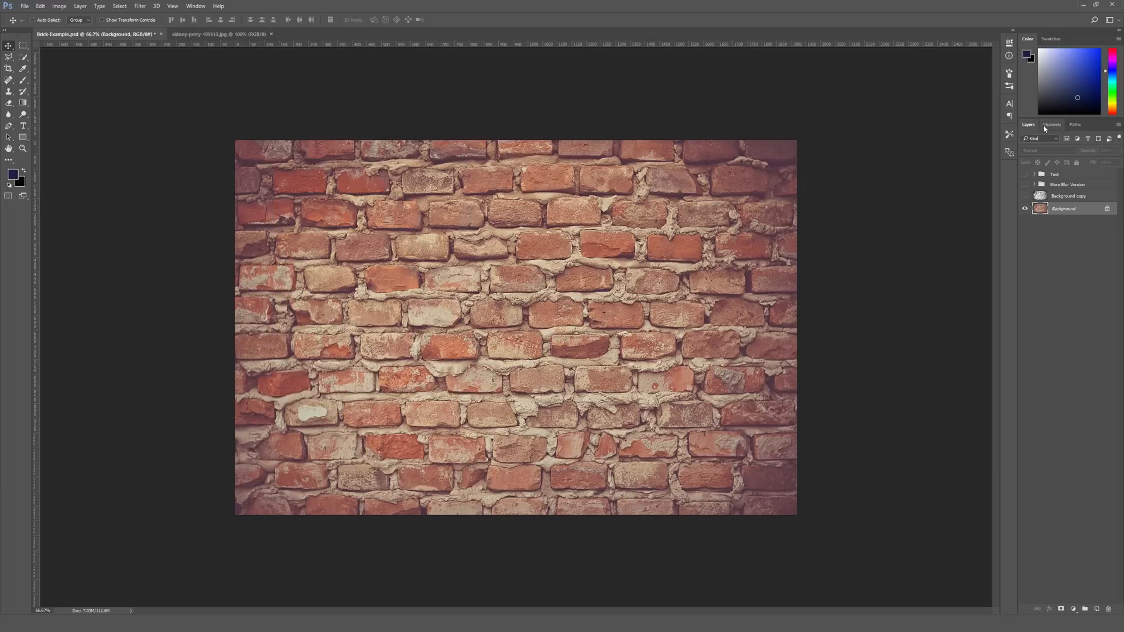
pyautogui.click(1045, 127)
pyautogui.click(1027, 127)
pyautogui.click(1052, 126)
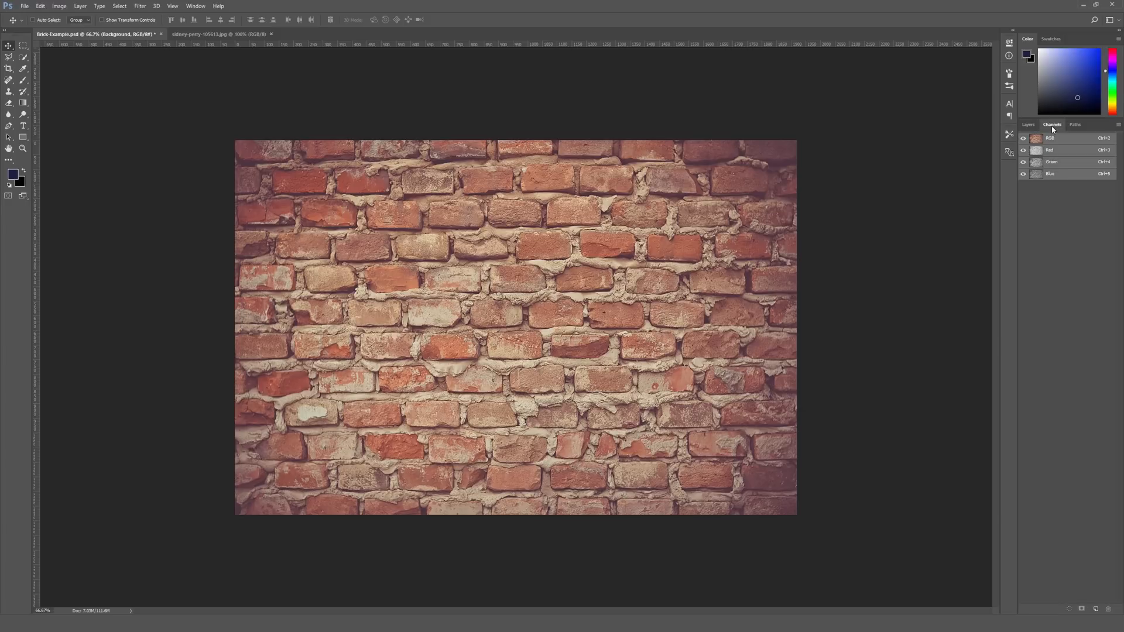
pyautogui.click(1032, 127)
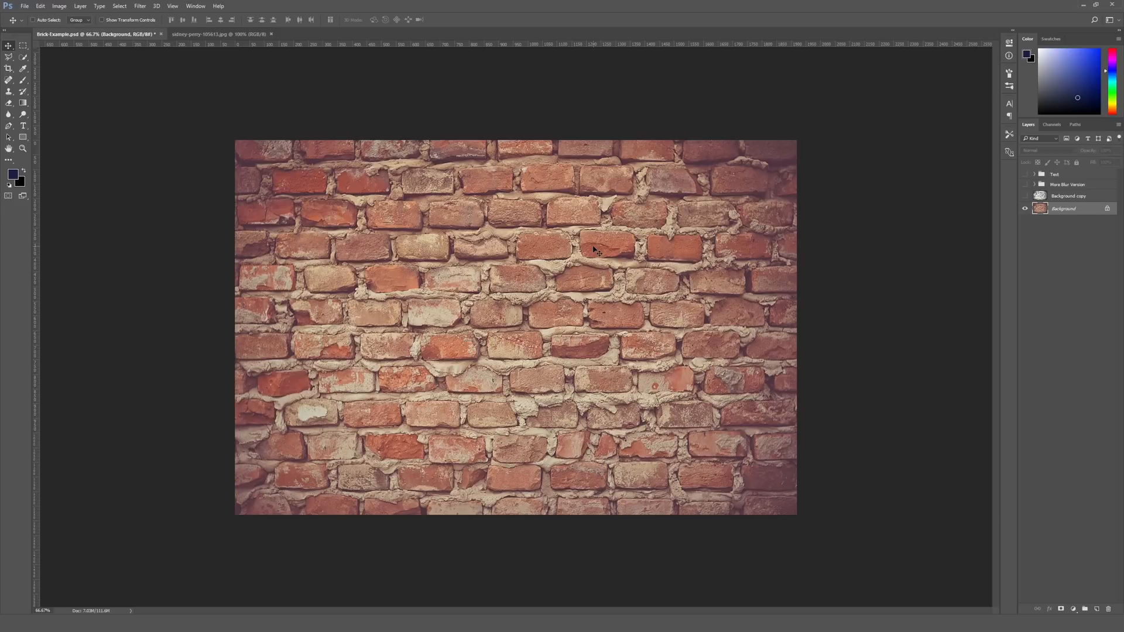
# Examine the Red, Green and Blue channels of the brick image one at a time to compare their contrast
pyautogui.click(1047, 126)
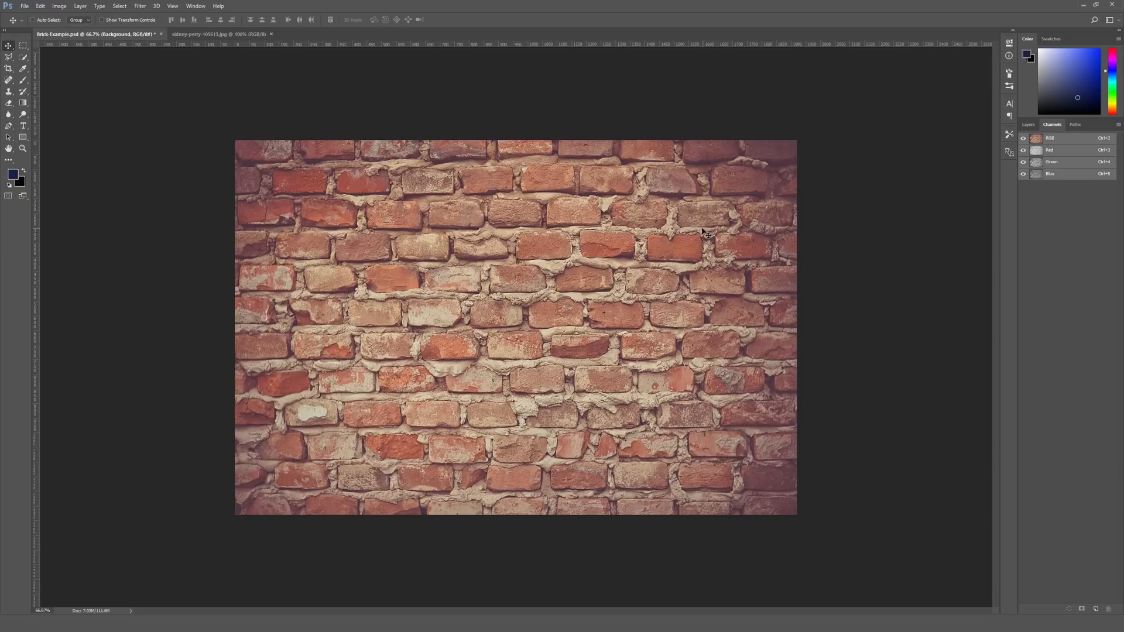
pyautogui.click(1066, 152)
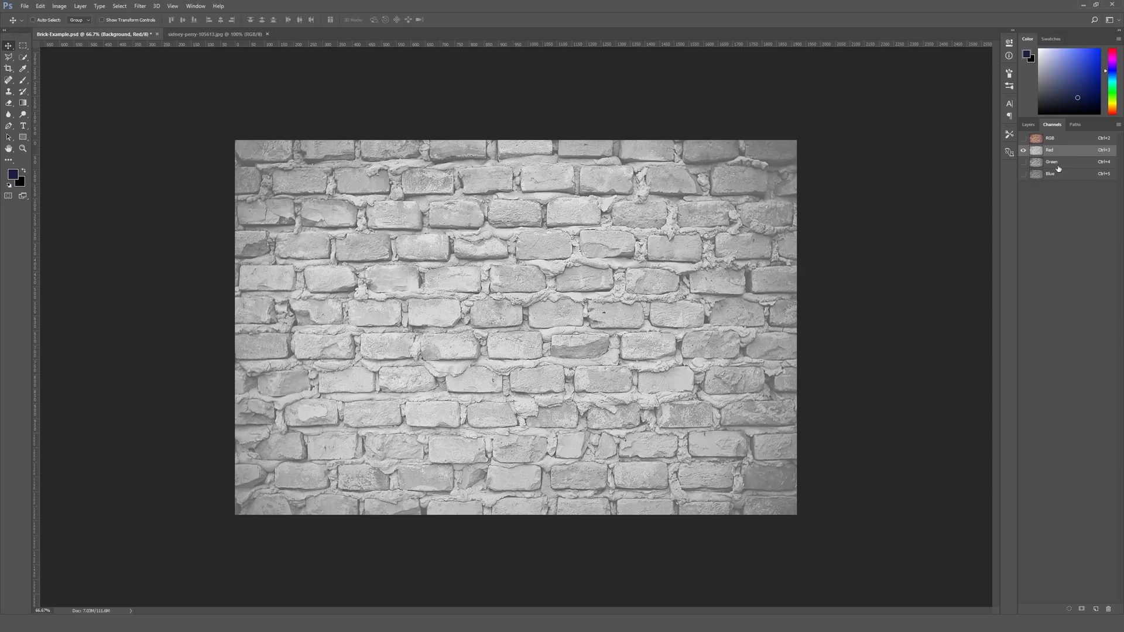
pyautogui.click(1058, 167)
pyautogui.click(1062, 176)
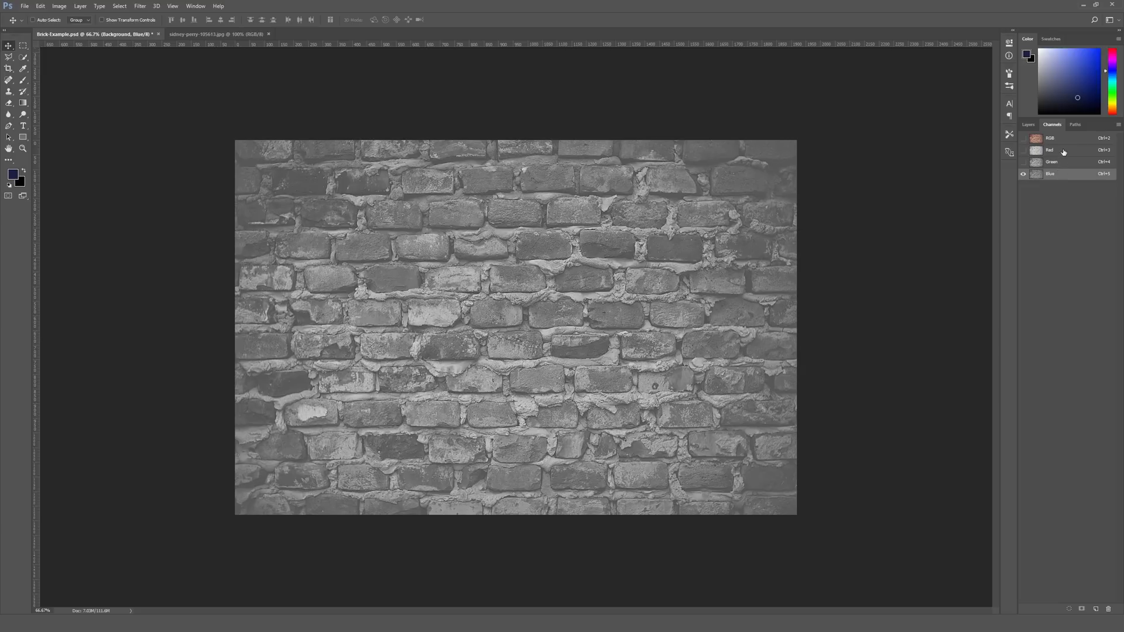
pyautogui.click(1062, 151)
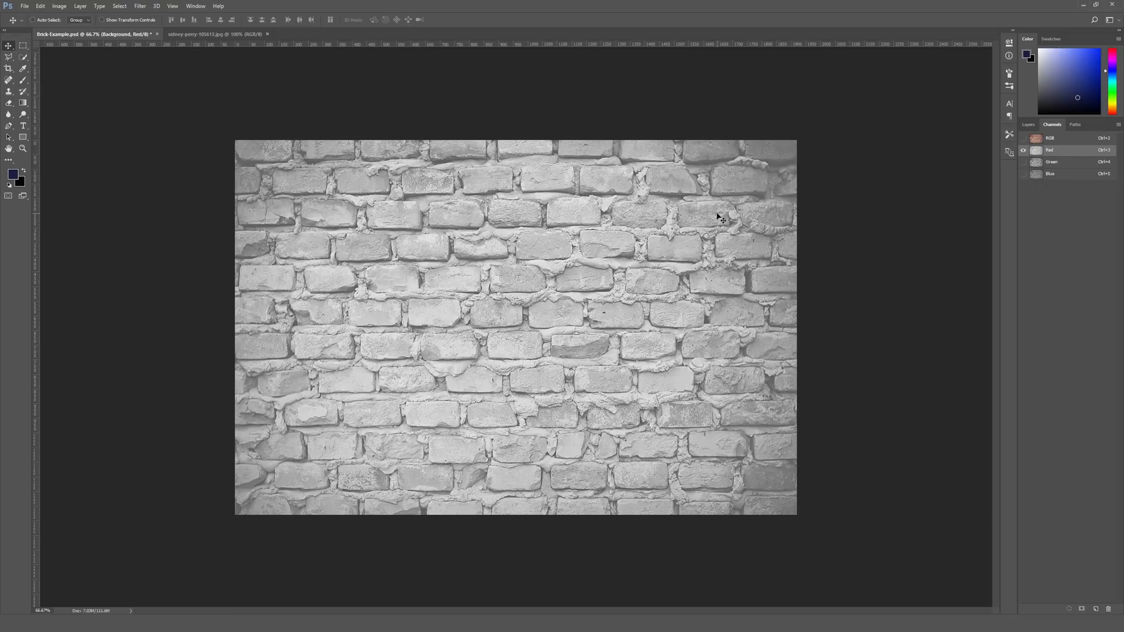
pyautogui.click(1050, 174)
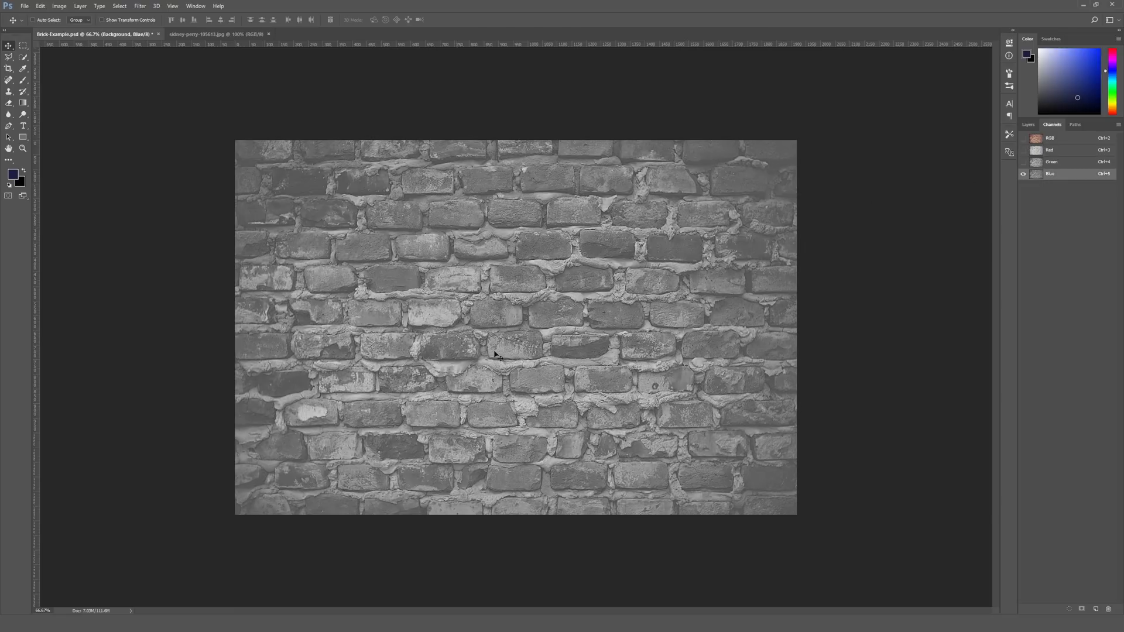
pyautogui.click(1061, 163)
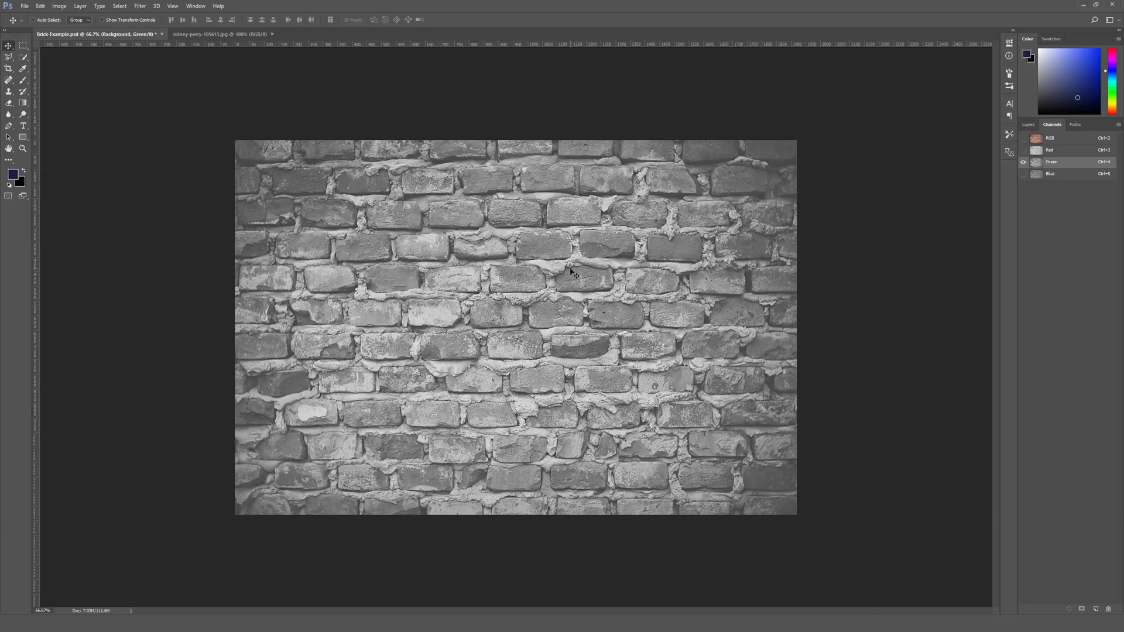
# Compare the Red and Blue channels once more and select the Green channel as the displacement source
pyautogui.press('m')
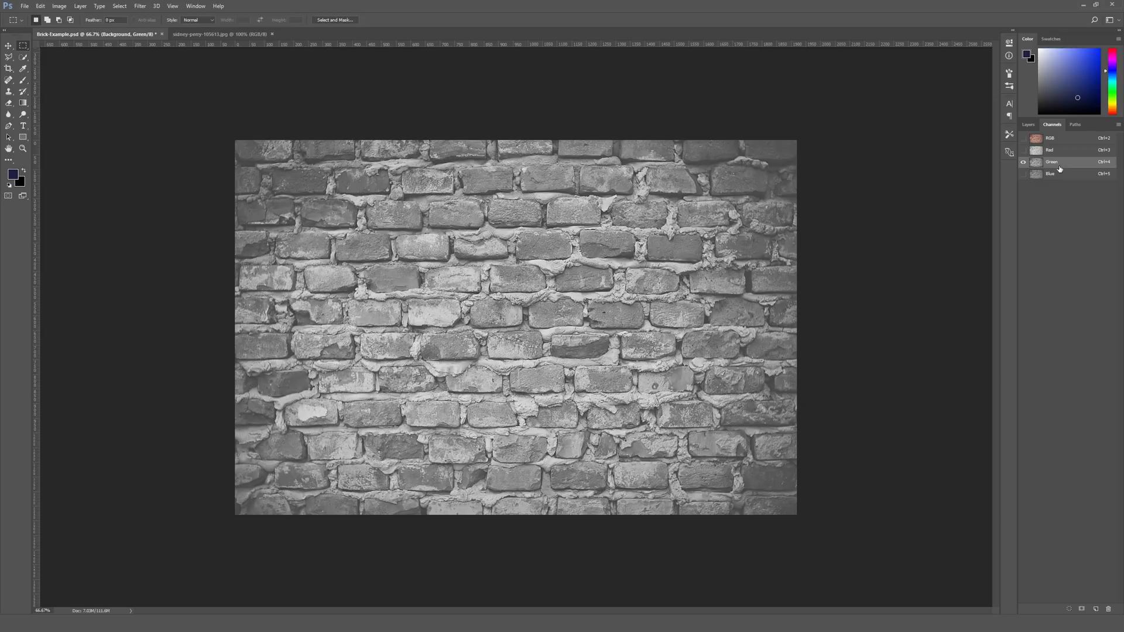
pyautogui.click(1060, 141)
pyautogui.click(1059, 149)
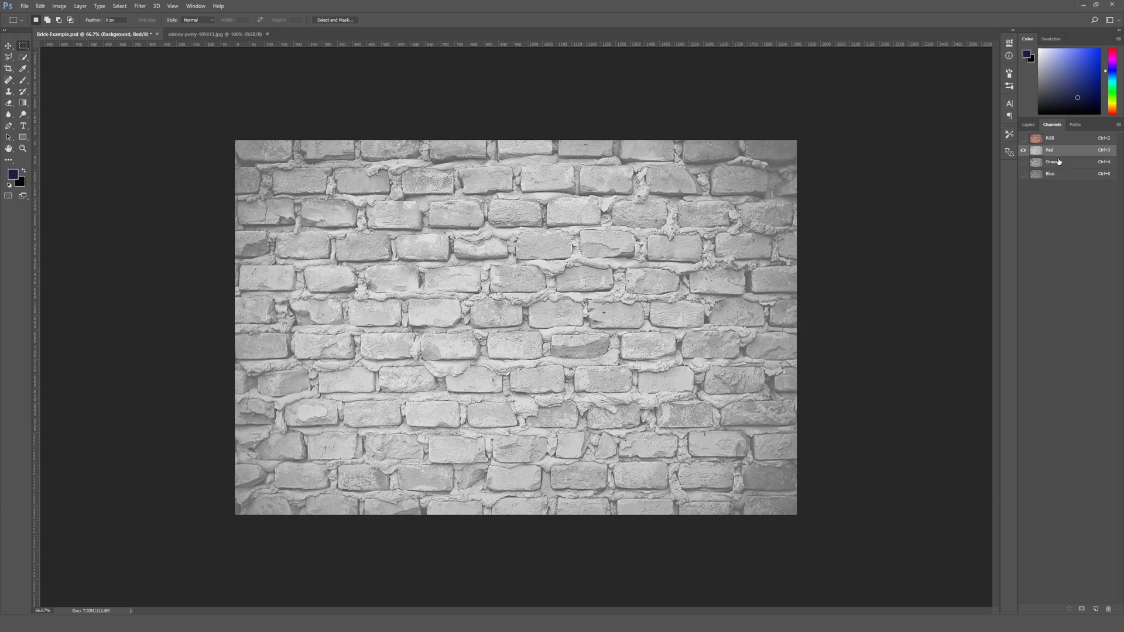
pyautogui.click(1059, 175)
pyautogui.click(1060, 162)
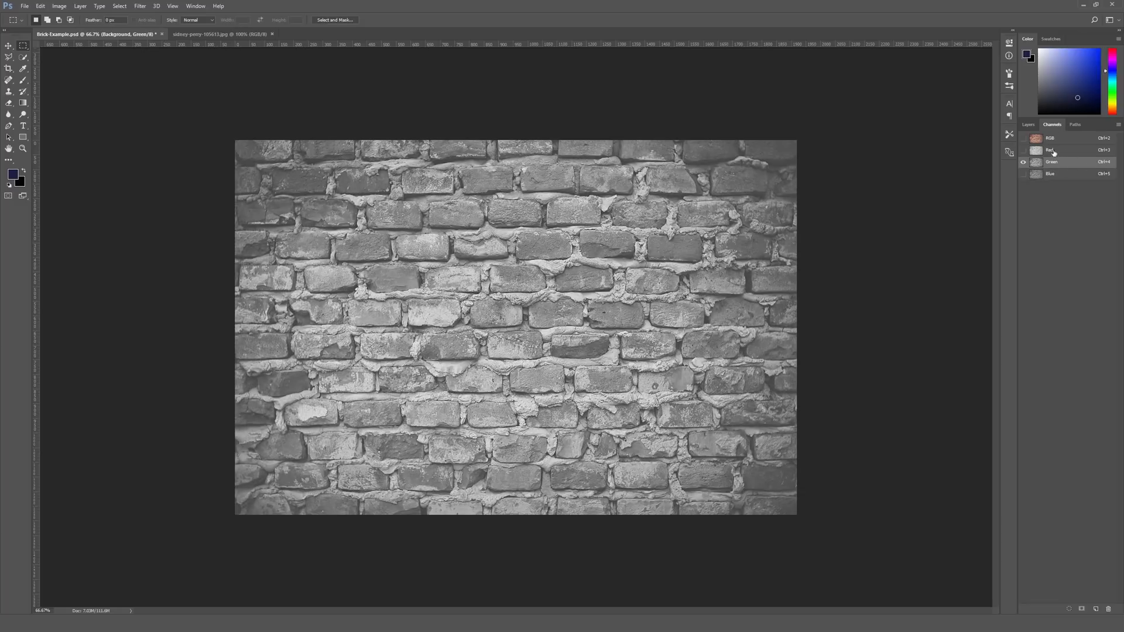
# Duplicate the Green channel into a new document named Displacement-Layer
pyautogui.rightClick(1065, 167)
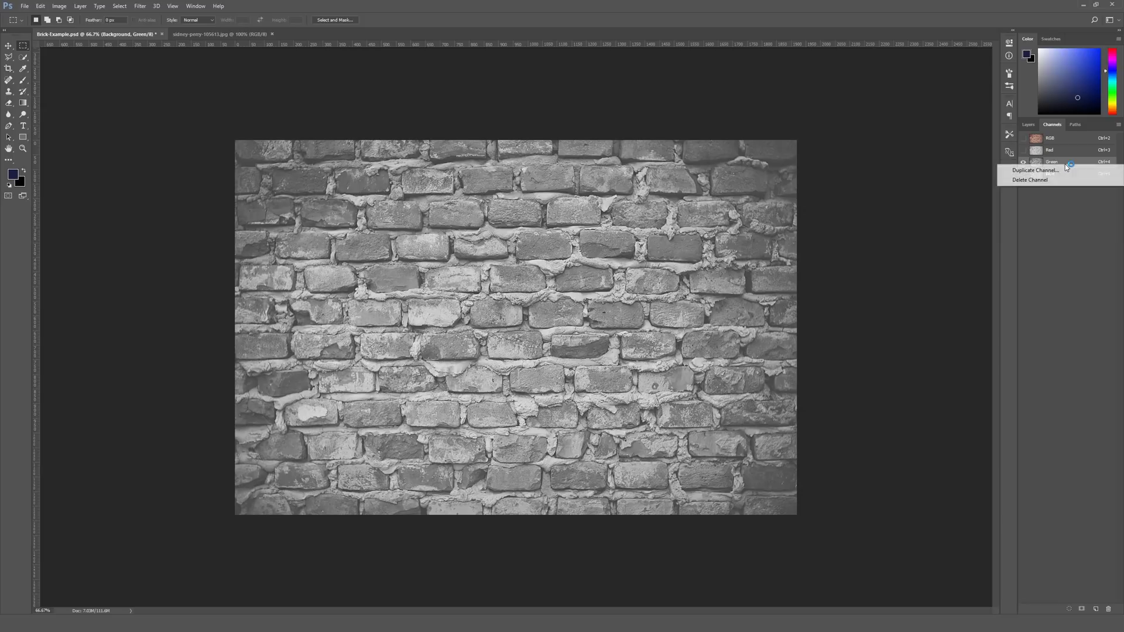
pyautogui.click(1026, 174)
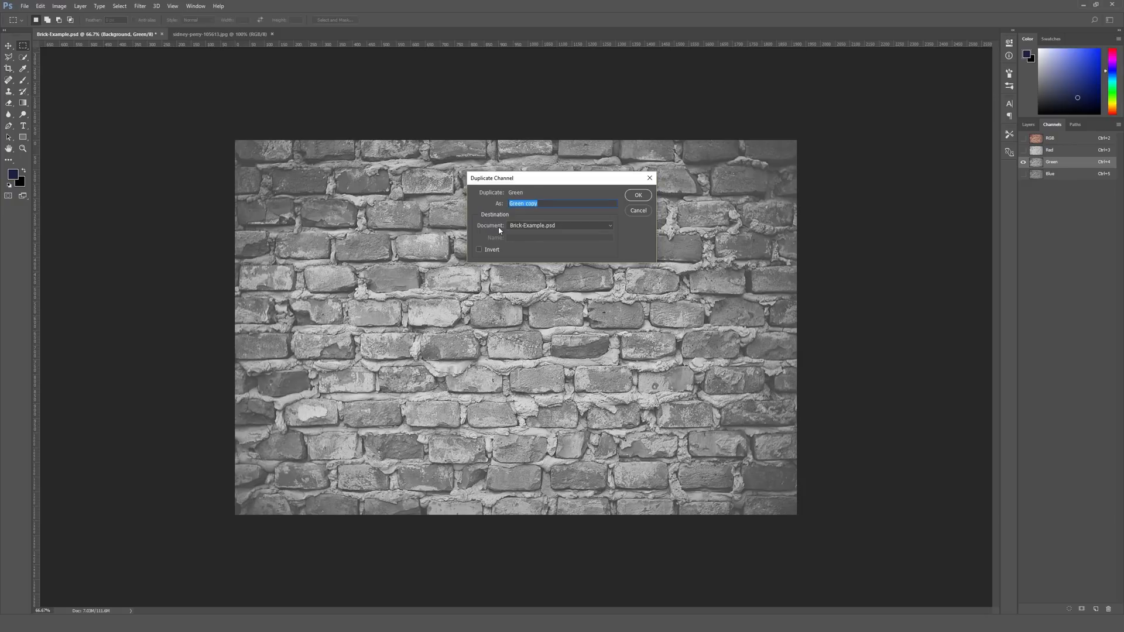
pyautogui.click(592, 228)
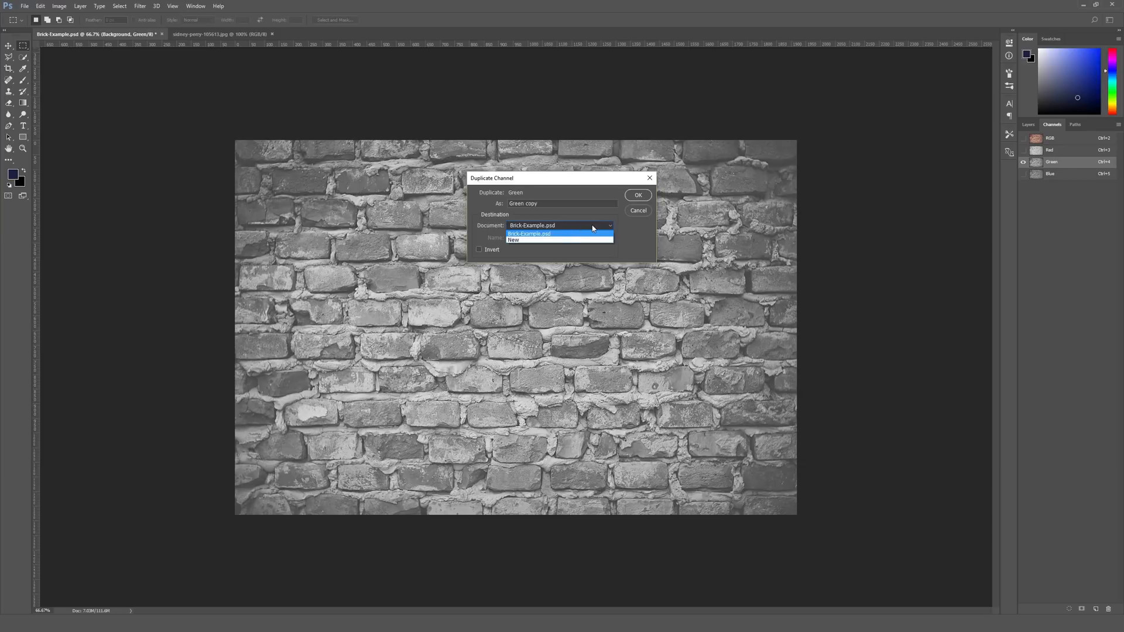
pyautogui.click(561, 241)
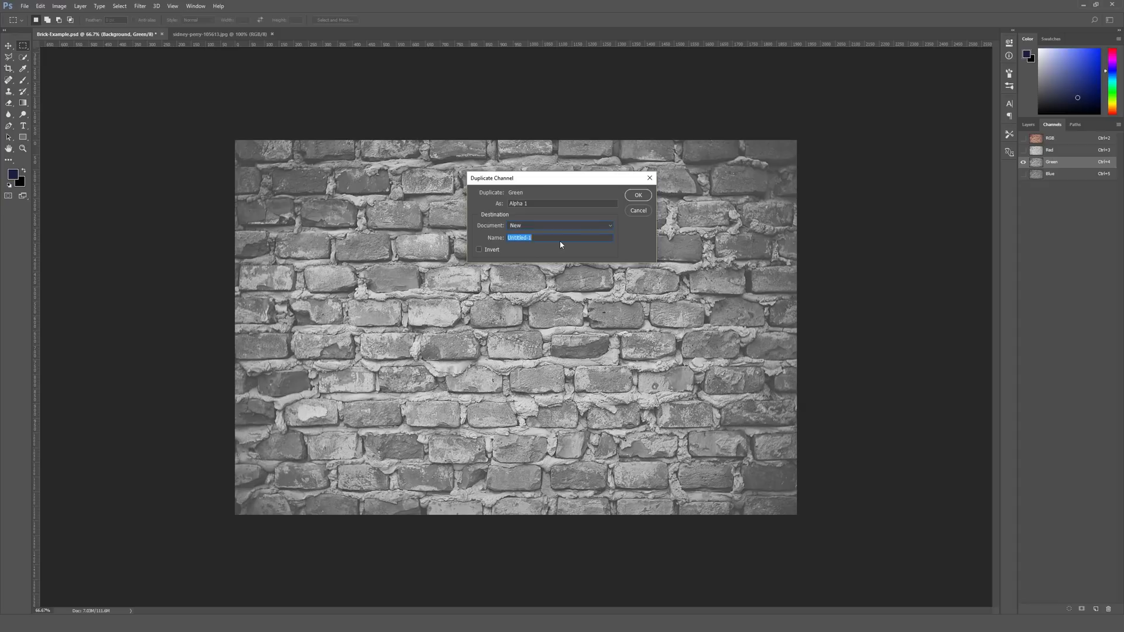
pyautogui.click(561, 228)
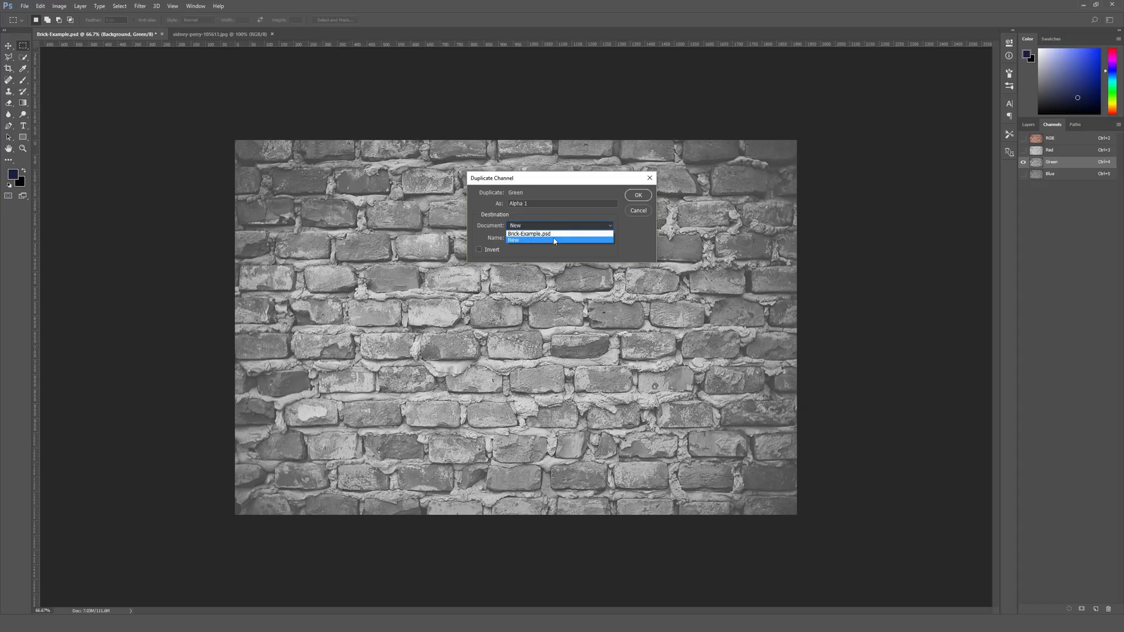
pyautogui.click(551, 242)
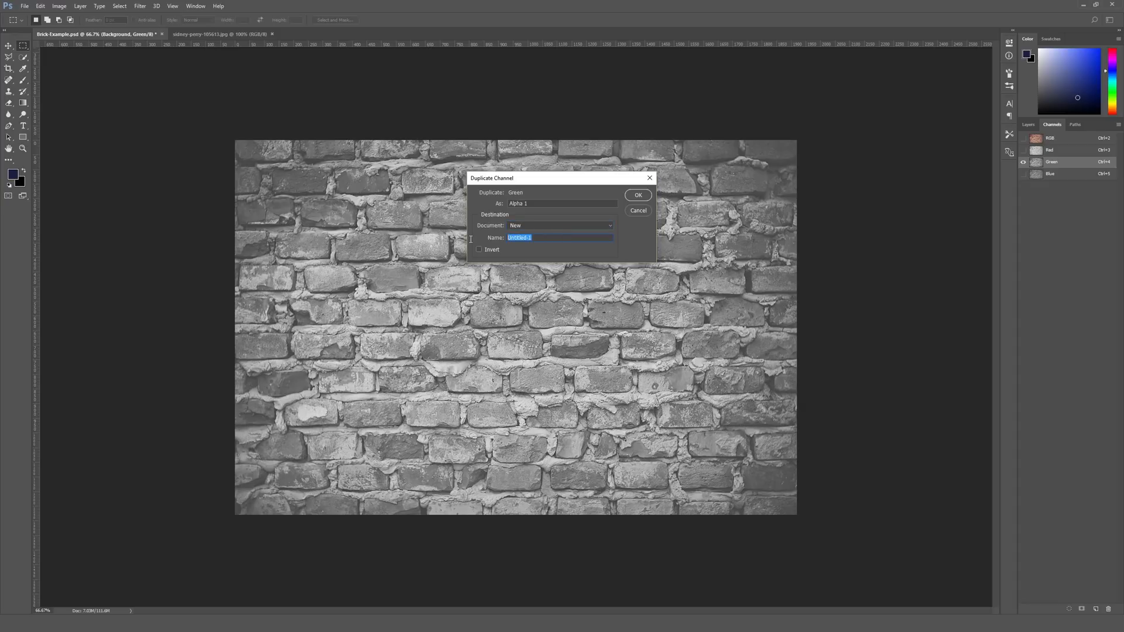
pyautogui.write('Displacement-Layer')
pyautogui.click(637, 195)
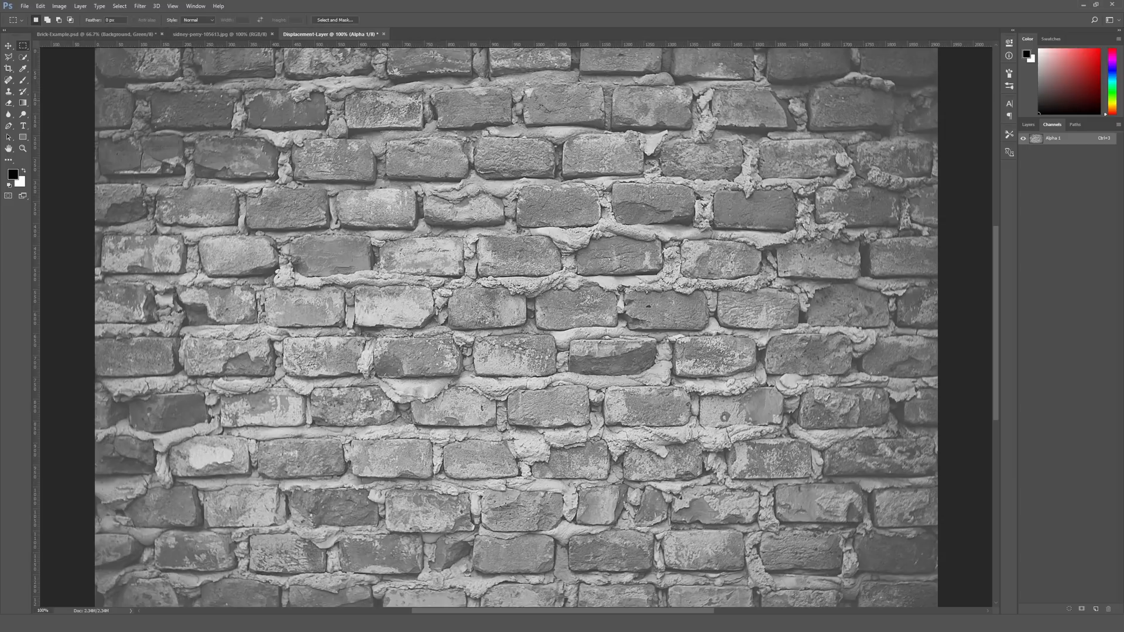
# Open Levels for the duplicated channel, try midtone values of 1.65 and 0.75, and reset the midtone to 1
pyautogui.hotkey('ctrl', '-')
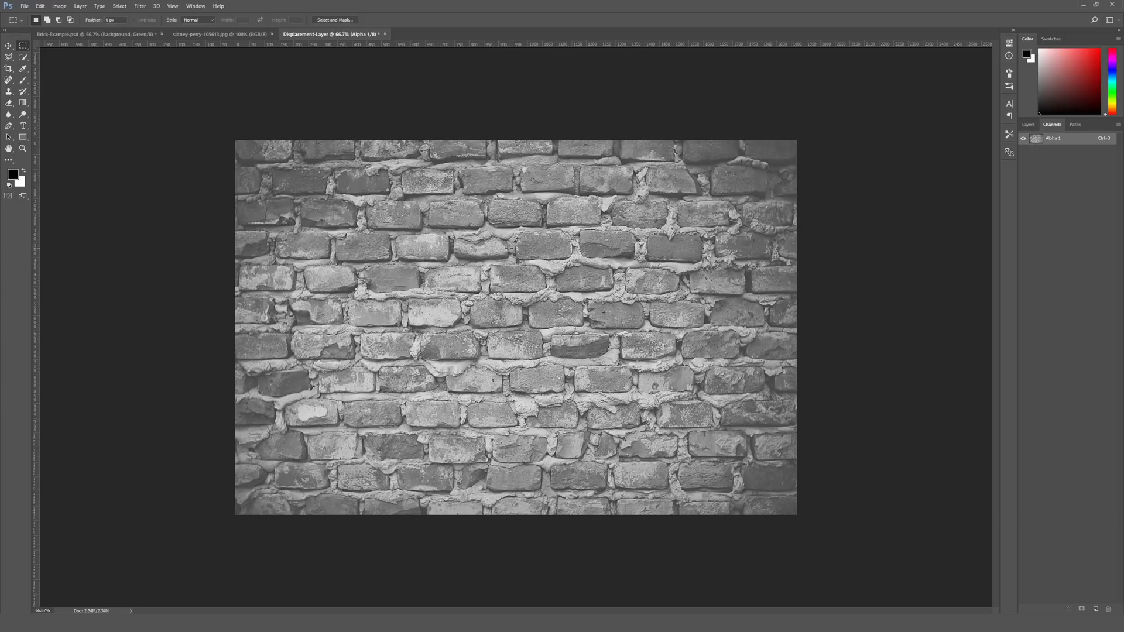
pyautogui.hotkey('ctrl', 'l')
pyautogui.moveTo(802, 156); pyautogui.dragTo(505, 193)
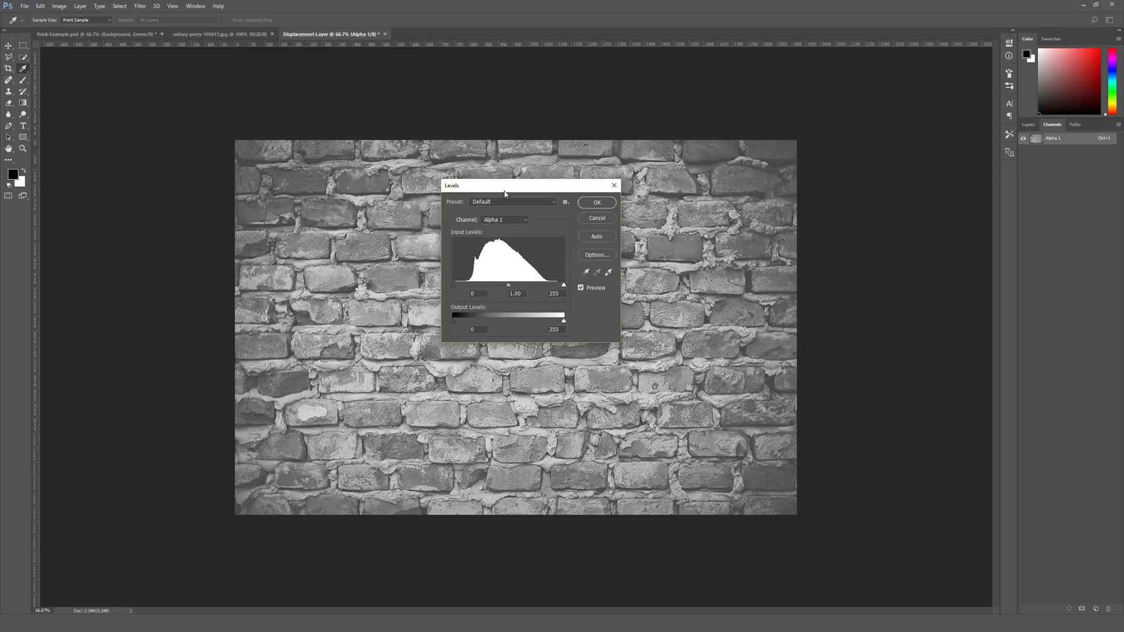
pyautogui.moveTo(497, 189); pyautogui.dragTo(485, 168)
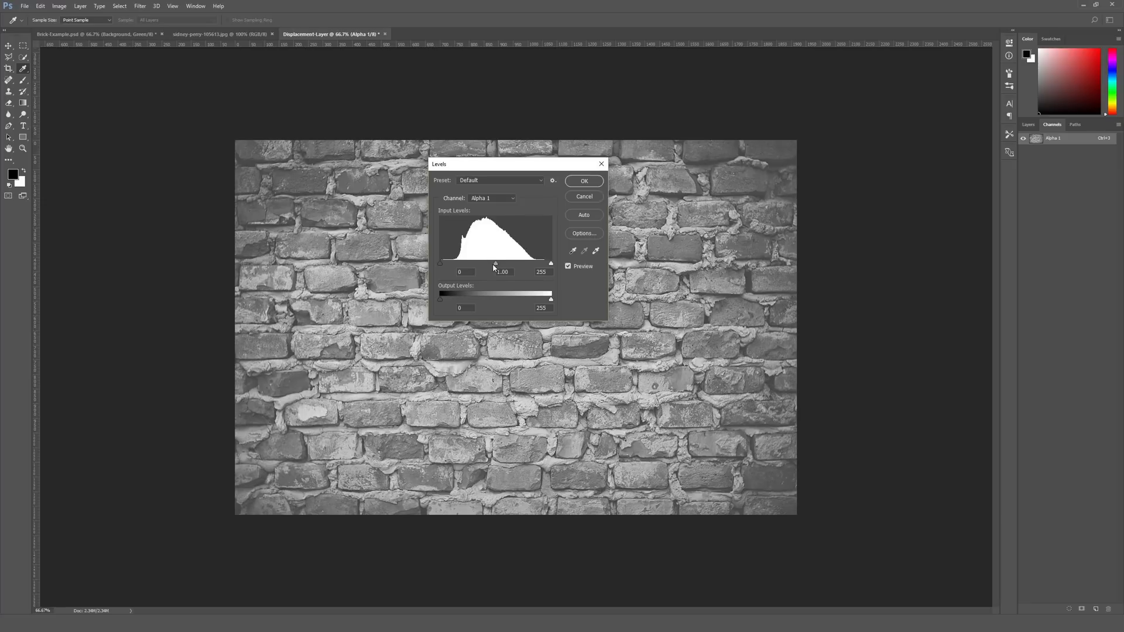
pyautogui.moveTo(495, 264); pyautogui.dragTo(477, 266)
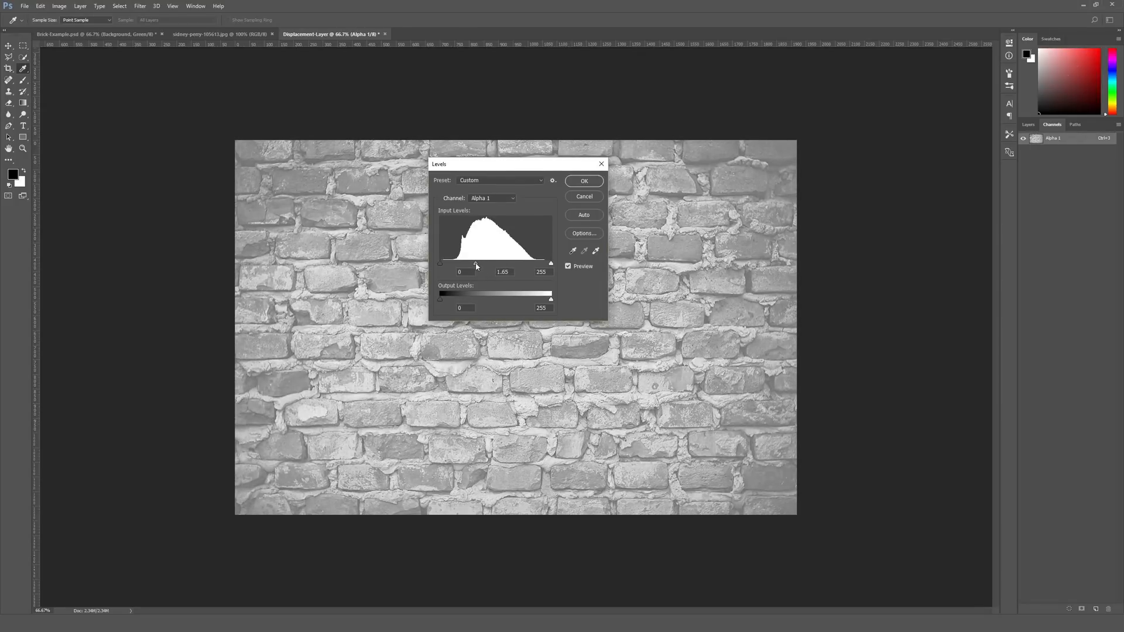
pyautogui.moveTo(480, 265); pyautogui.dragTo(507, 264)
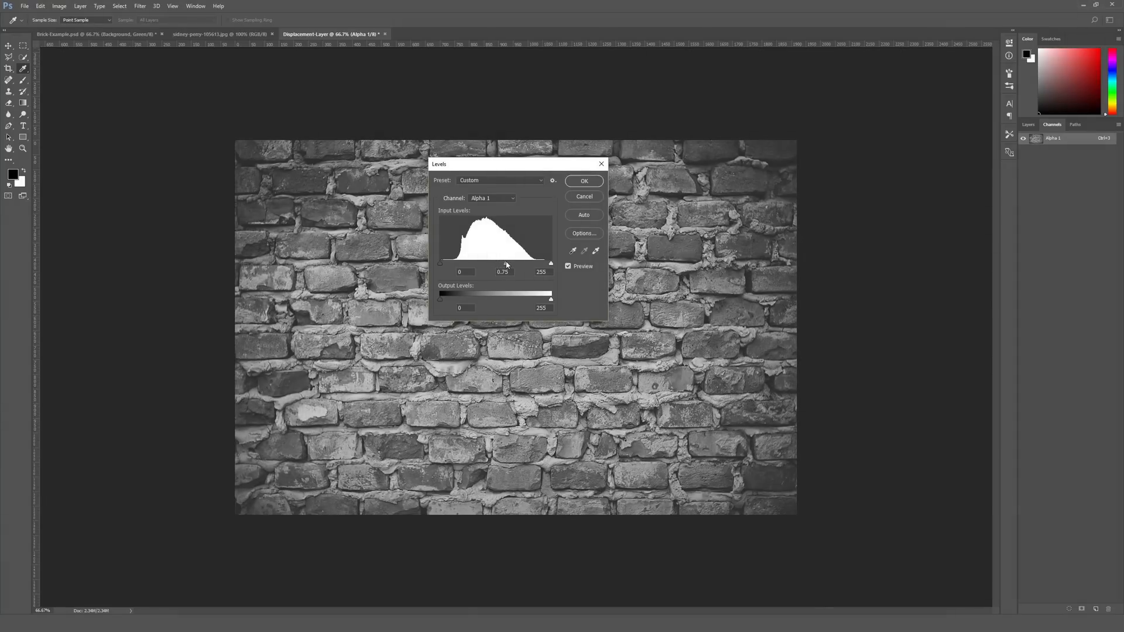
pyautogui.click(504, 272)
pyautogui.write('1')
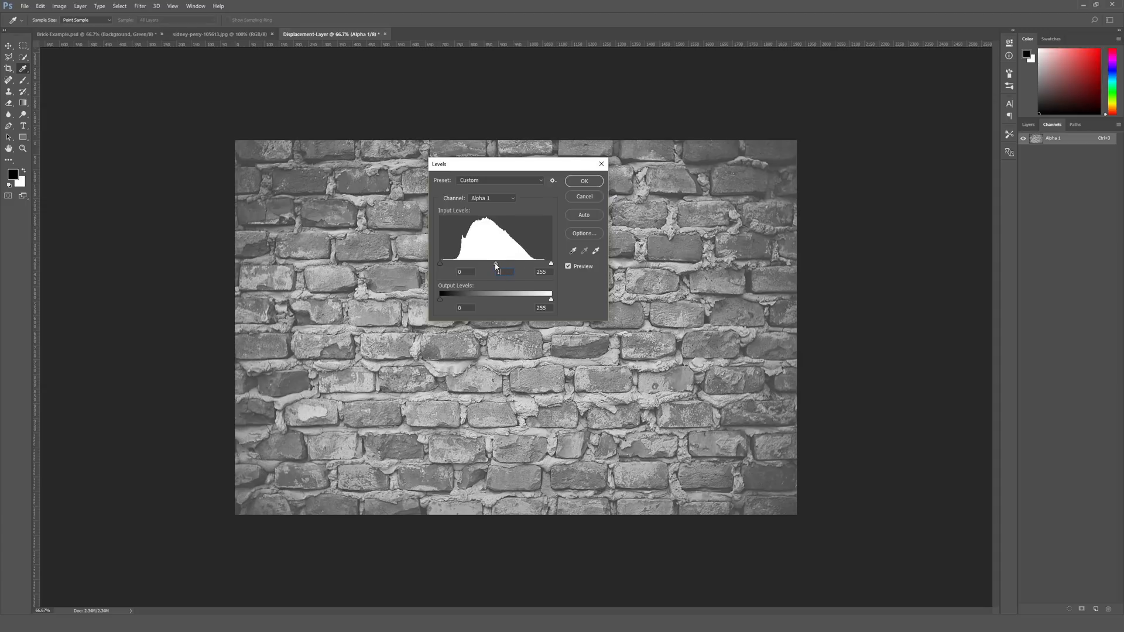
# Set the Levels midtone input to 0.80 and the white input to 234, compare with the preview off, and apply
pyautogui.moveTo(496, 265); pyautogui.dragTo(505, 265)
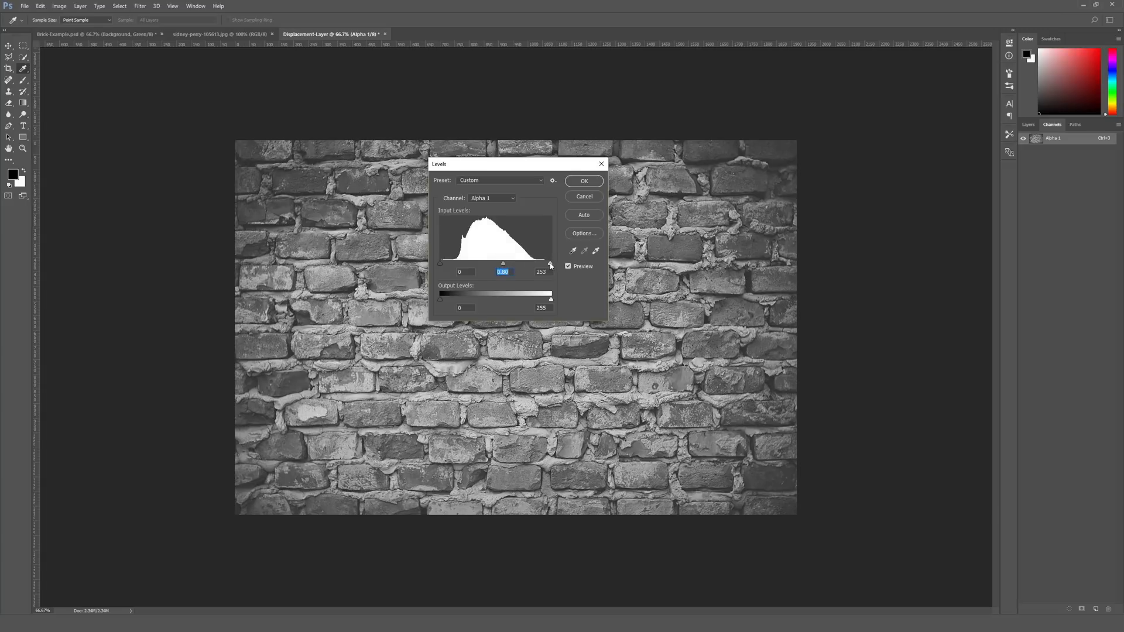
pyautogui.moveTo(552, 266); pyautogui.dragTo(542, 266)
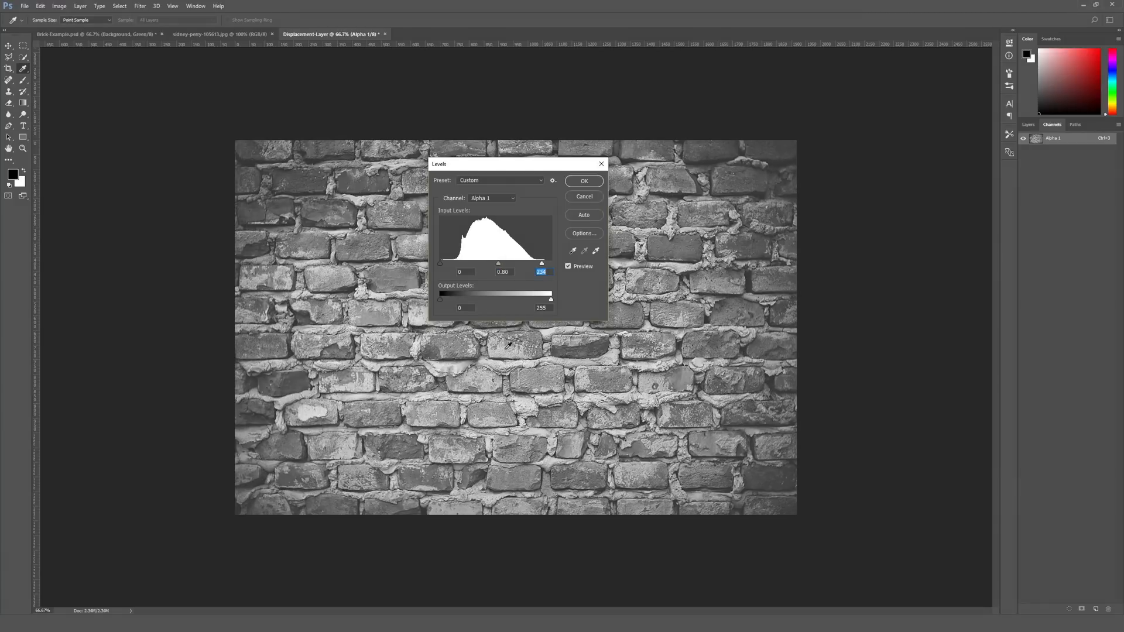
pyautogui.moveTo(556, 166); pyautogui.dragTo(902, 152)
pyautogui.click(914, 252)
pyautogui.click(914, 253)
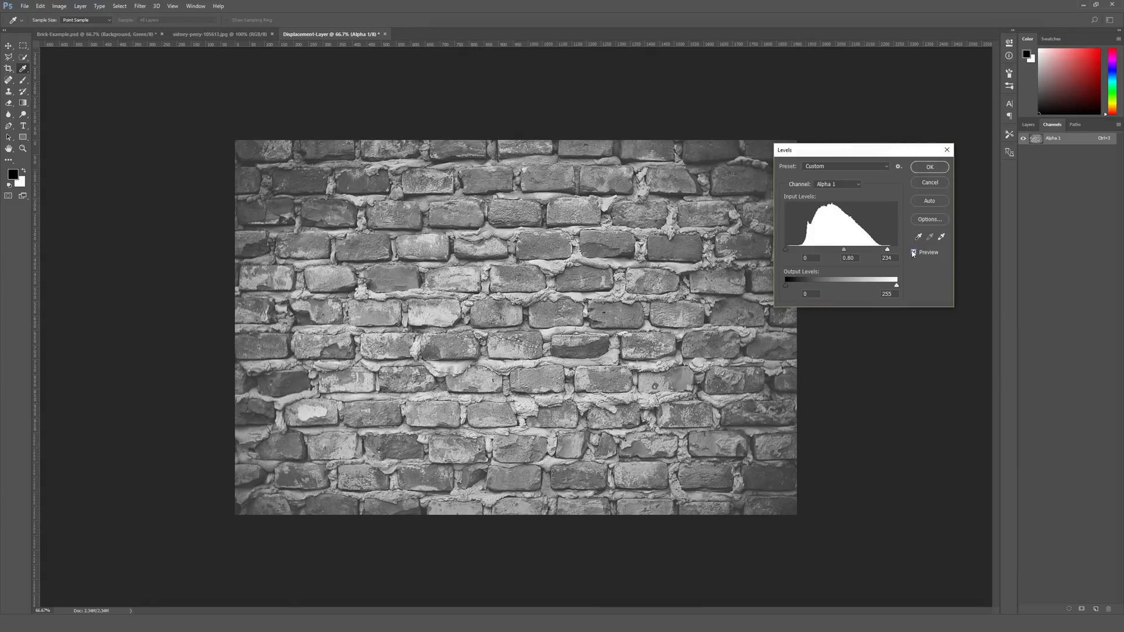
pyautogui.click(914, 253)
pyautogui.click(914, 253)
pyautogui.moveTo(861, 151); pyautogui.dragTo(588, 189)
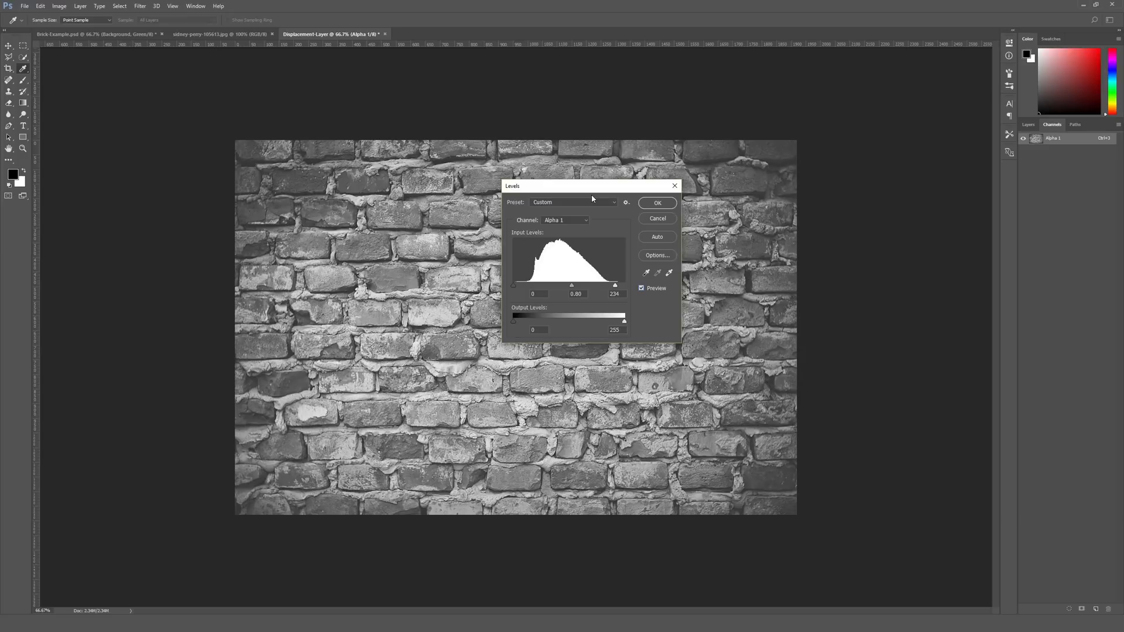
pyautogui.click(654, 205)
pyautogui.click(655, 204)
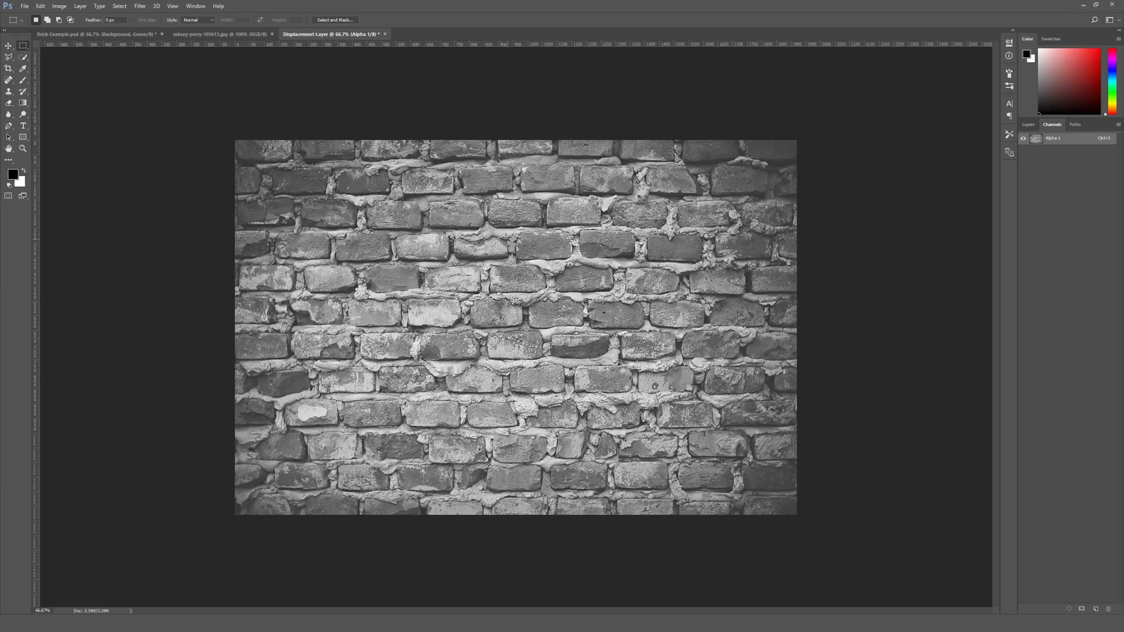
# Open Gaussian Blur for the Alpha 1 channel, try a 1-pixel radius and a stronger blur, and set the radius to 2.1 pixels
pyautogui.click(140, 7)
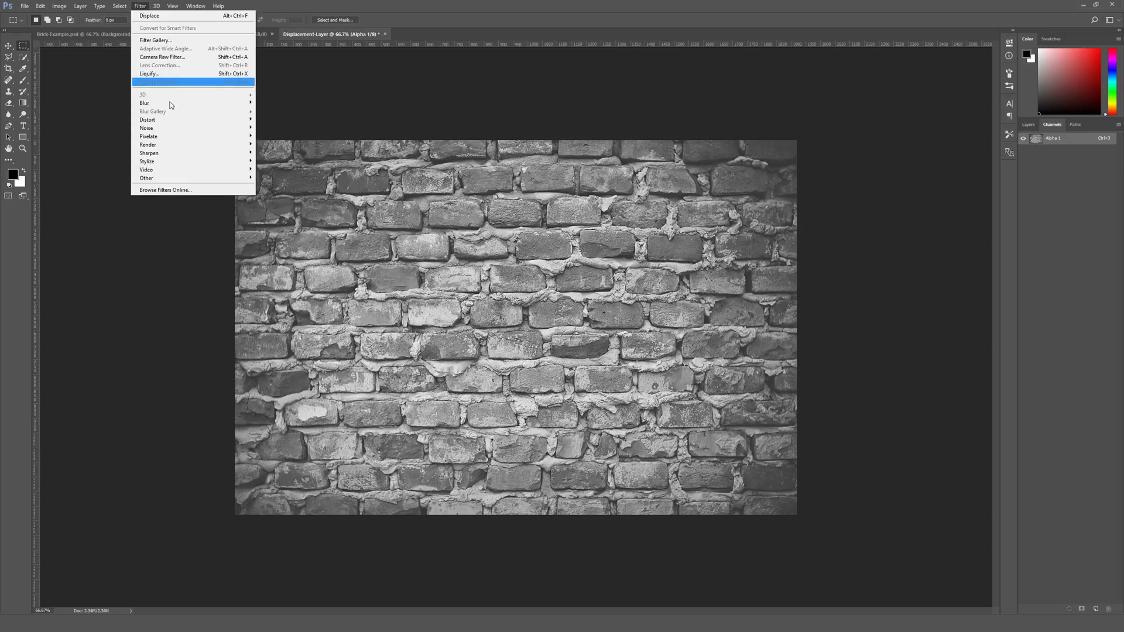
pyautogui.moveTo(171, 104)
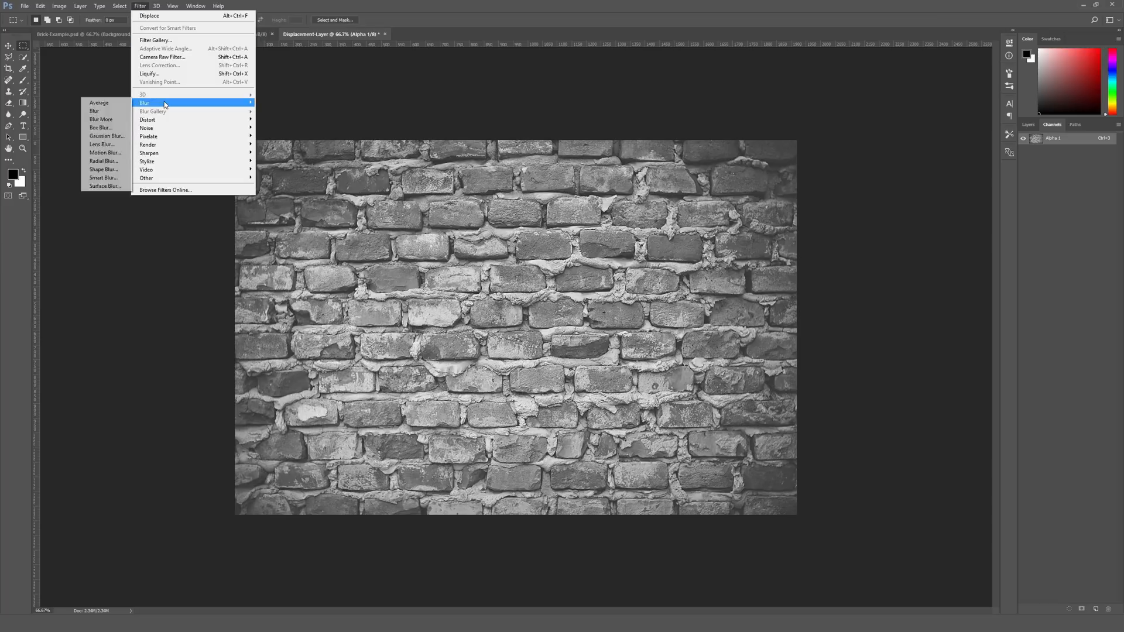
pyautogui.click(113, 139)
pyautogui.moveTo(697, 165); pyautogui.dragTo(514, 209)
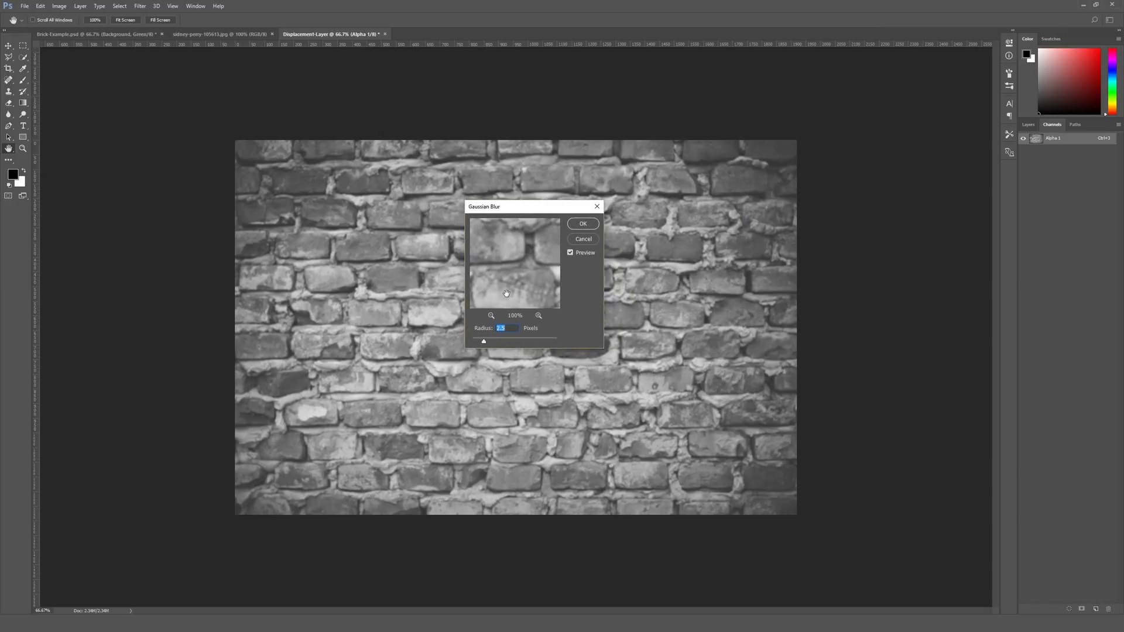
pyautogui.write('1')
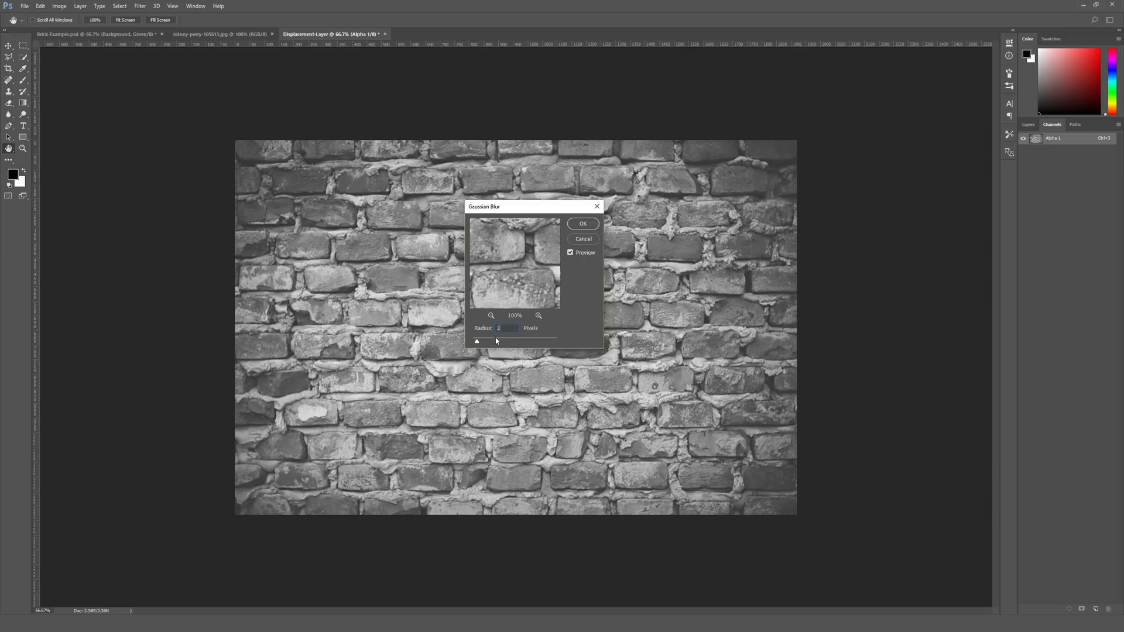
pyautogui.moveTo(477, 342)
pyautogui.mouseDown()
pyautogui.moveTo(538, 341)
pyautogui.moveTo(496, 341)
pyautogui.mouseUp()
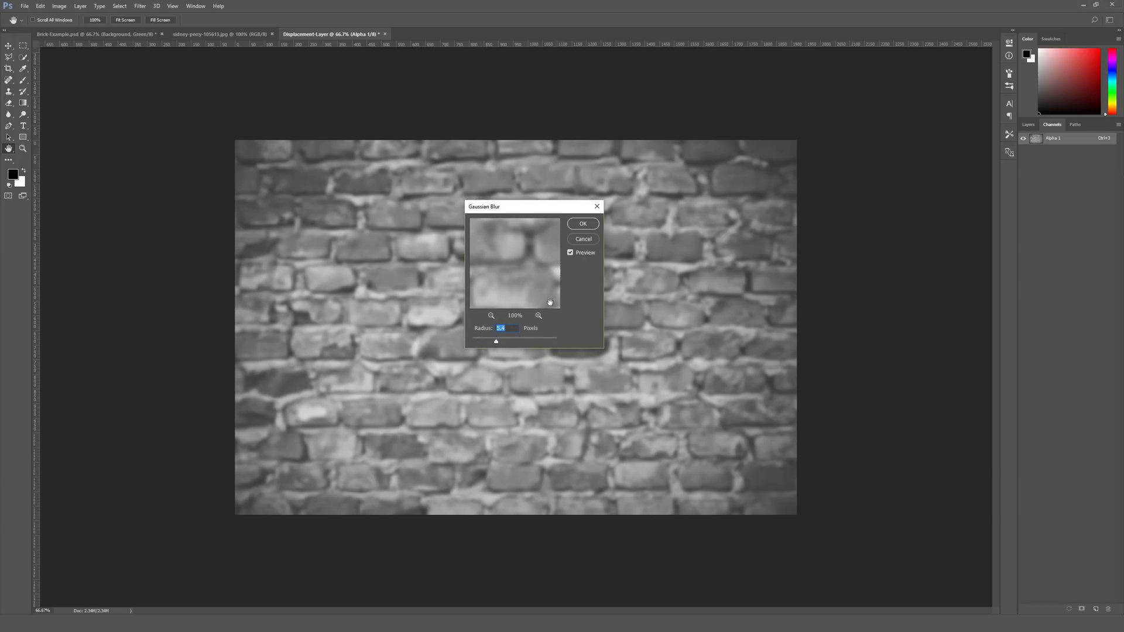
pyautogui.click(482, 342)
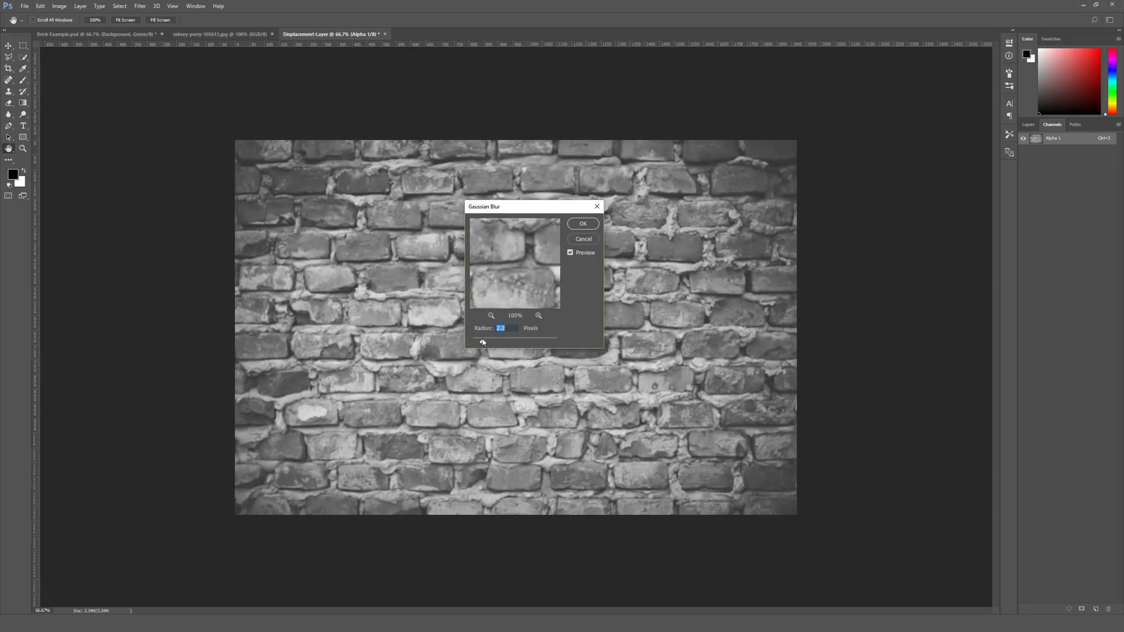
pyautogui.moveTo(483, 342); pyautogui.dragTo(484, 342)
# Compare the channel with and without the blur preview at 100% zoom, and apply the Gaussian Blur
pyautogui.click(570, 253)
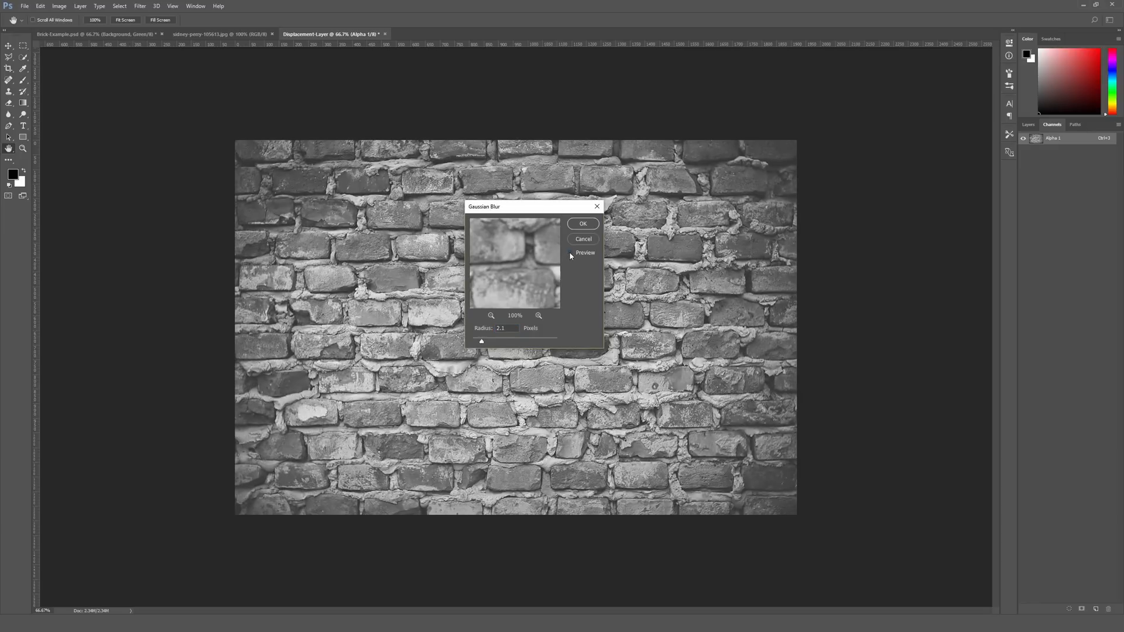
pyautogui.hotkey('ctrl', '+')
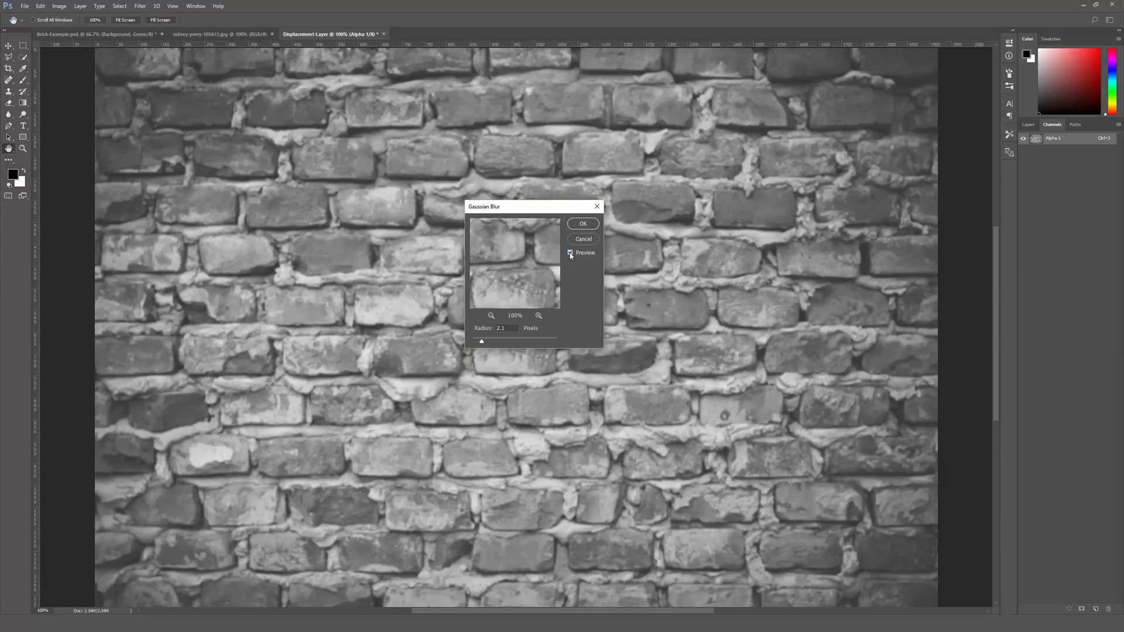
pyautogui.click(570, 253)
pyautogui.click(570, 254)
pyautogui.click(570, 254)
pyautogui.click(570, 253)
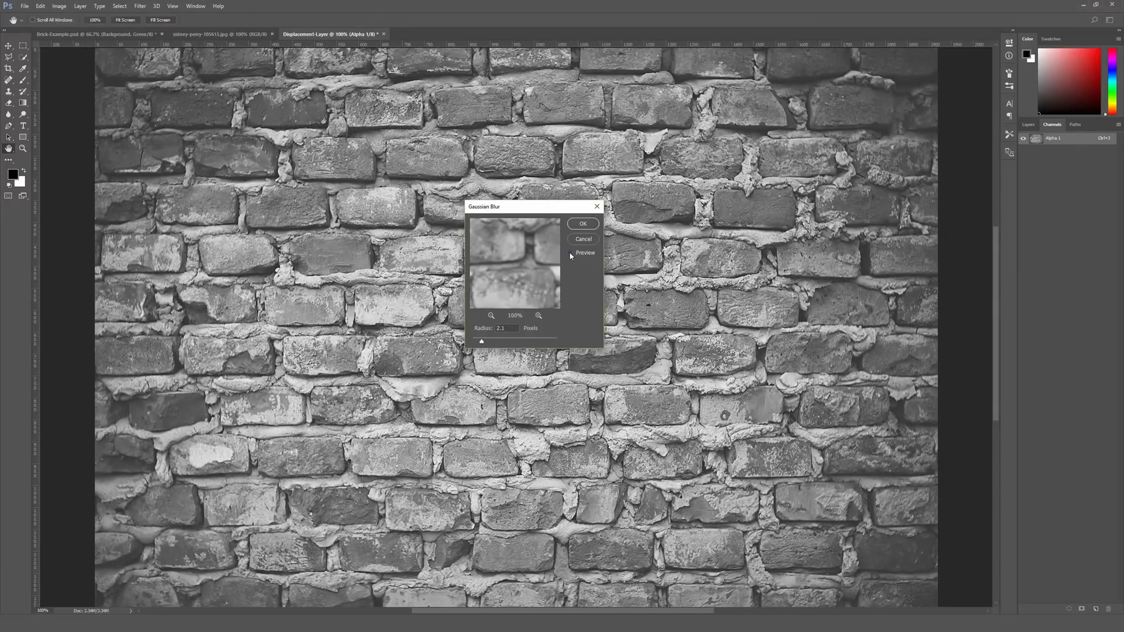
pyautogui.click(570, 253)
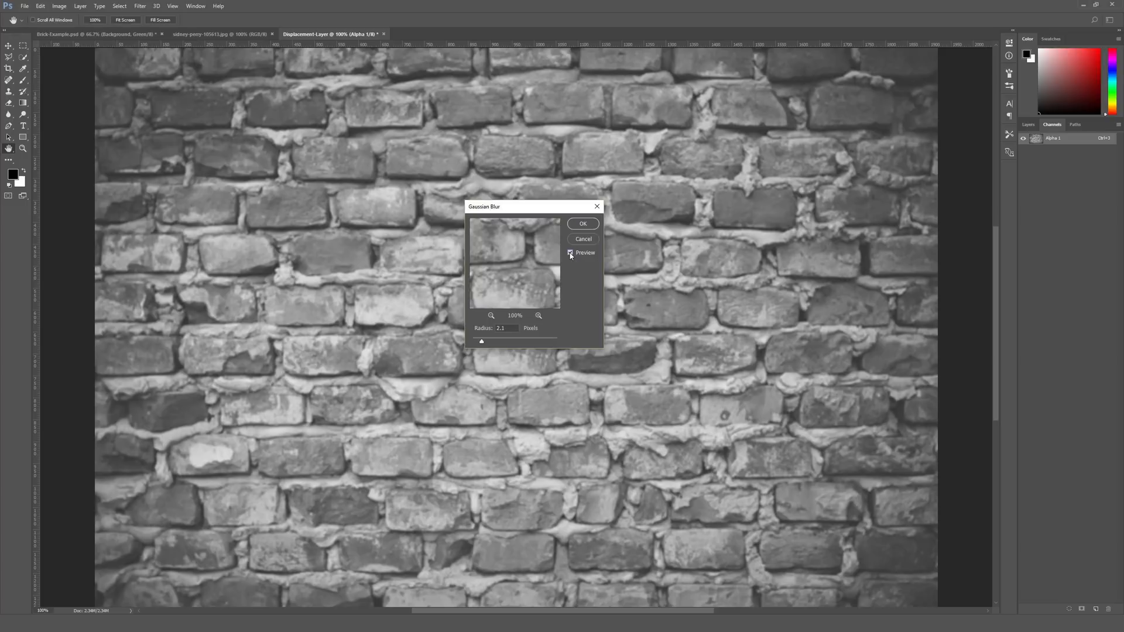
pyautogui.hotkey('ctrl', '-')
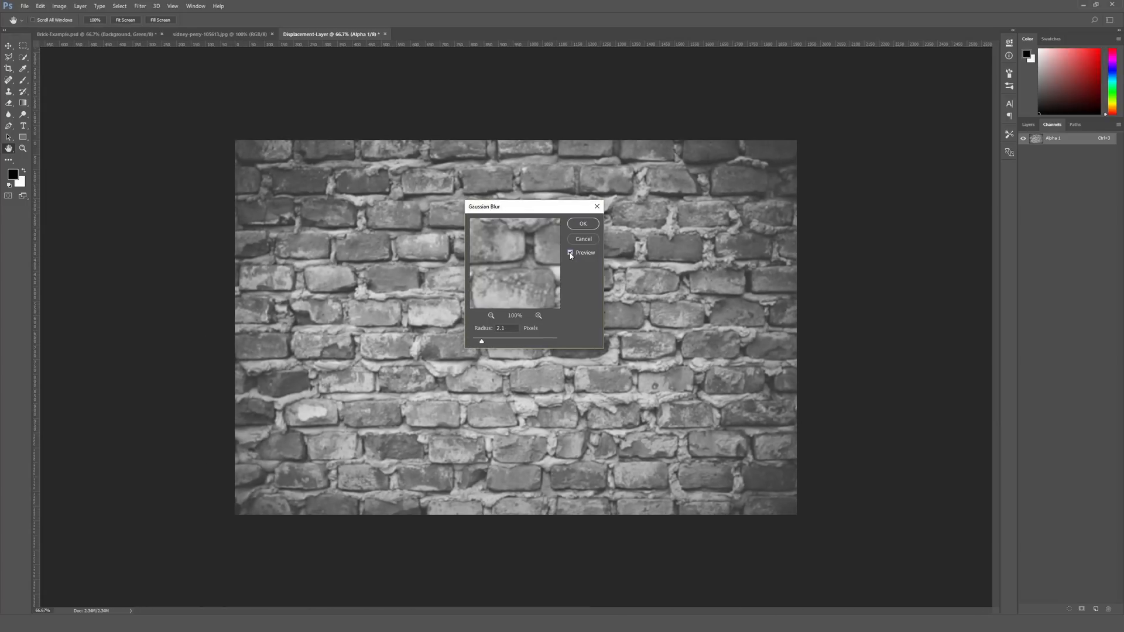
pyautogui.click(584, 225)
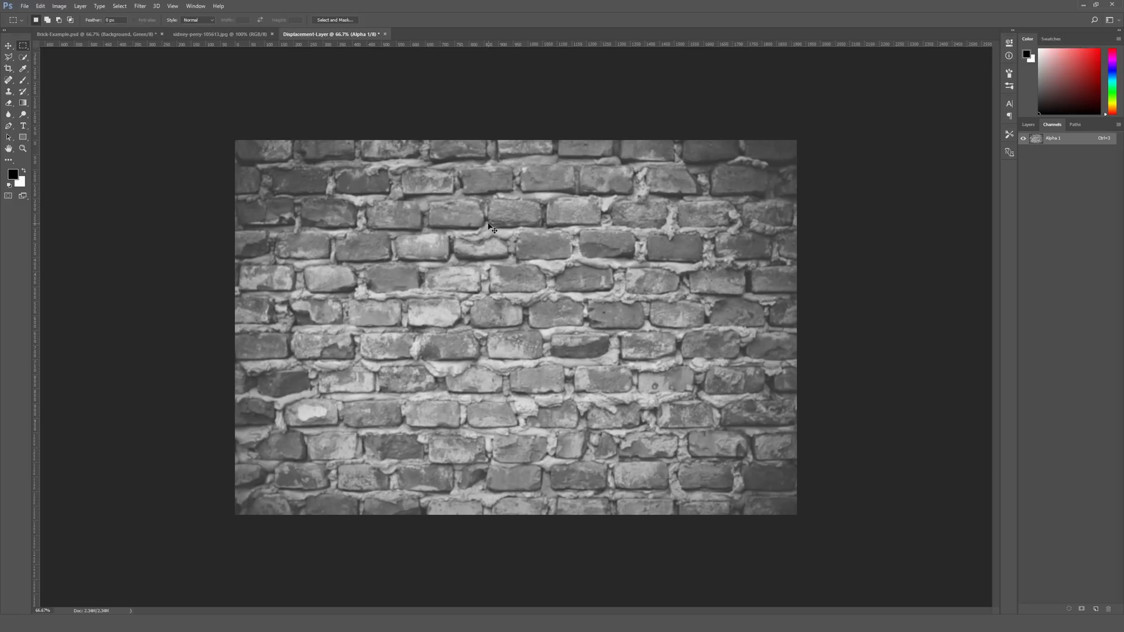
# Save the displacement document as Displacement-Layer-Tutorial.psd in the Displacement Map Tutorial folder
pyautogui.hotkey('ctrl', 's')
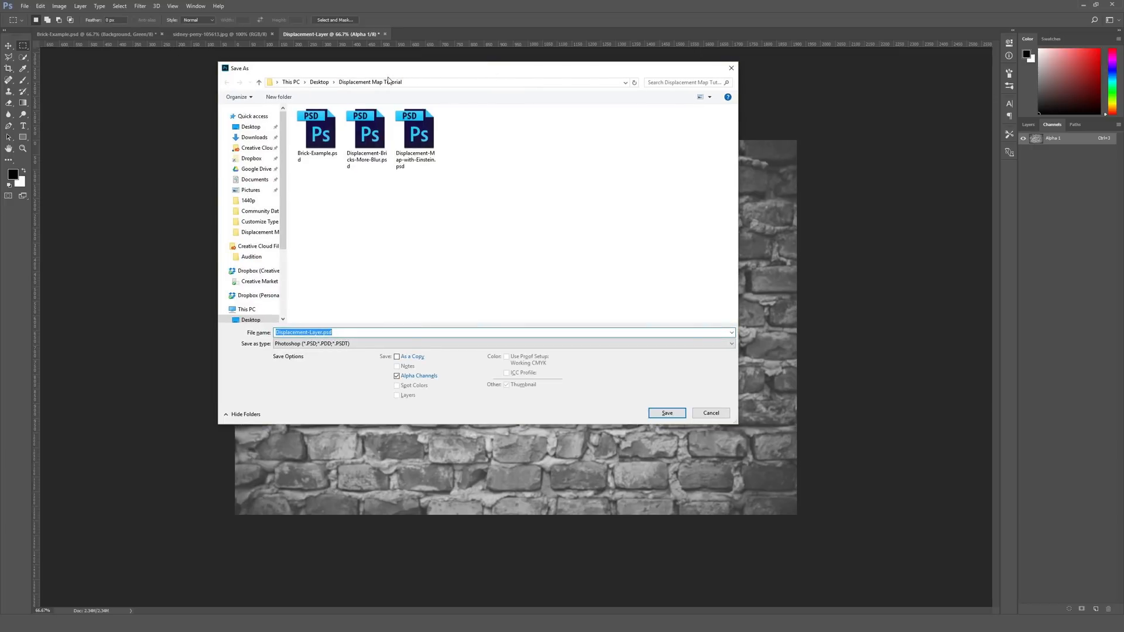
pyautogui.click(322, 332)
pyautogui.write('-Tutorial')
pyautogui.click(659, 414)
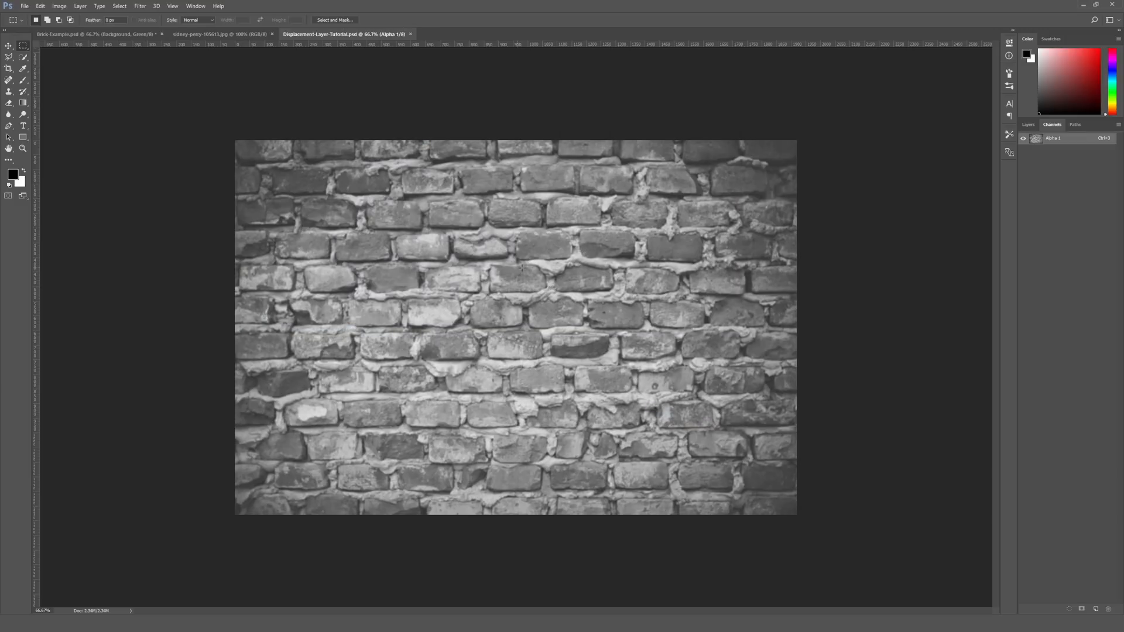
pyautogui.click(25, 6)
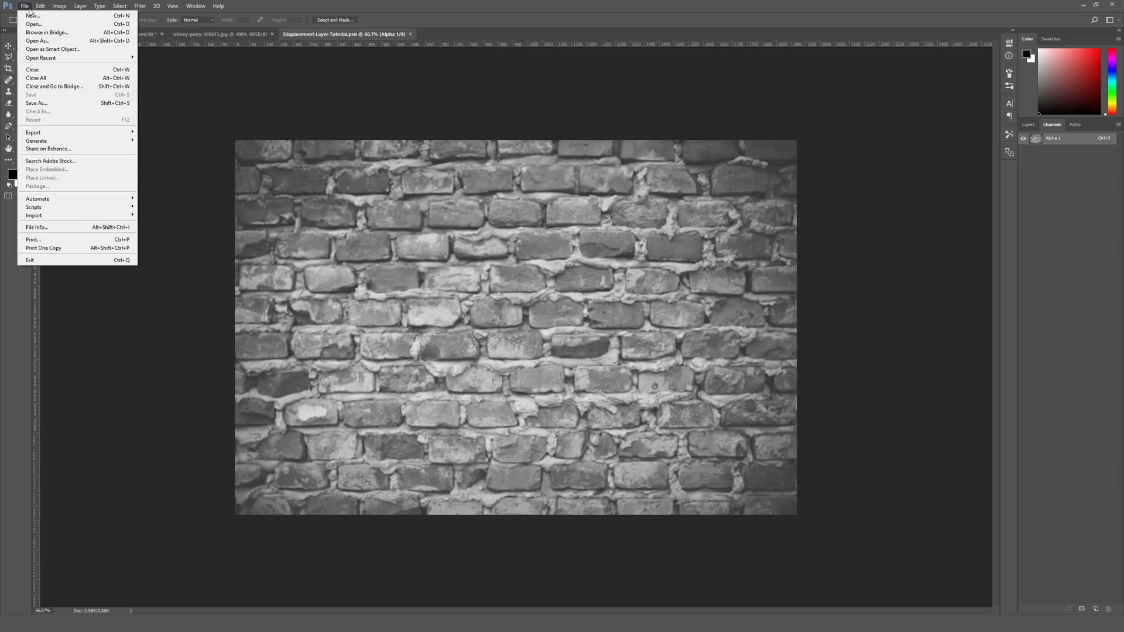
pyautogui.click(41, 102)
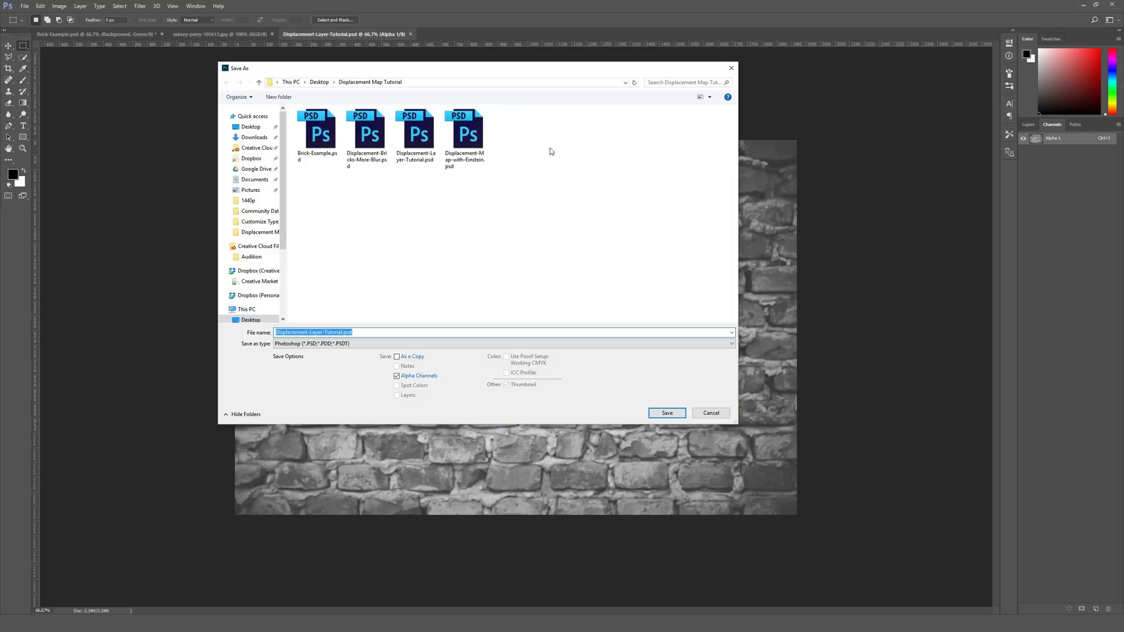
pyautogui.click(707, 413)
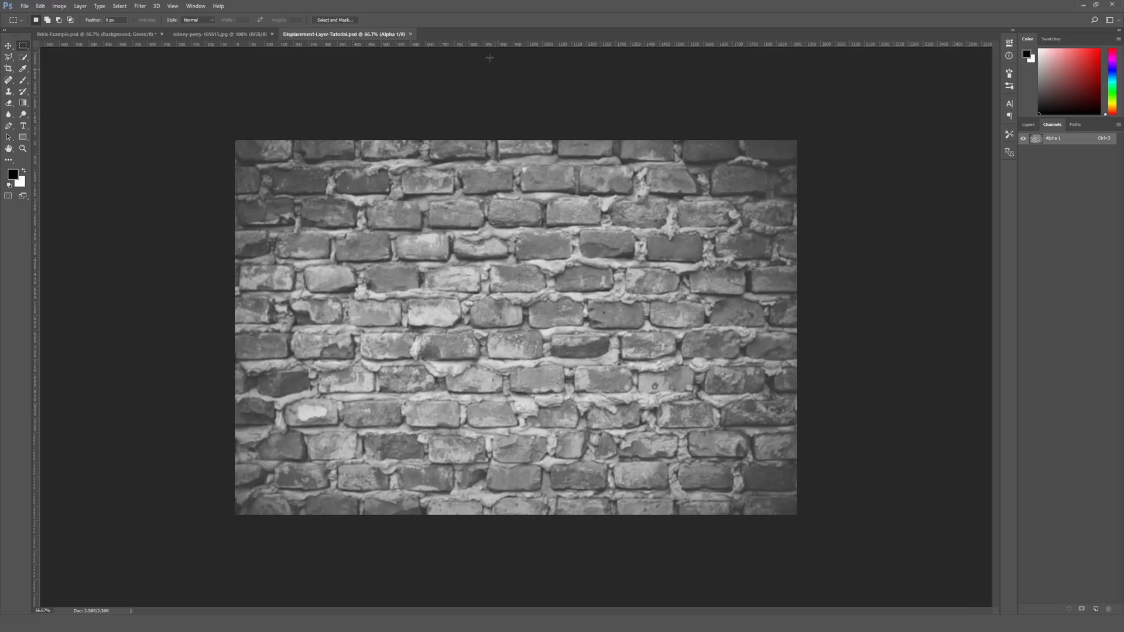
# Close the displacement document, restore the RGB composite channel in Brick-Example.psd, and return to its layers
pyautogui.click(412, 35)
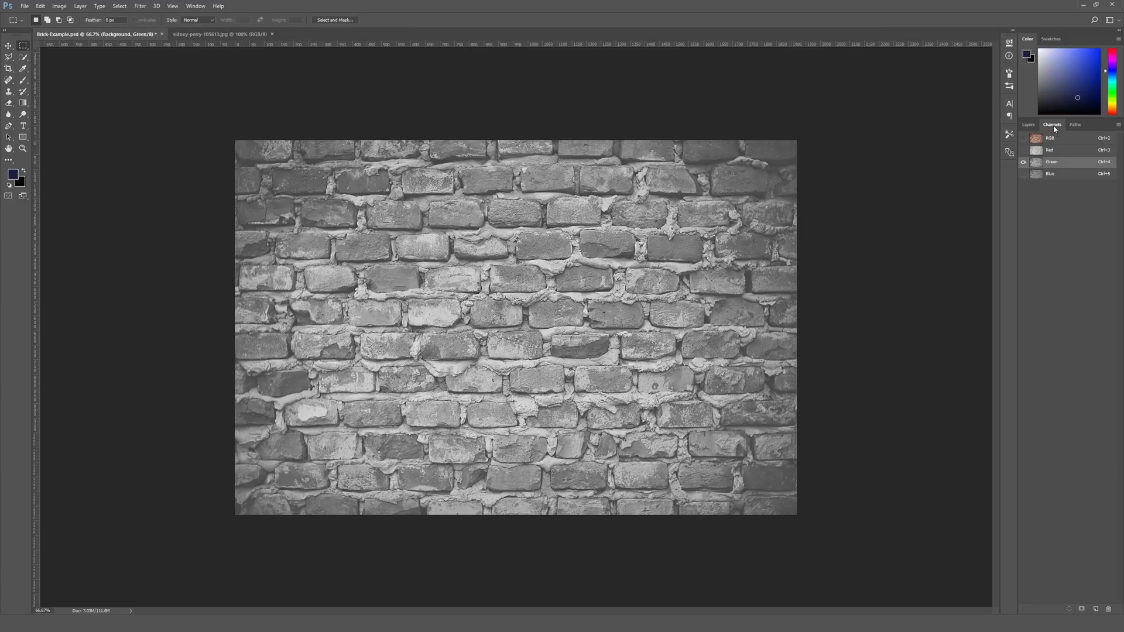
pyautogui.click(1028, 125)
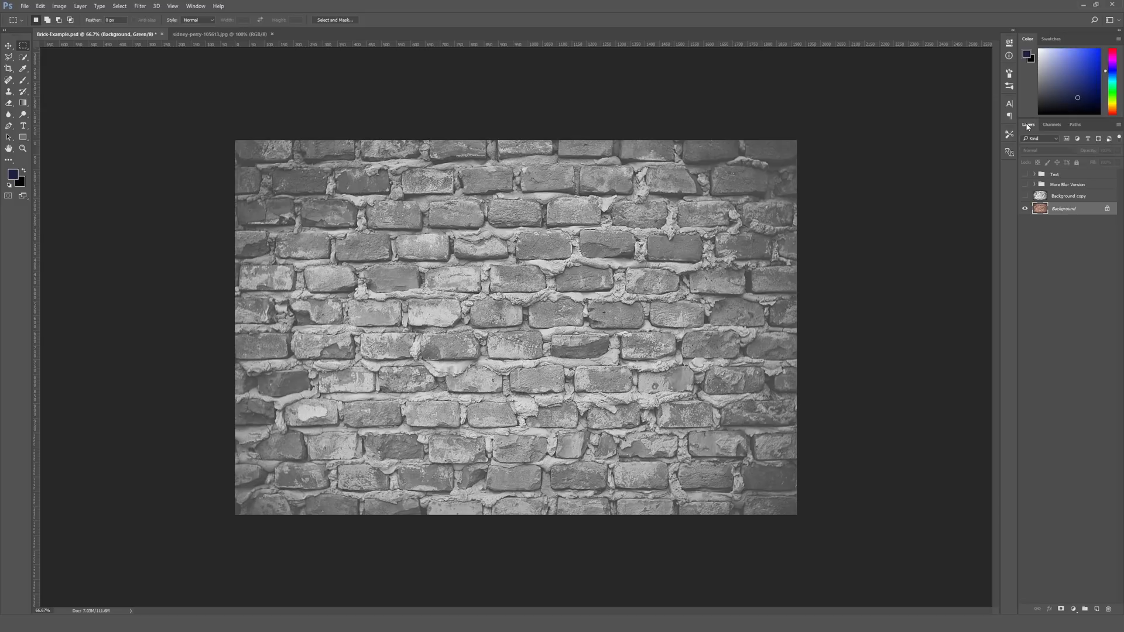
pyautogui.click(1047, 126)
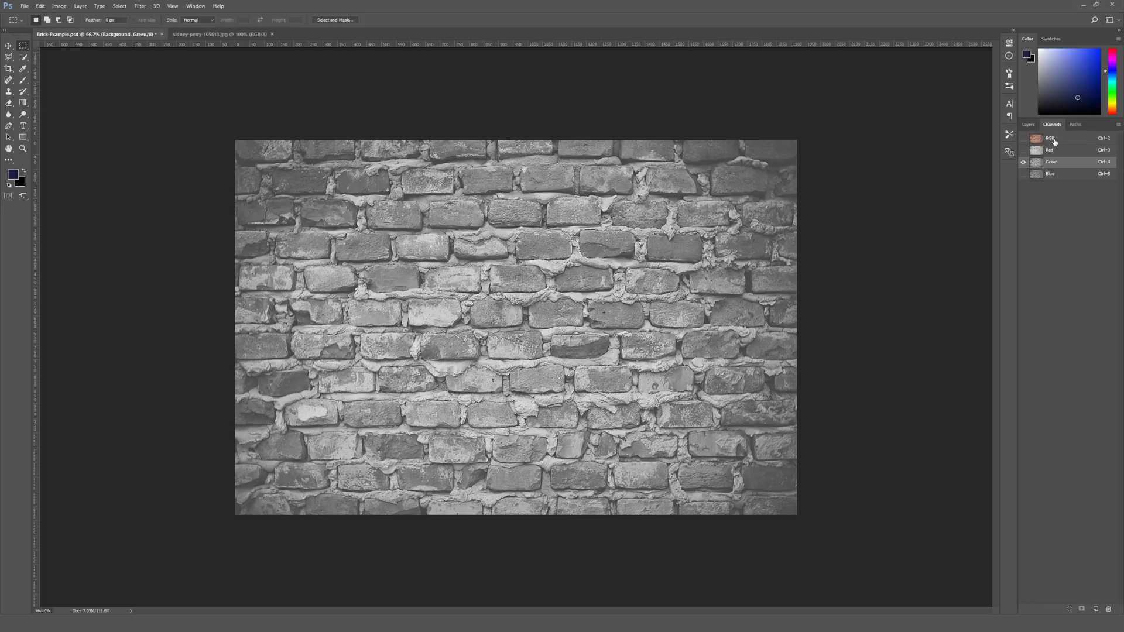
pyautogui.click(1054, 142)
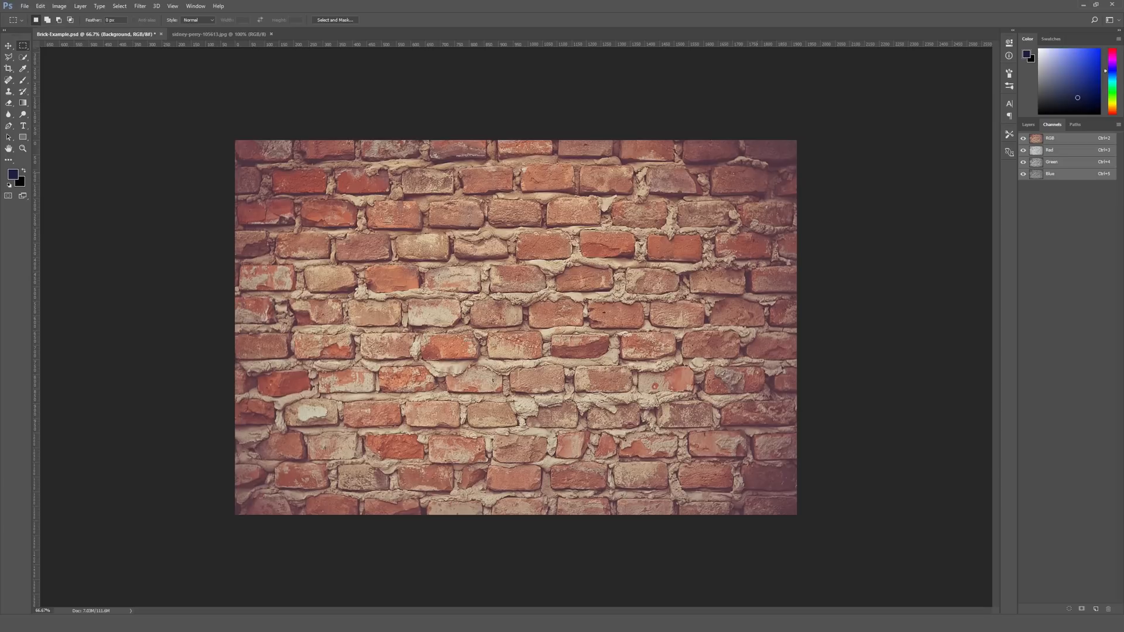
pyautogui.click(1026, 125)
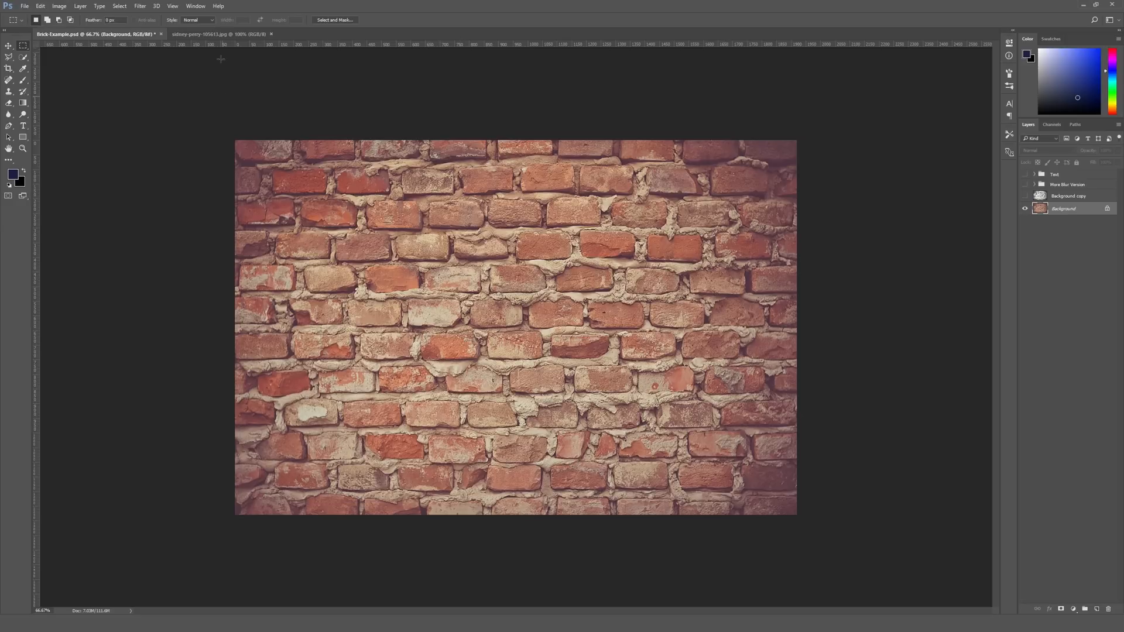
# Show the whole Einstein mural photo in its own document, activate the Move tool, and compare it with the brick document
pyautogui.click(227, 35)
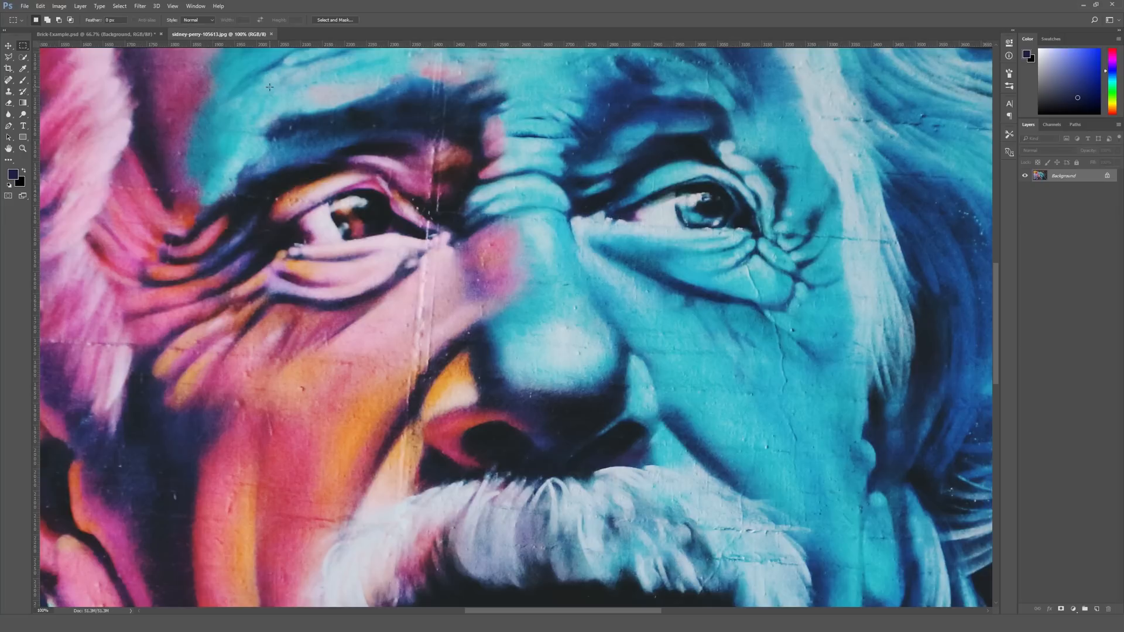
pyautogui.hotkey('ctrl', '-')
pyautogui.hotkey('ctrl', '-')
pyautogui.hotkey('ctrl', '-')
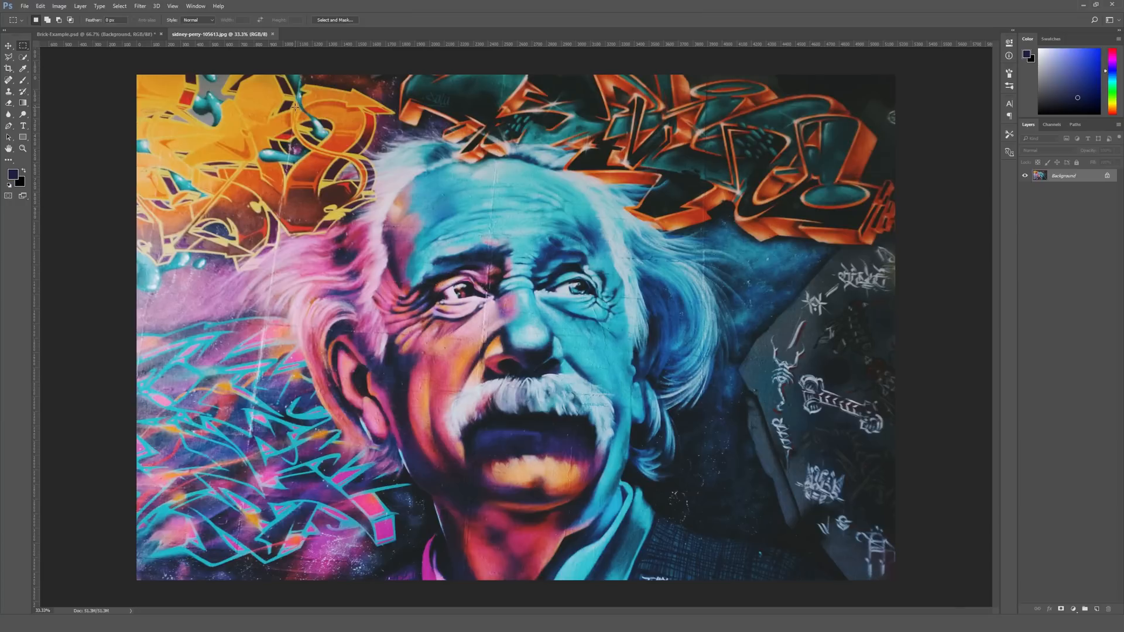
pyautogui.press('v')
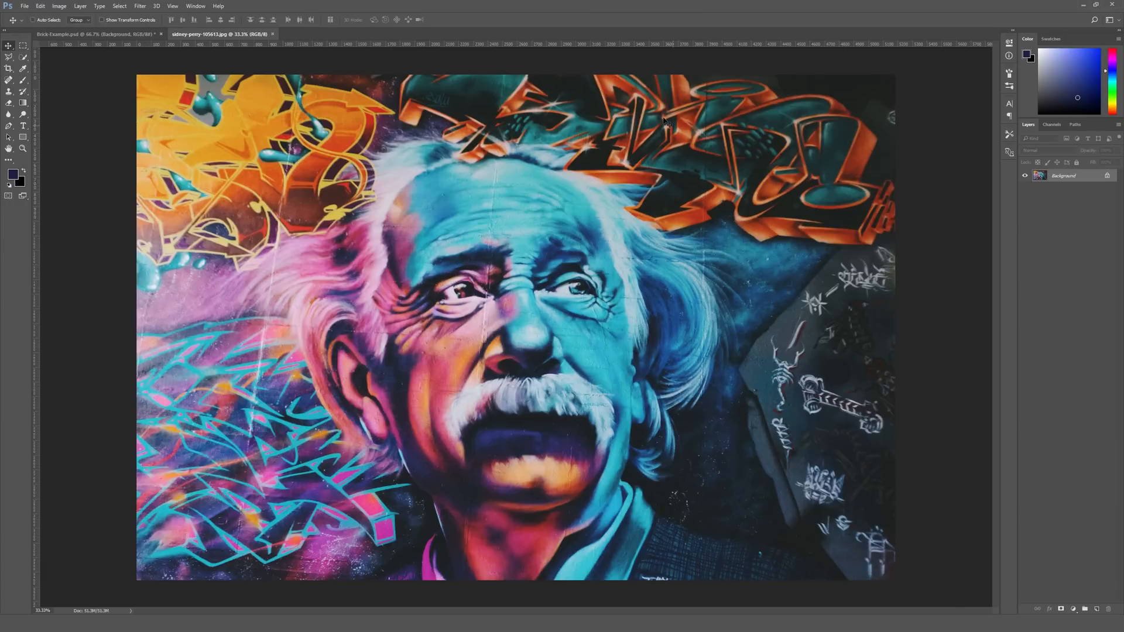
pyautogui.click(131, 35)
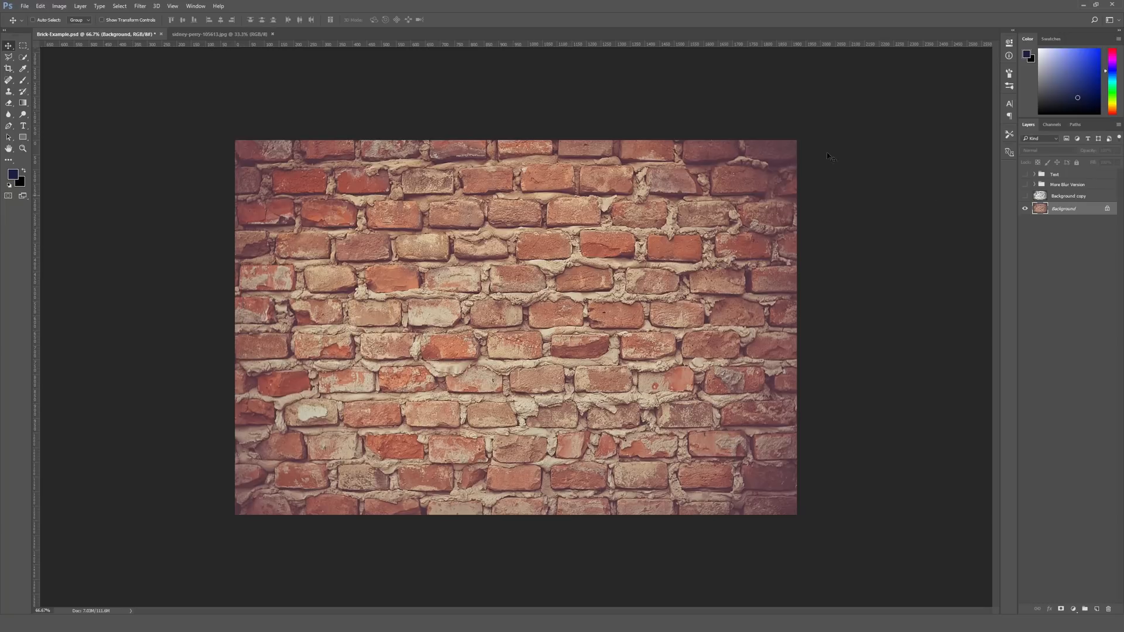
pyautogui.click(220, 34)
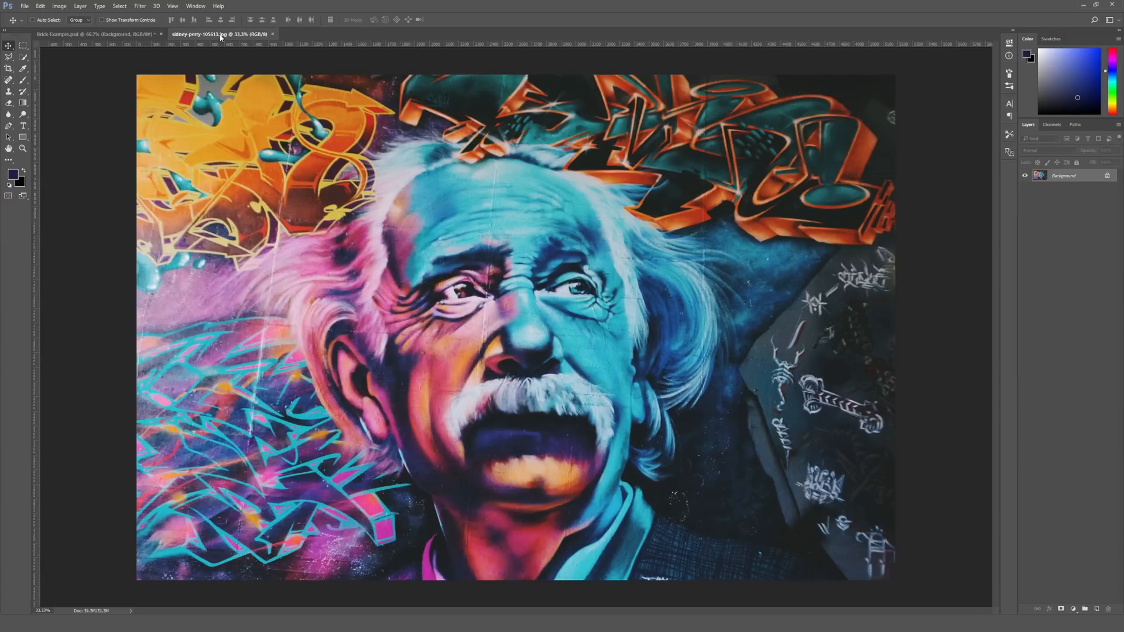
# Duplicate the Einstein photo's Background layer into Brick-Example.psd as Background copy 2 and switch to that document
pyautogui.rightClick(1058, 179)
pyautogui.click(1041, 197)
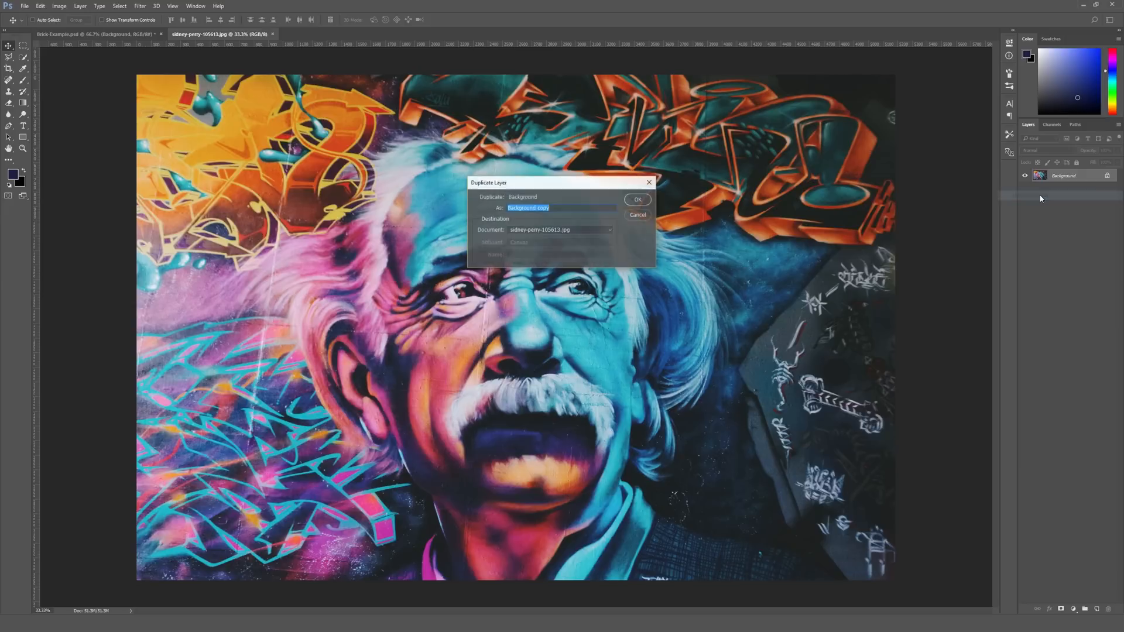
pyautogui.press('Return')
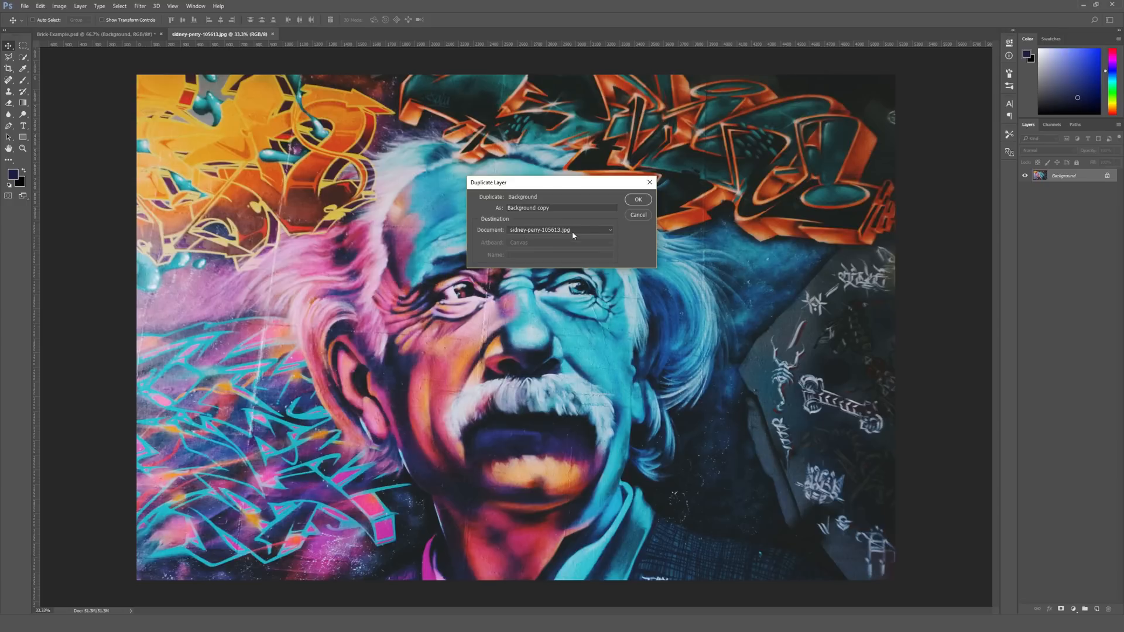
pyautogui.click(554, 230)
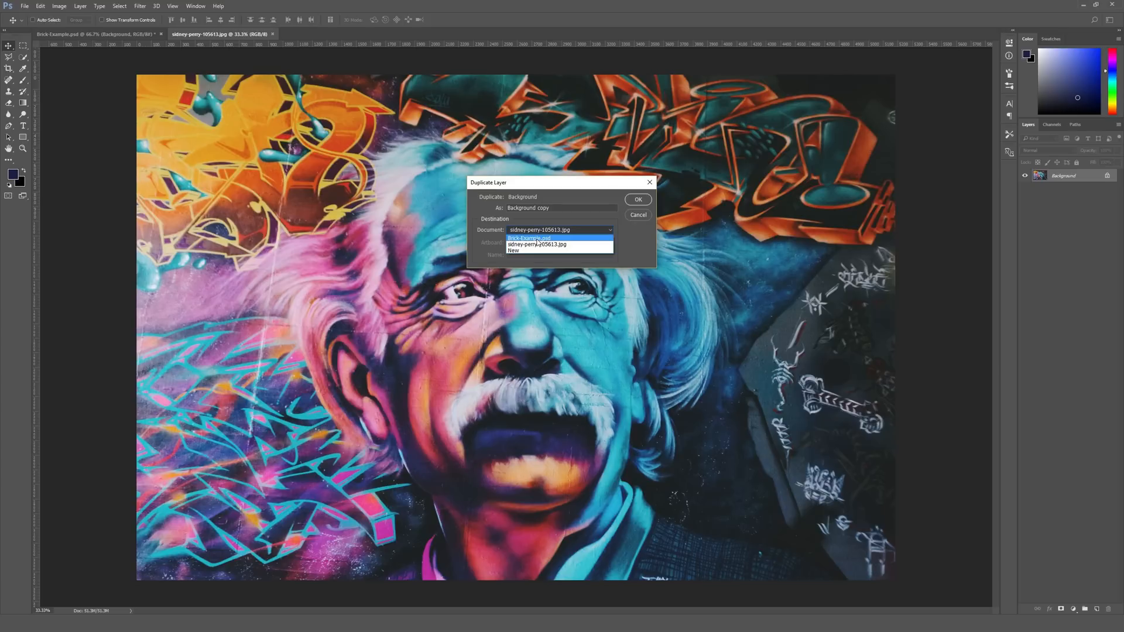
pyautogui.click(534, 238)
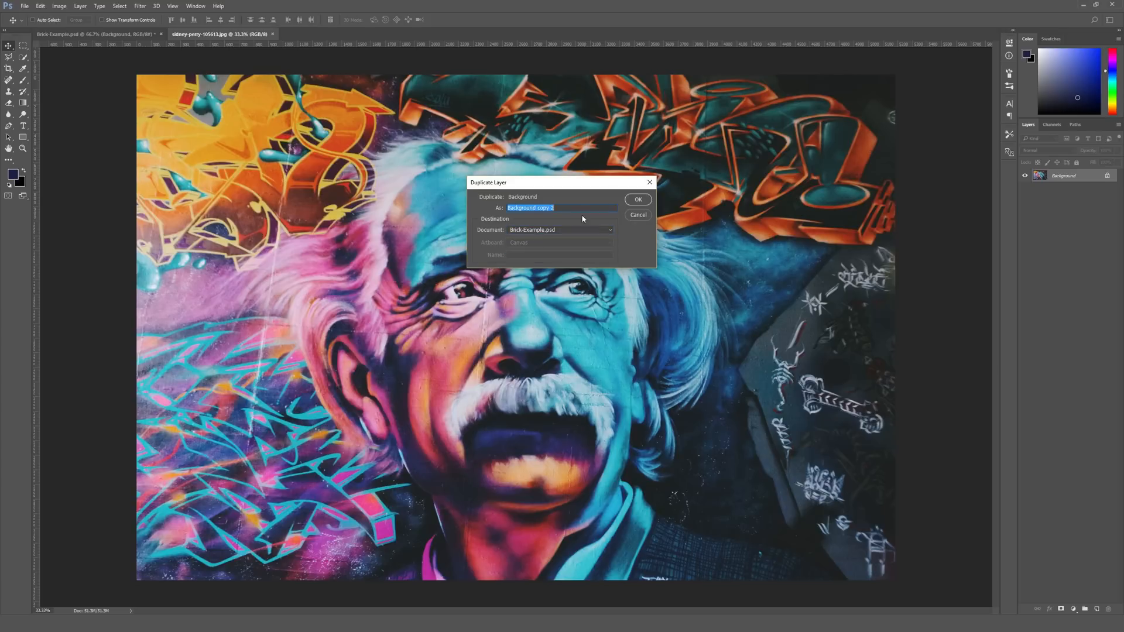
pyautogui.click(638, 199)
pyautogui.click(100, 34)
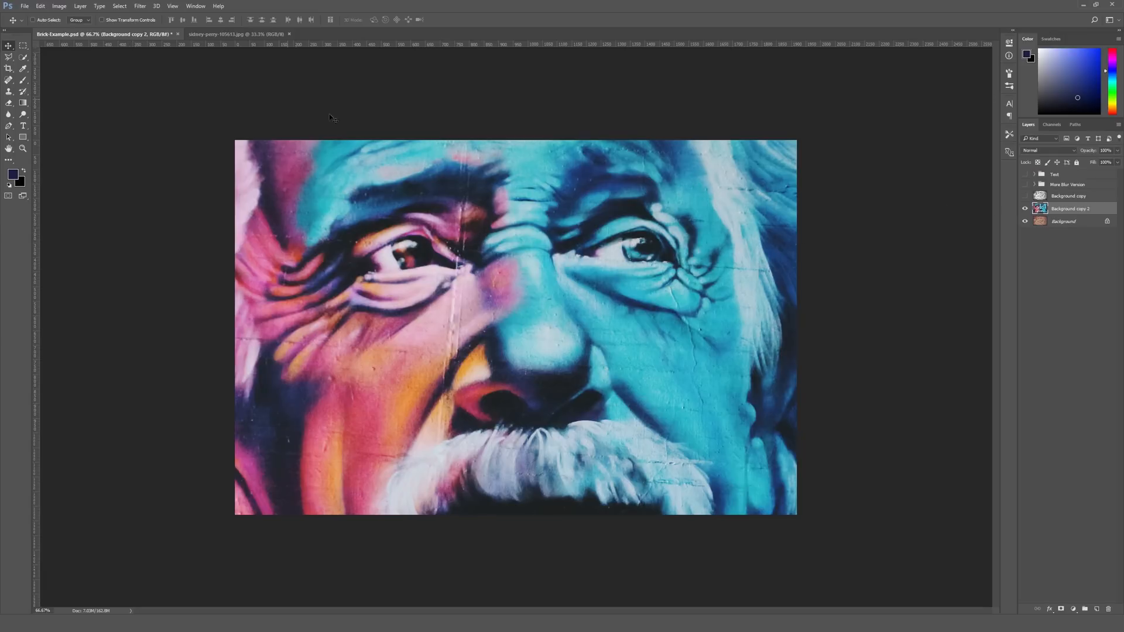
pyautogui.click(25, 6)
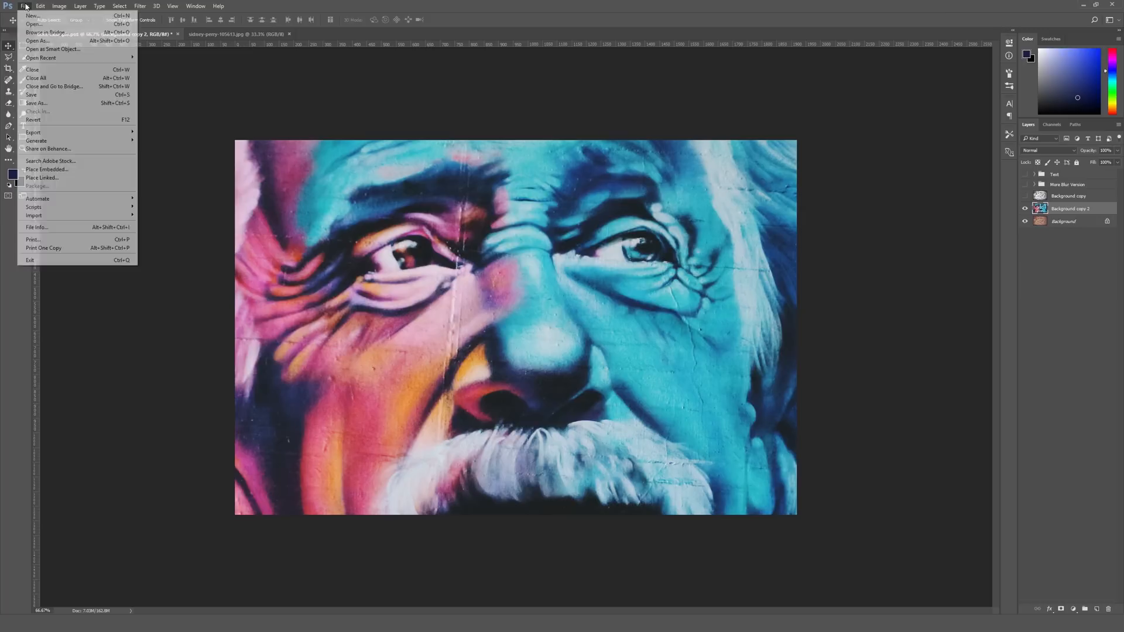
pyautogui.click(86, 169)
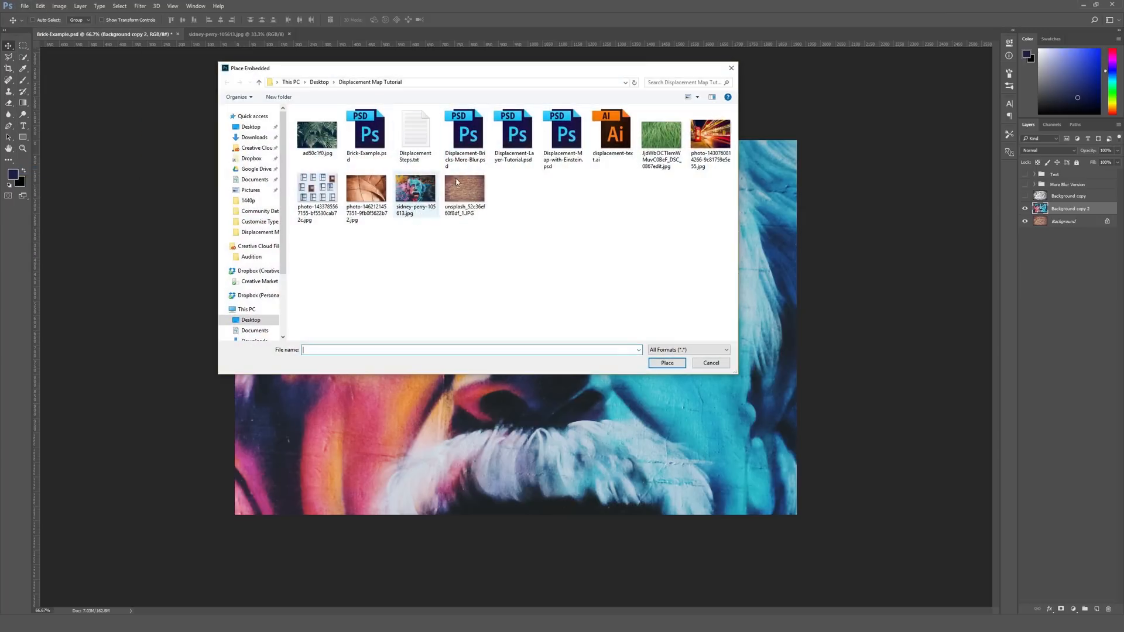
pyautogui.click(723, 363)
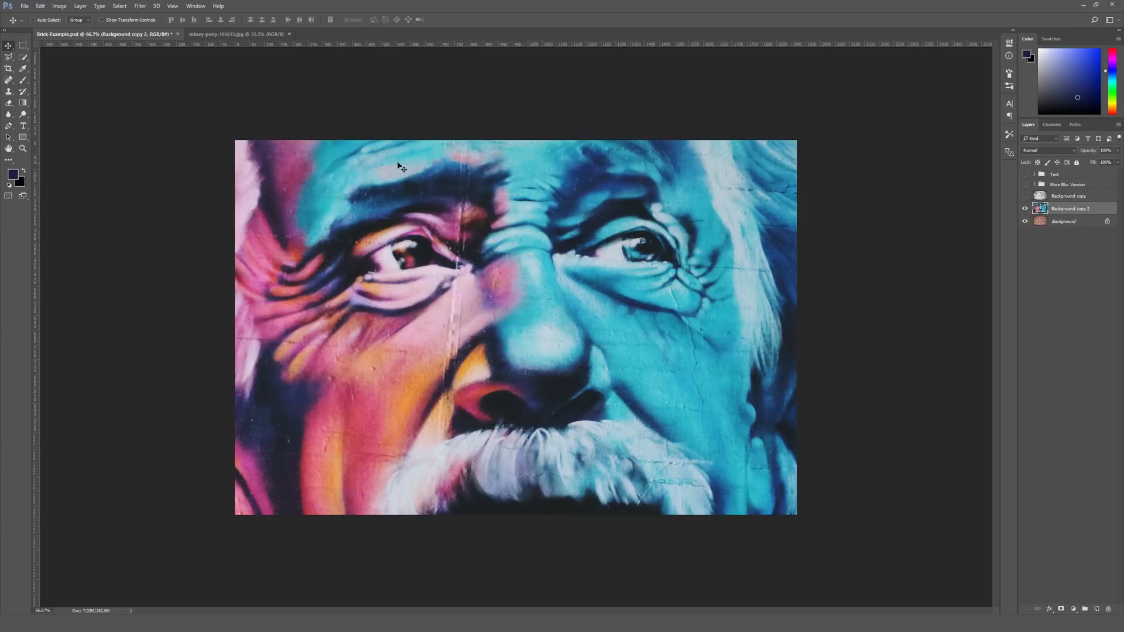
# Place the Einstein mural photo as an embedded image in the brick document and commit it
pyautogui.click(25, 6)
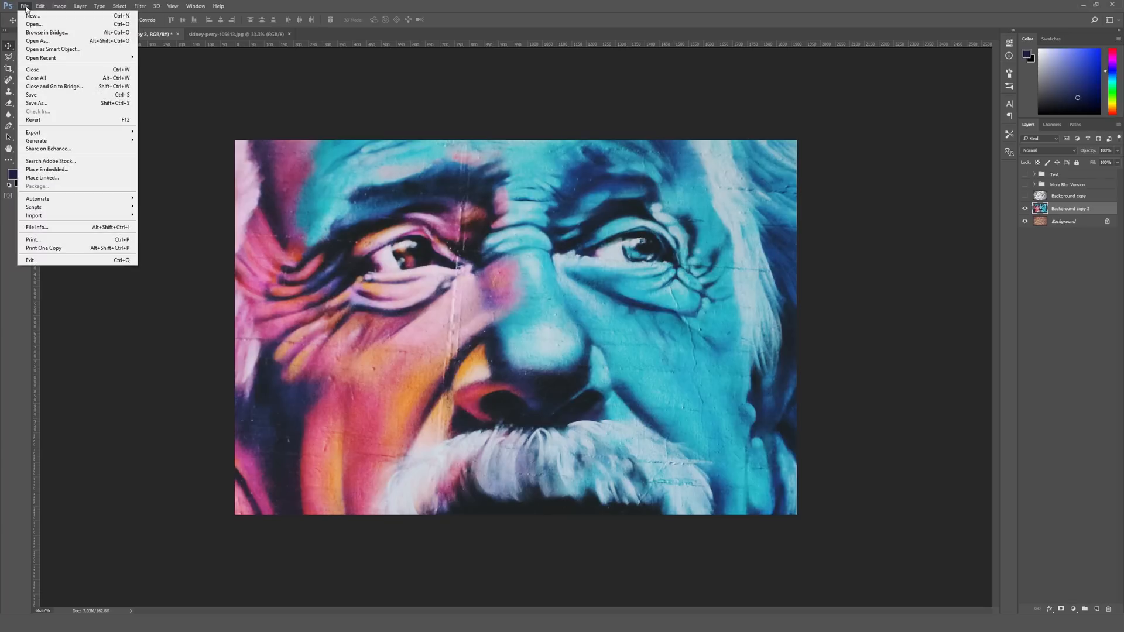
pyautogui.click(75, 170)
pyautogui.click(414, 193)
pyautogui.click(657, 361)
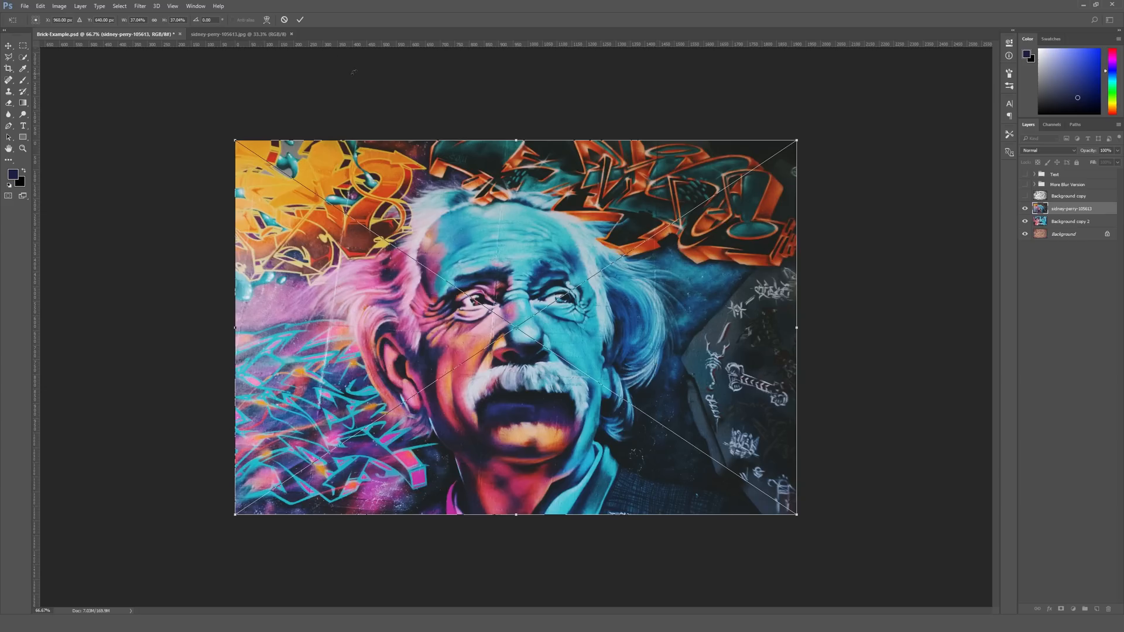
pyautogui.click(303, 21)
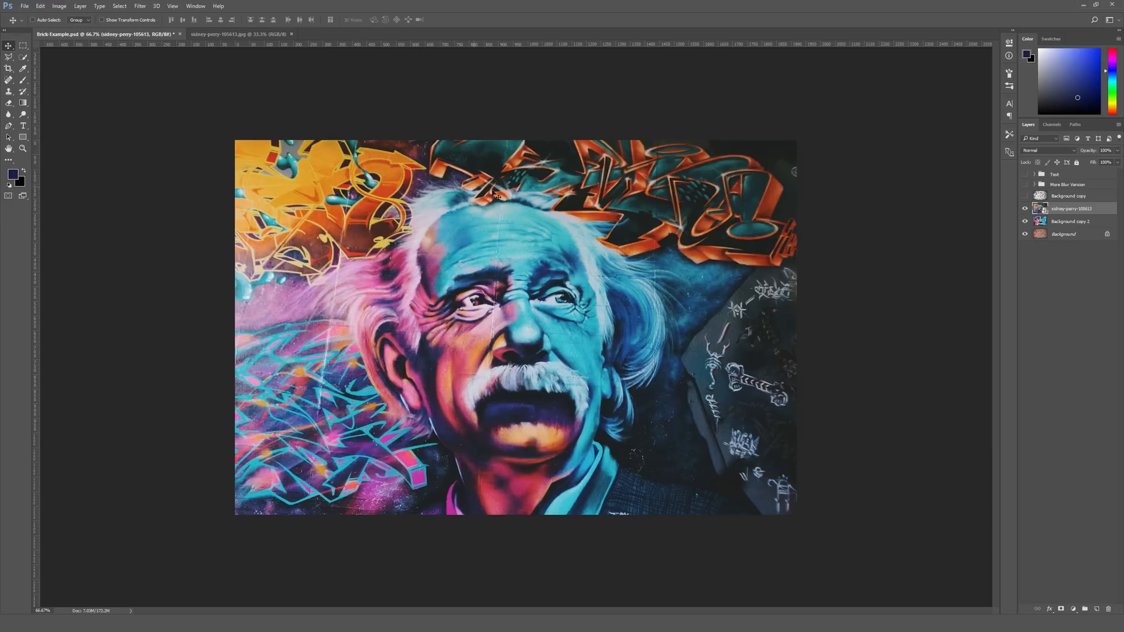
# Hide Background copy 2 and compare the placed mural layer with the brick wall by switching its visibility
pyautogui.click(1025, 222)
pyautogui.click(1025, 210)
pyautogui.click(1026, 210)
pyautogui.click(1026, 210)
pyautogui.click(1026, 210)
# Rasterize the placed mural layer and try converting it back to a smart object
pyautogui.rightClick(1076, 212)
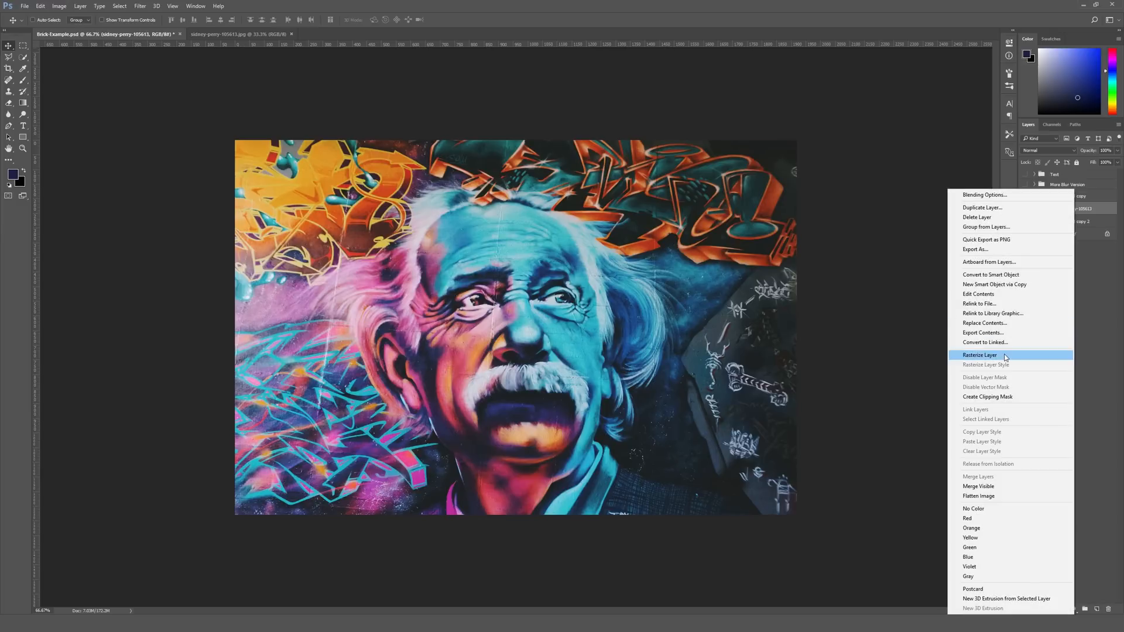
pyautogui.click(1005, 355)
pyautogui.rightClick(1064, 209)
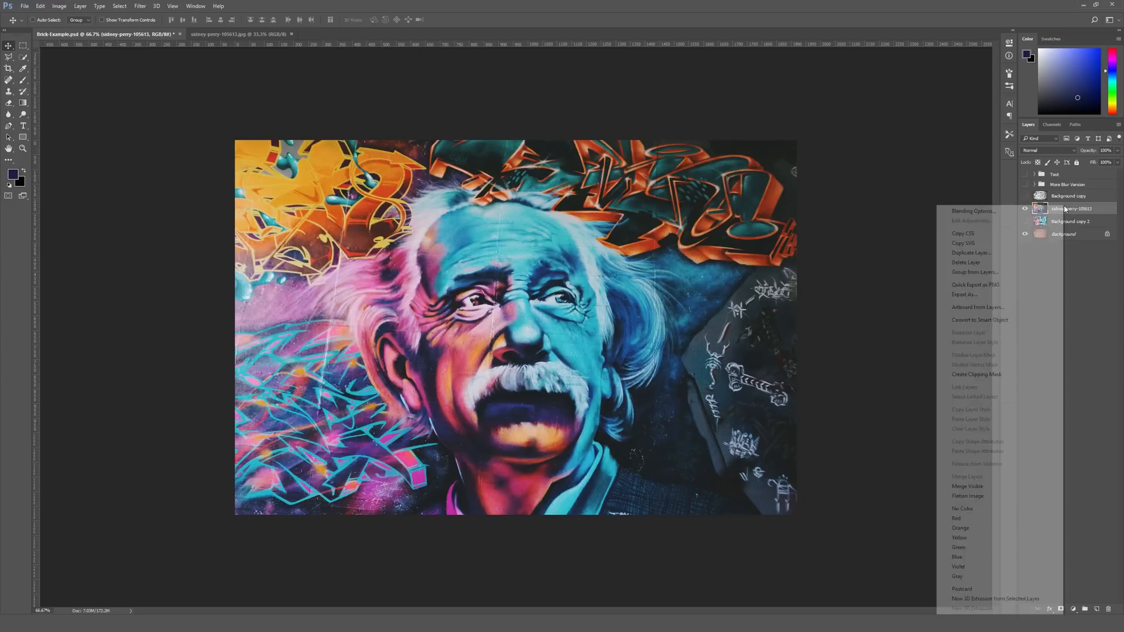
pyautogui.click(984, 321)
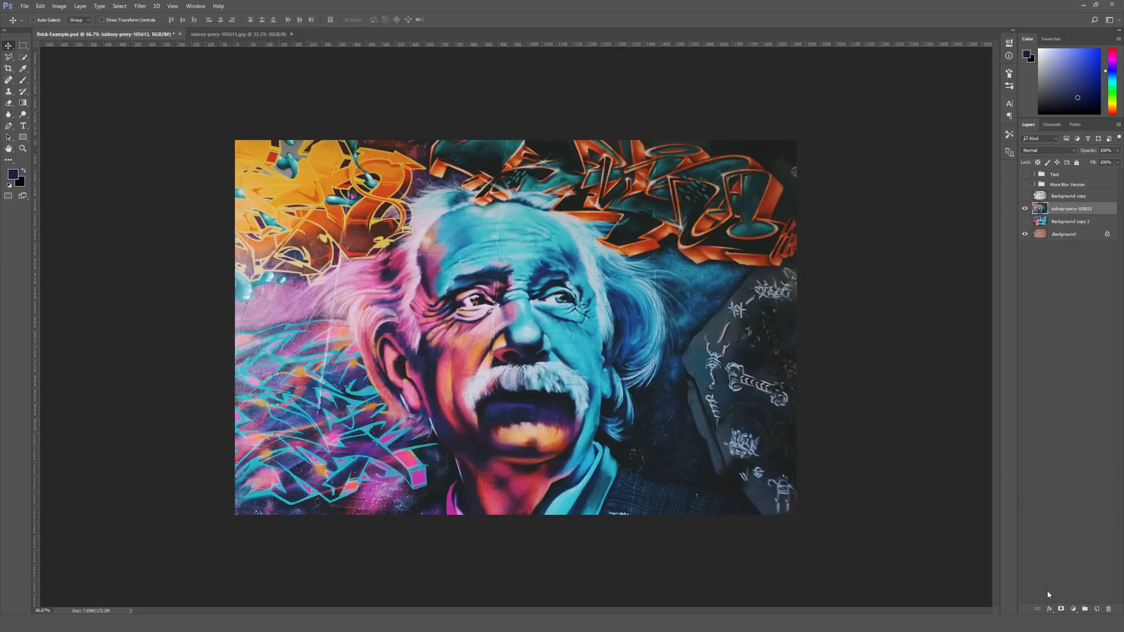
# Delete the placed mural layer and show Background copy 2 again
pyautogui.click(1109, 609)
pyautogui.click(1025, 209)
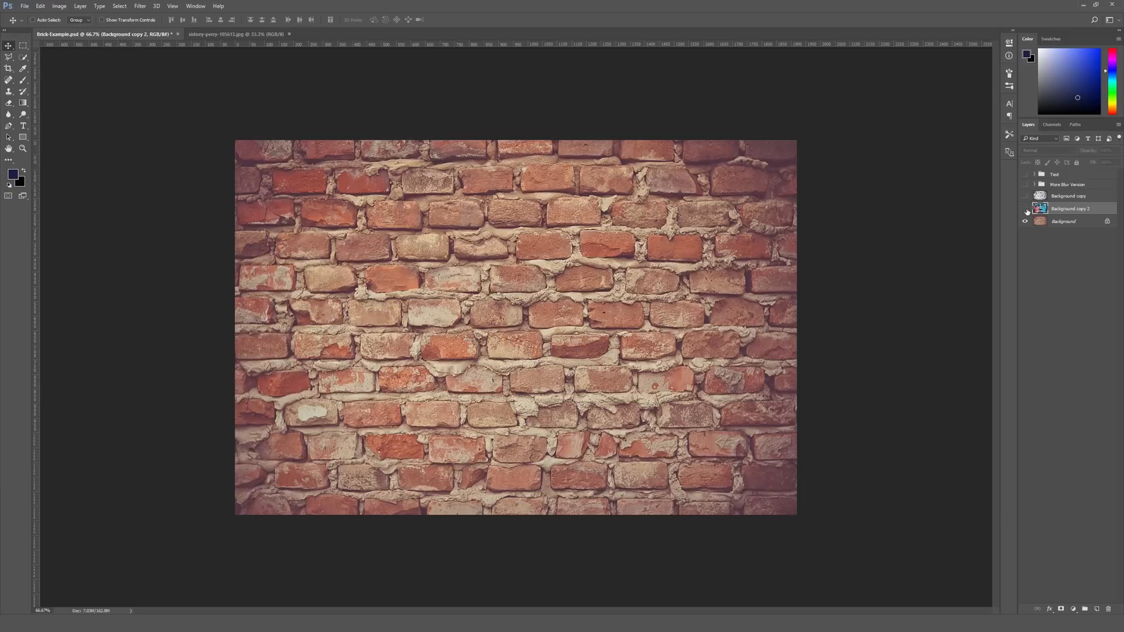
# Scale Background copy 2 proportionally to about 46.8% around its center and shift it slightly upward to frame Einstein's face
pyautogui.hotkey('ctrl', 't')
pyautogui.hotkey('ctrl', '-')
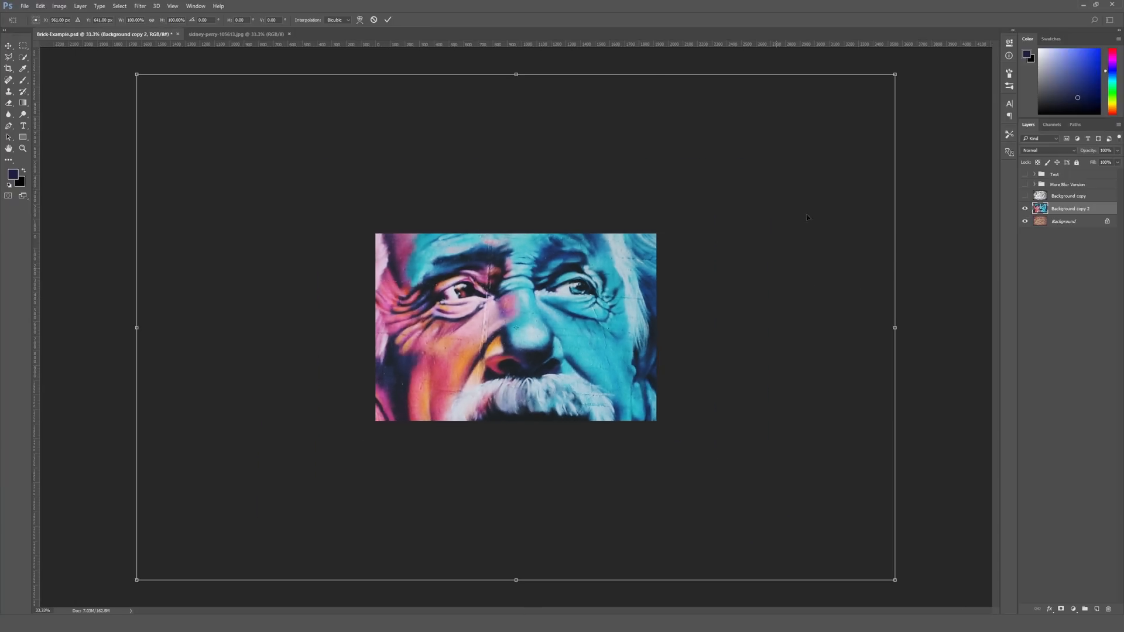
pyautogui.moveTo(897, 72); pyautogui.dragTo(693, 210)
pyautogui.hotkey('ctrl', '+')
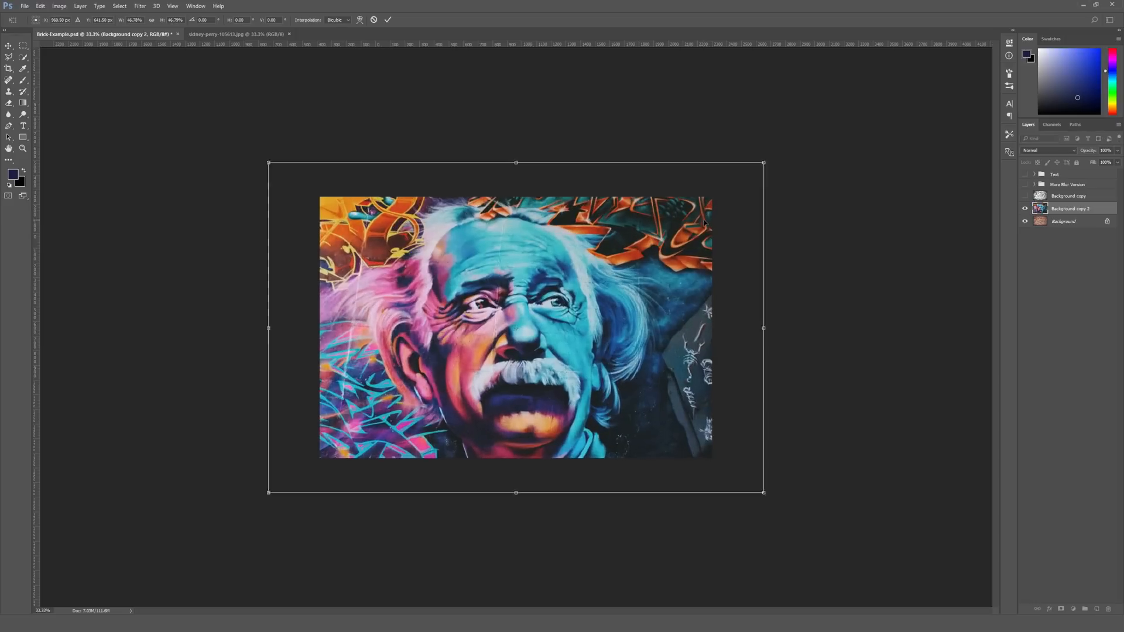
pyautogui.moveTo(675, 274); pyautogui.dragTo(675, 269)
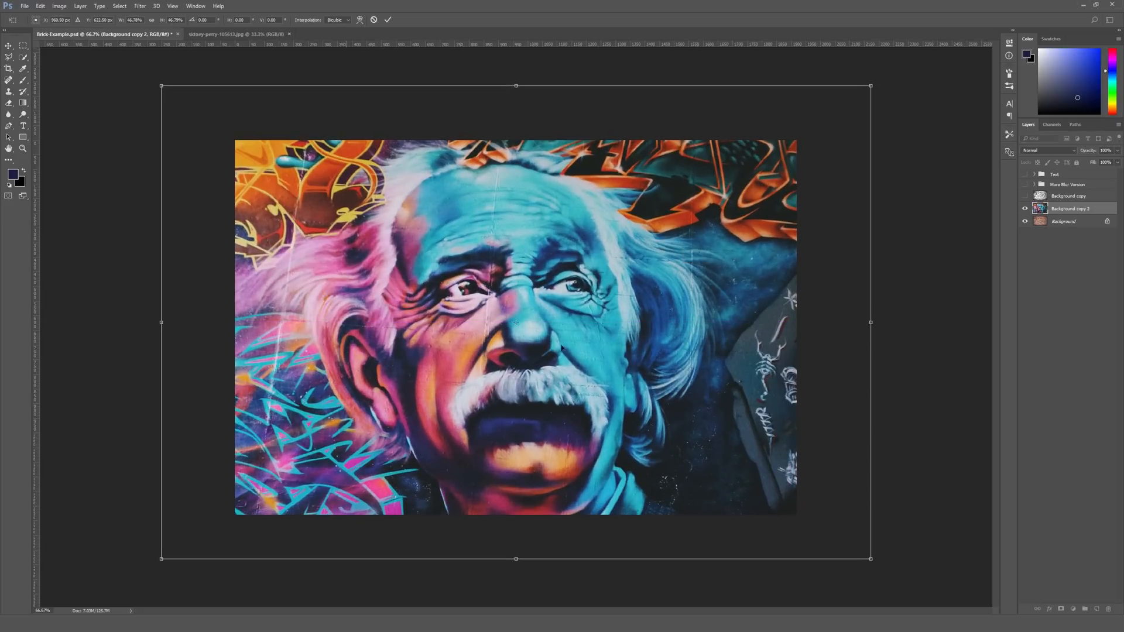
pyautogui.press('Return')
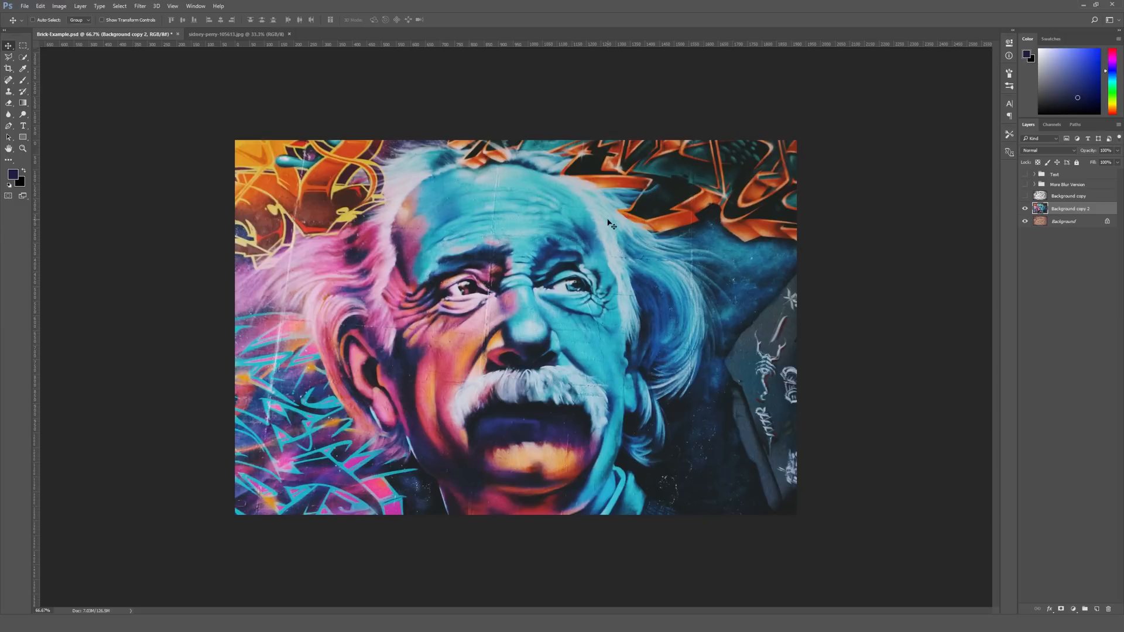
# Compare the scaled mural on Background copy 2 with the brick Background, leaving Background copy 2 visible and selected
pyautogui.click(1025, 209)
pyautogui.click(1025, 209)
pyautogui.click(1025, 209)
pyautogui.click(1025, 209)
pyautogui.click(1040, 222)
pyautogui.click(1025, 209)
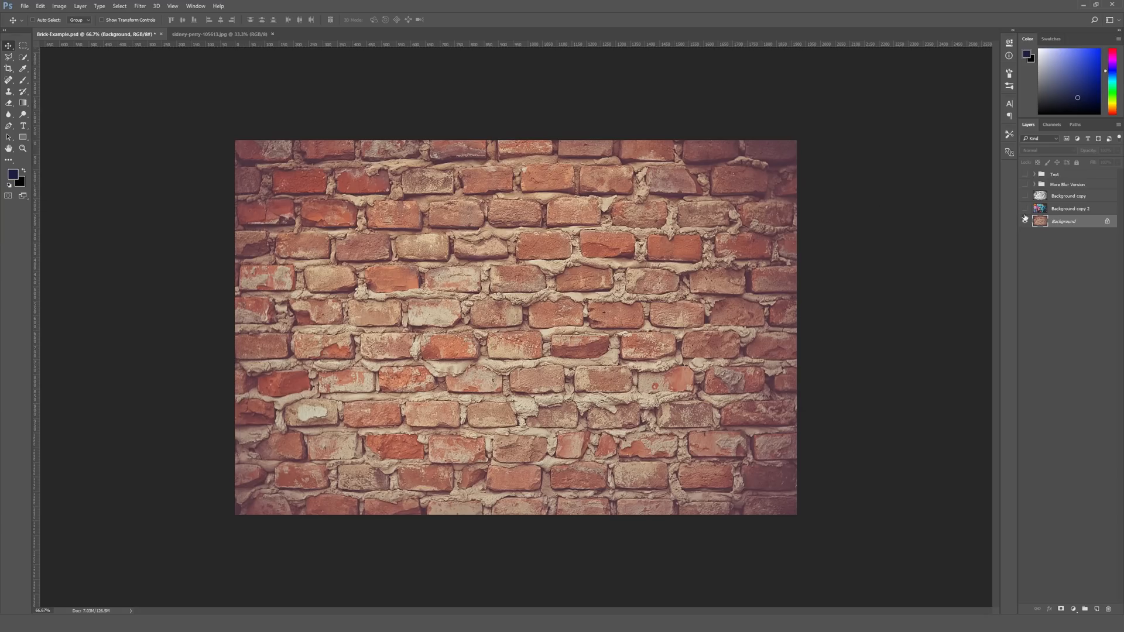
pyautogui.click(1040, 209)
pyautogui.click(1025, 209)
pyautogui.click(1026, 209)
pyautogui.click(1026, 209)
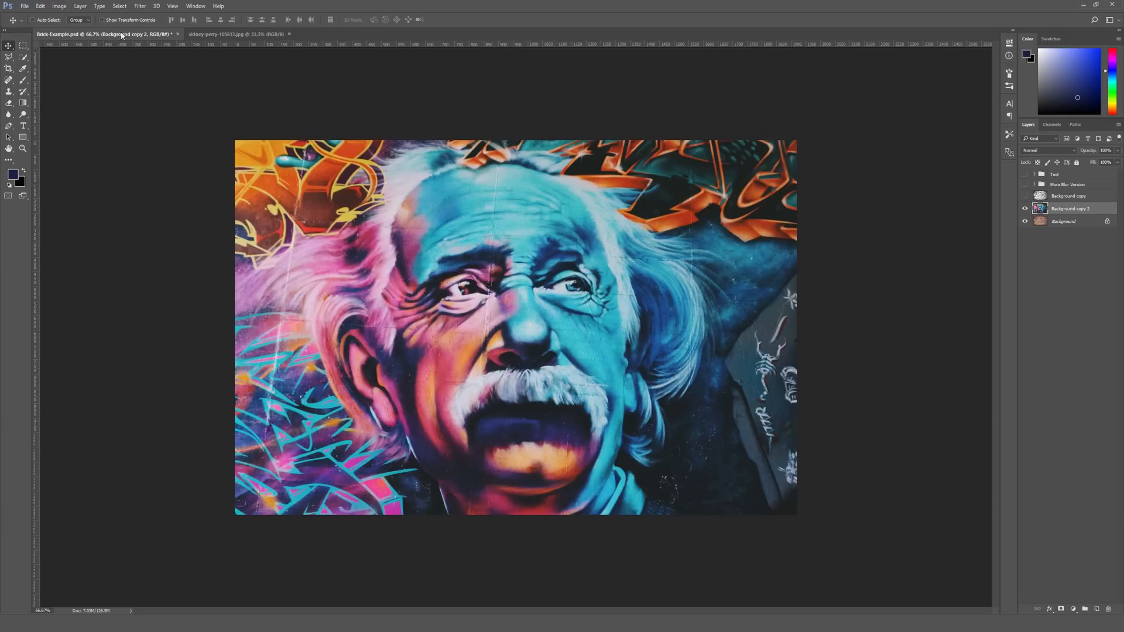
# Apply the Displace filter to Background copy 2 with scales of 10, Stretch To Fit, Repeat Edge Pixels and Displacement-Layer-Tutorial.psd as the map
pyautogui.click(143, 7)
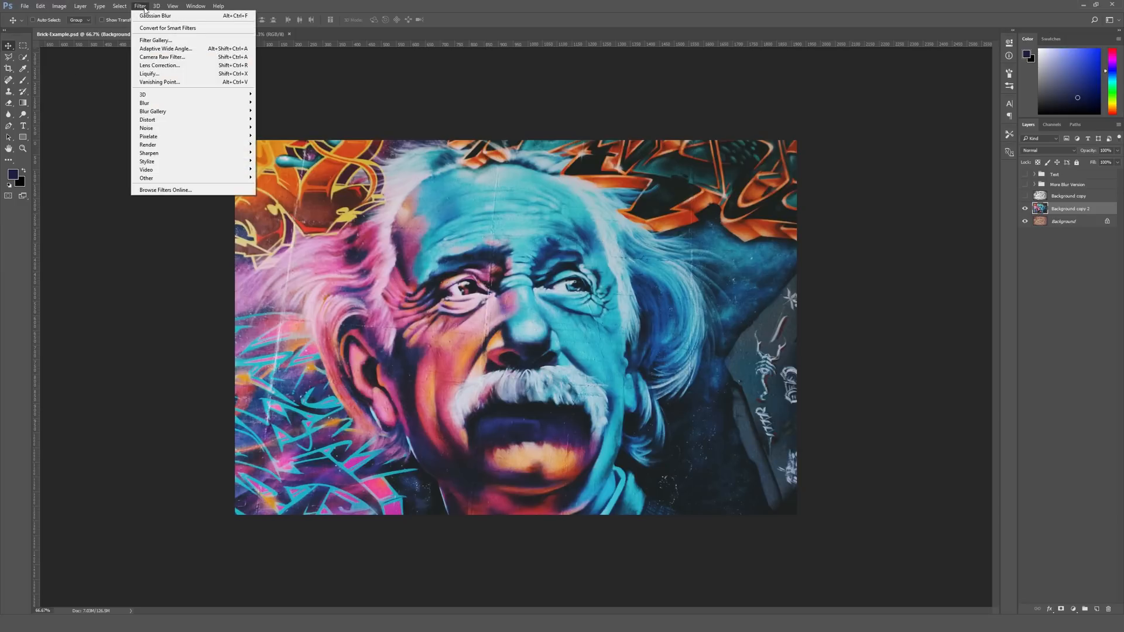
pyautogui.moveTo(173, 123)
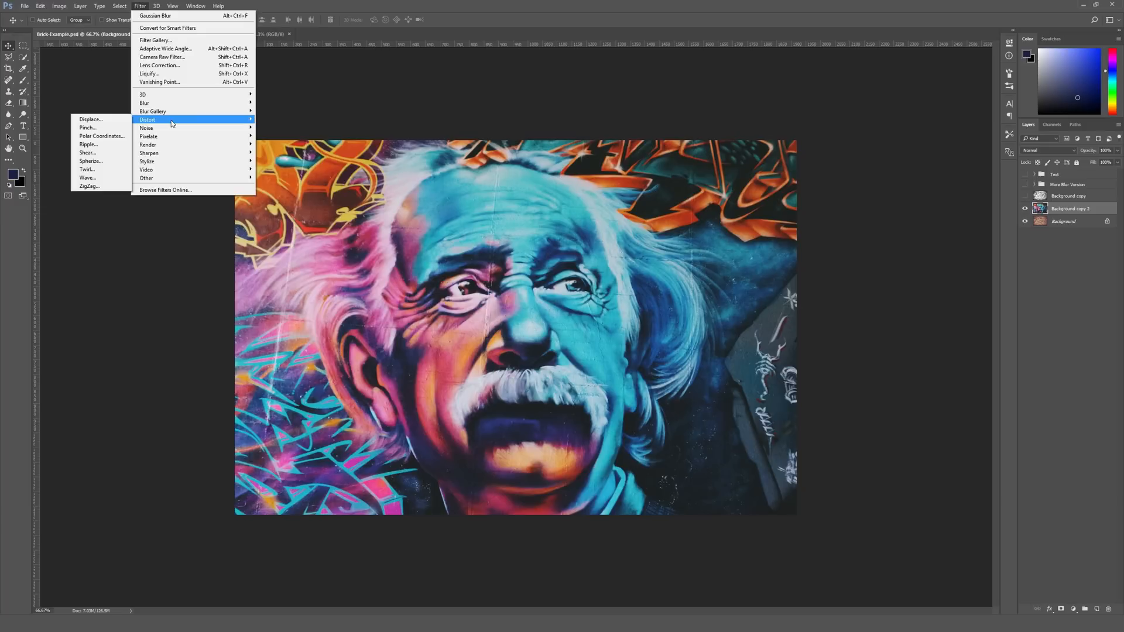
pyautogui.click(104, 122)
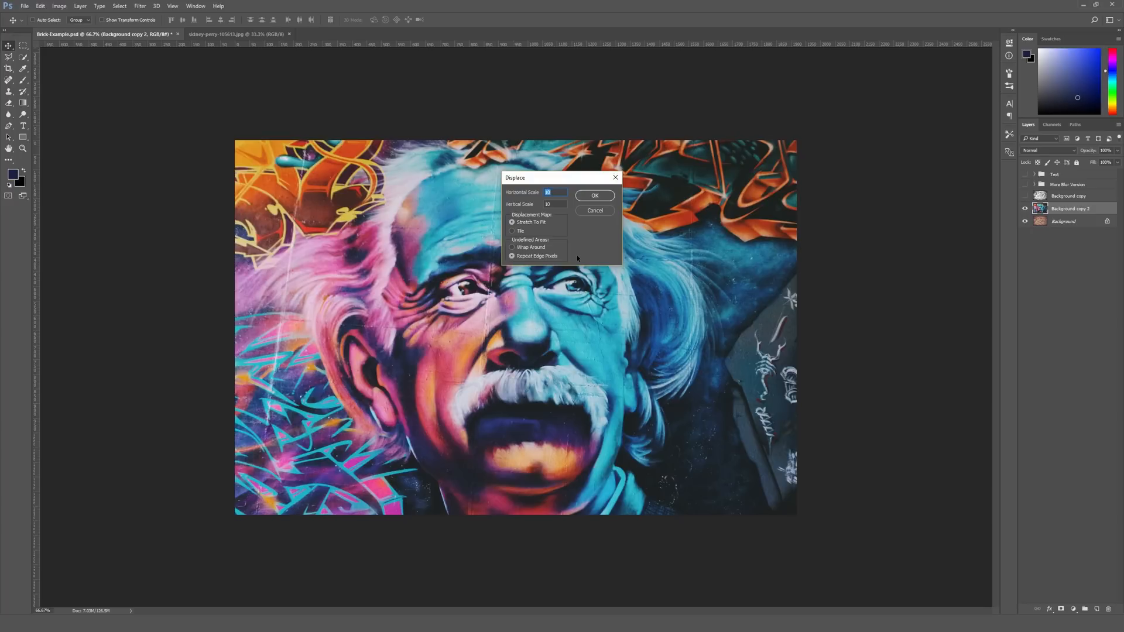
pyautogui.click(594, 196)
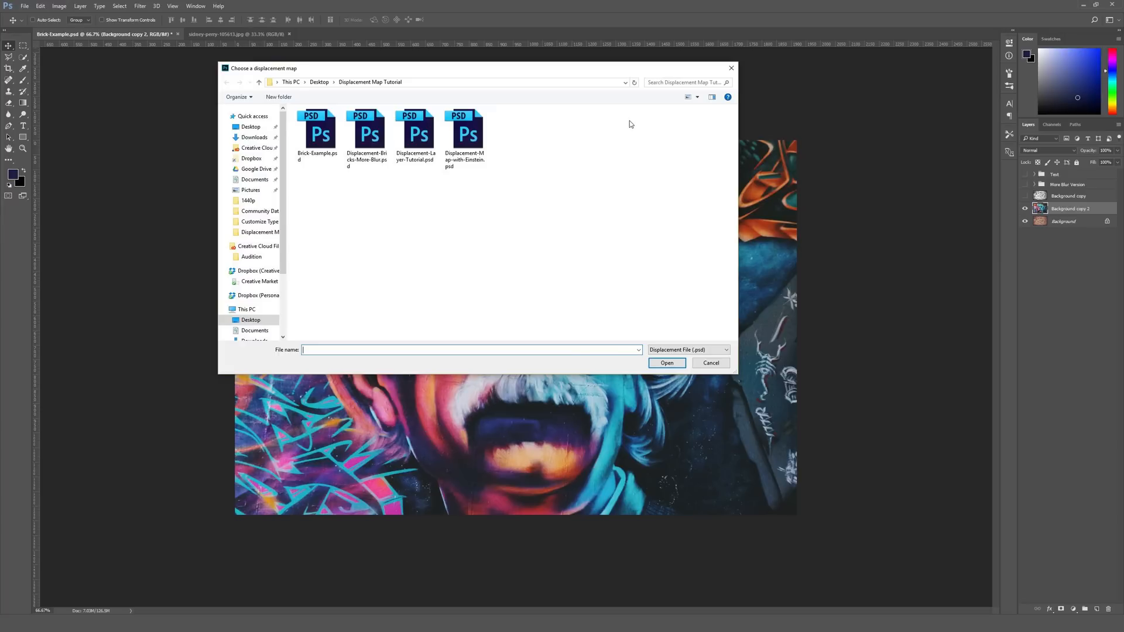
pyautogui.click(415, 131)
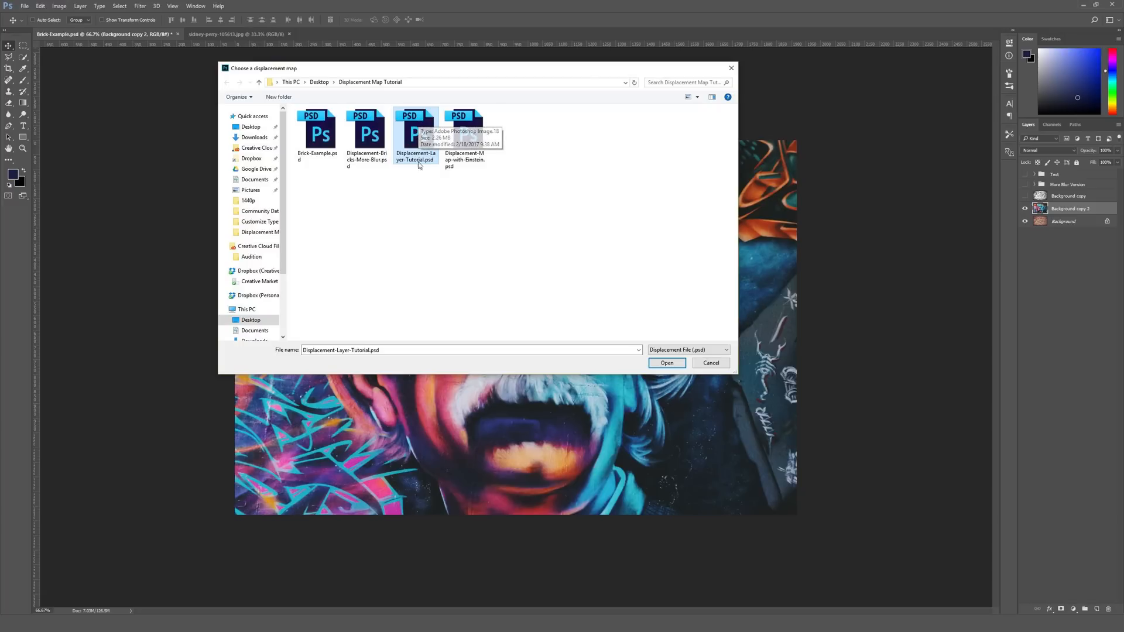
pyautogui.click(462, 130)
pyautogui.click(420, 130)
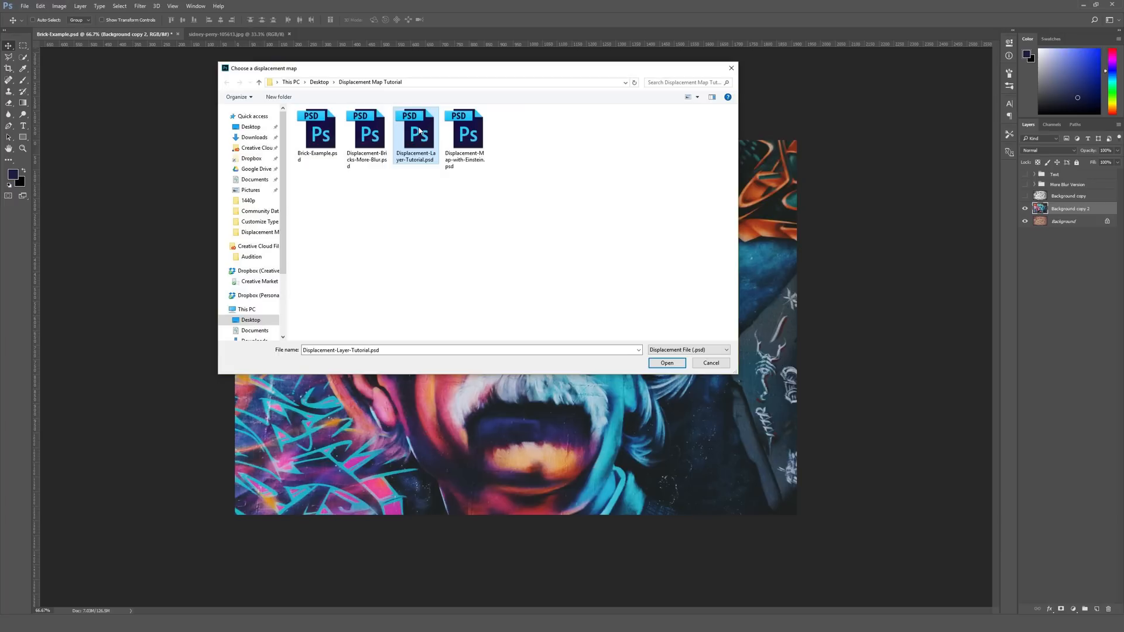
pyautogui.click(667, 363)
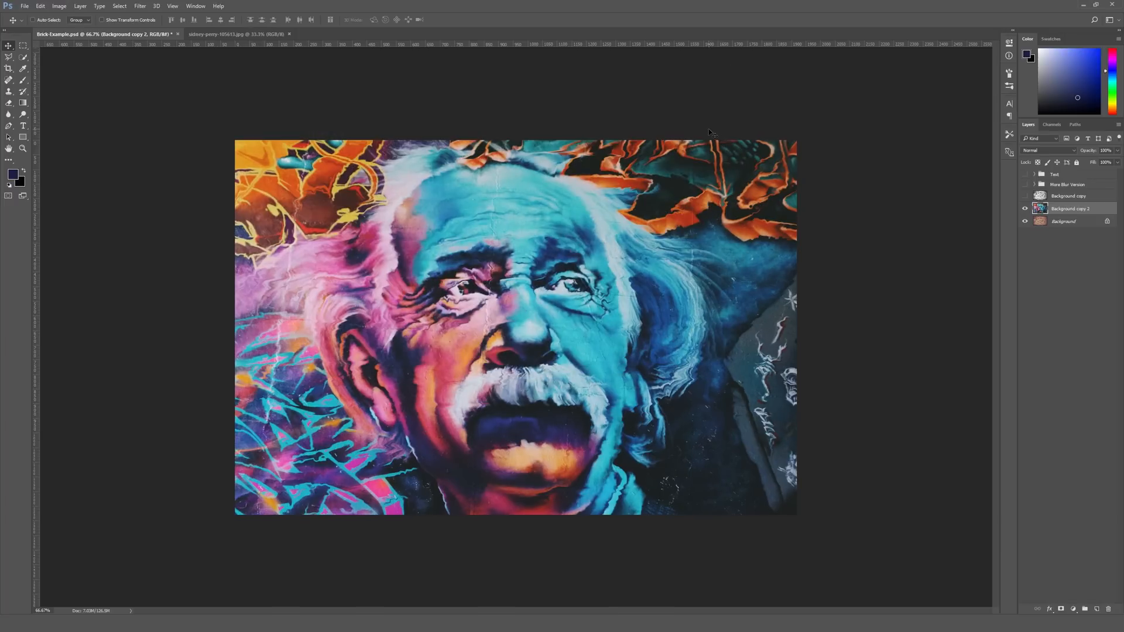
# Examine the displaced mural up close around the face and compare it with the bricks underneath
pyautogui.hotkey('ctrl', '+')
pyautogui.hotkey('ctrl', '+')
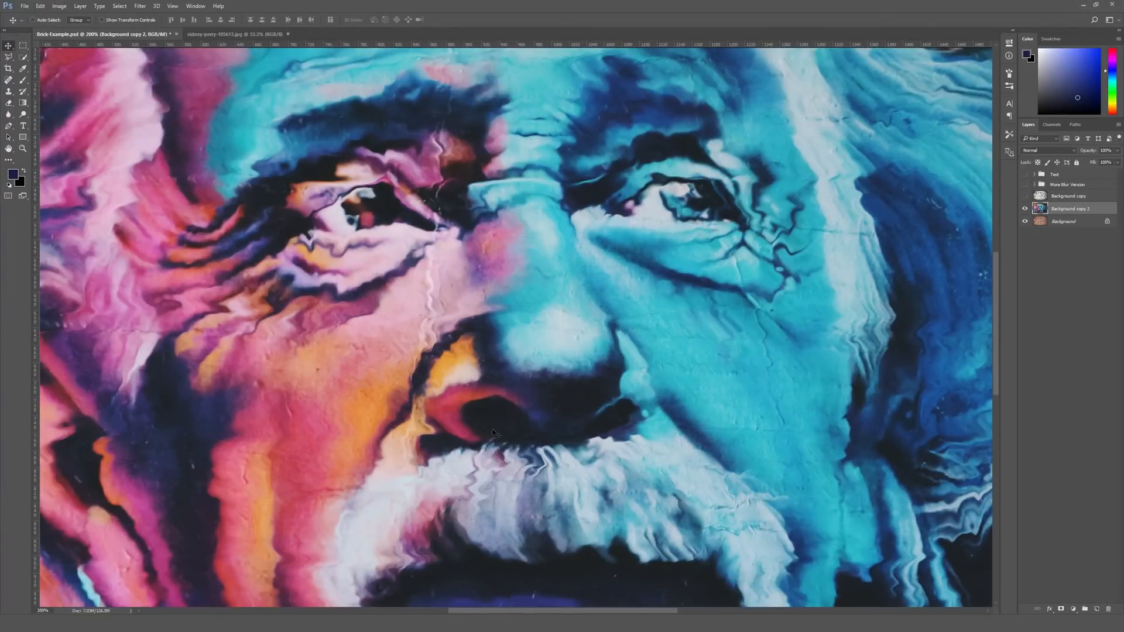
pyautogui.hotkey('ctrl', '-')
pyautogui.hotkey('ctrl', '-')
pyautogui.hotkey('ctrl', '-')
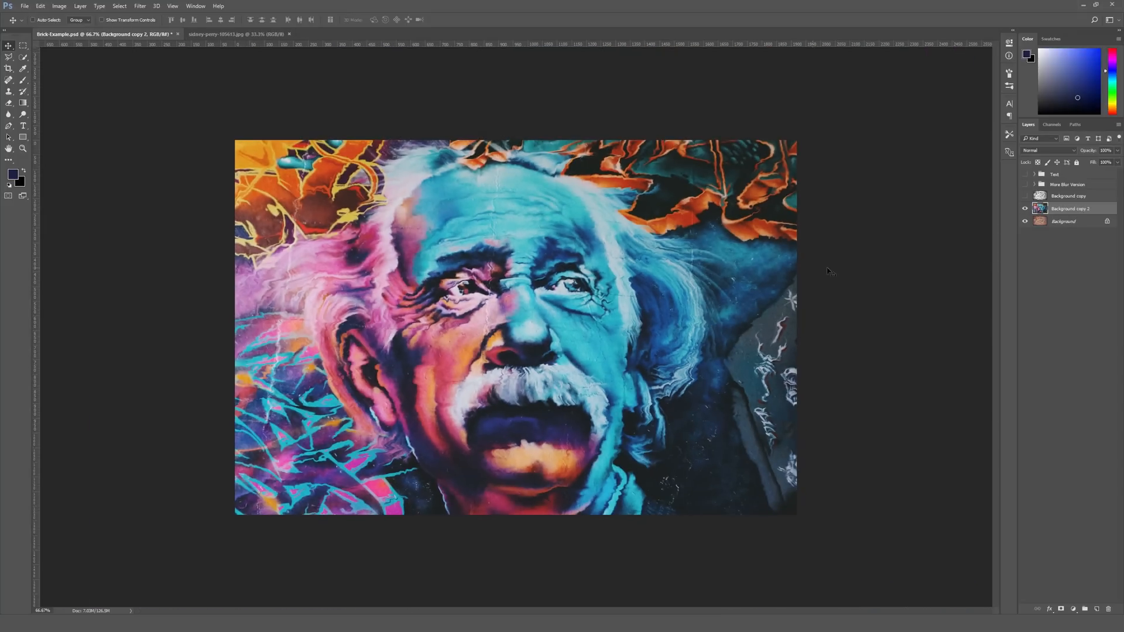
pyautogui.click(1025, 209)
pyautogui.click(1025, 209)
# Try the Overlay, Soft Light and Darker Color blend modes on Background copy 2
pyautogui.click(1049, 153)
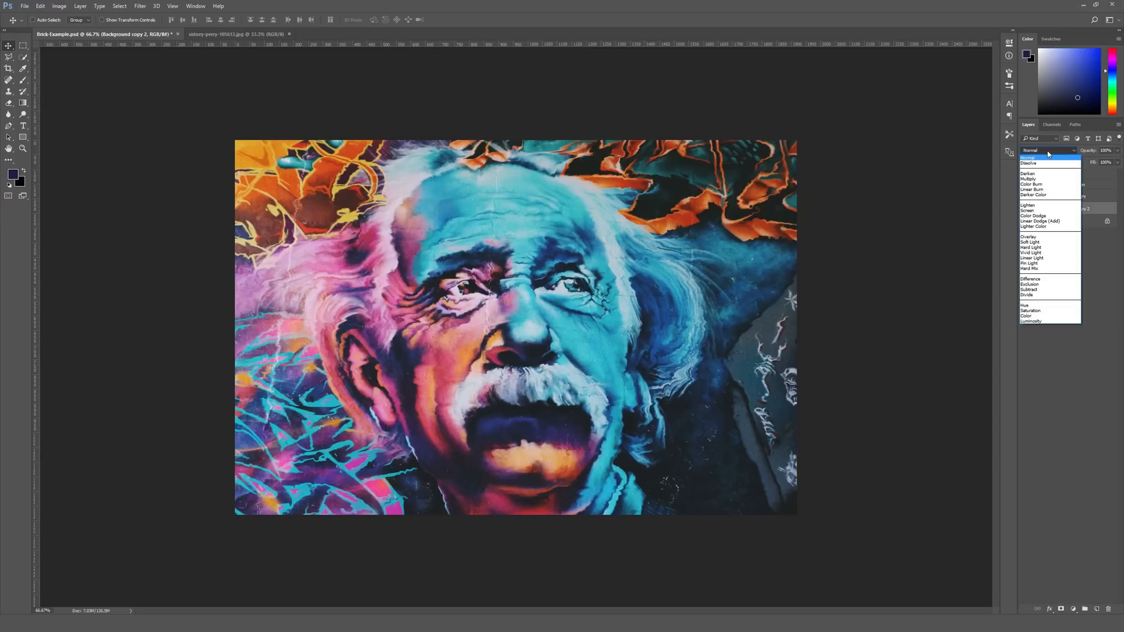
pyautogui.click(1040, 237)
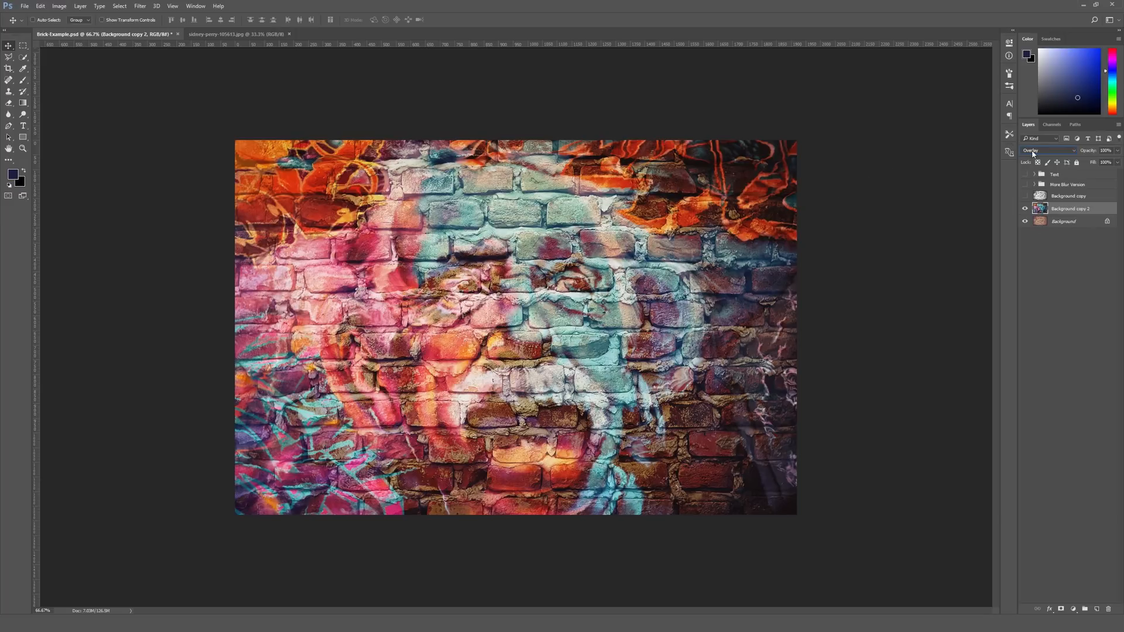
pyautogui.click(1032, 152)
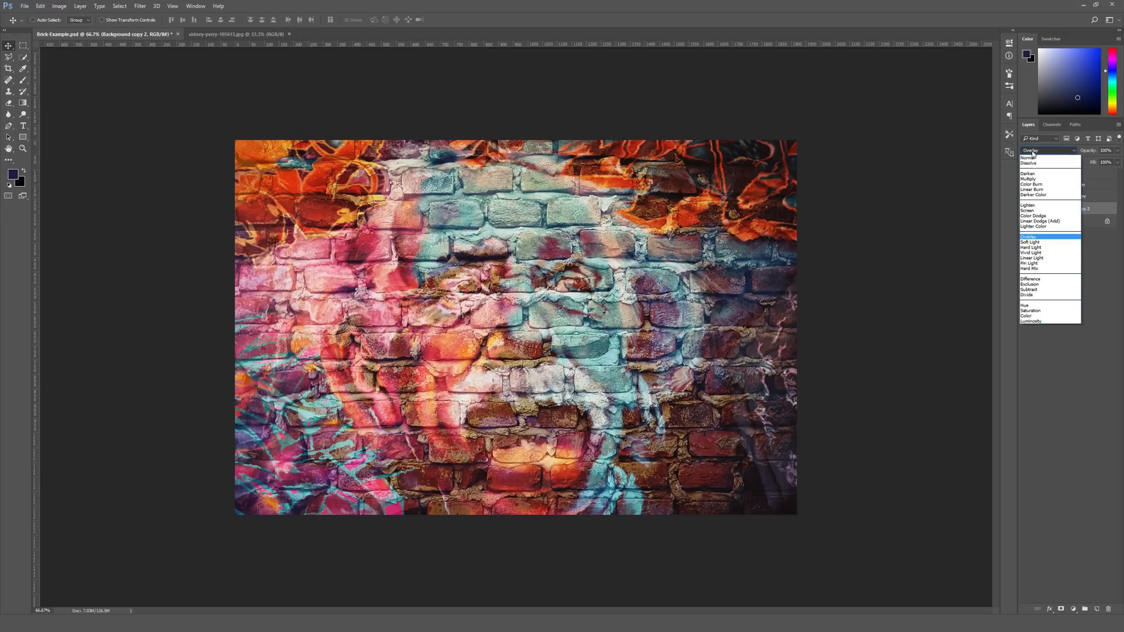
pyautogui.click(1036, 243)
pyautogui.click(1040, 154)
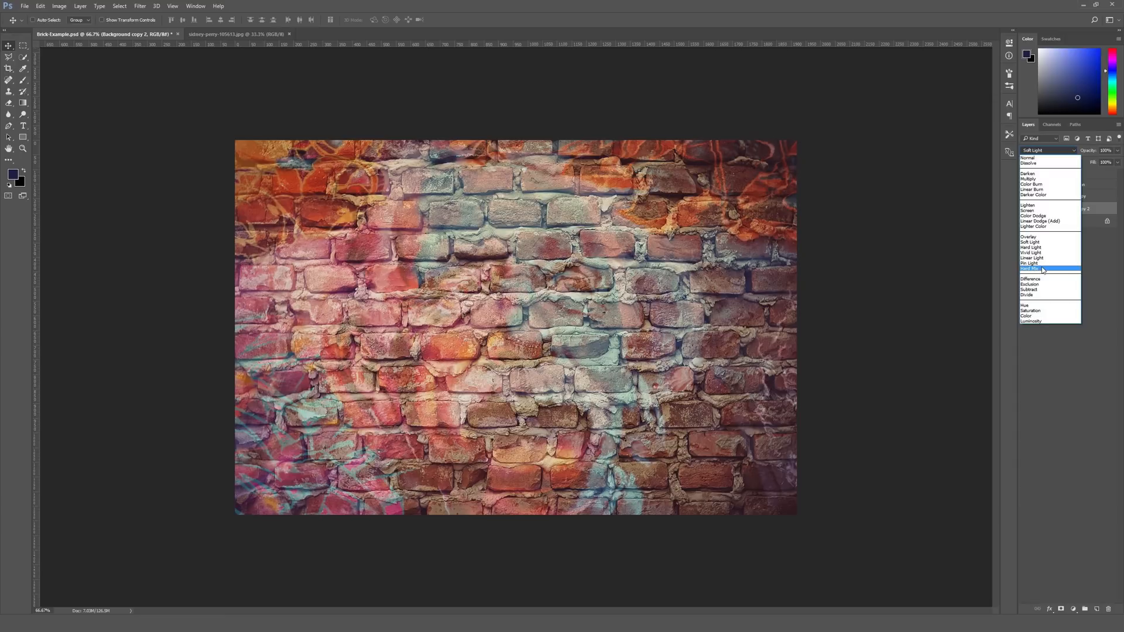
pyautogui.click(1045, 196)
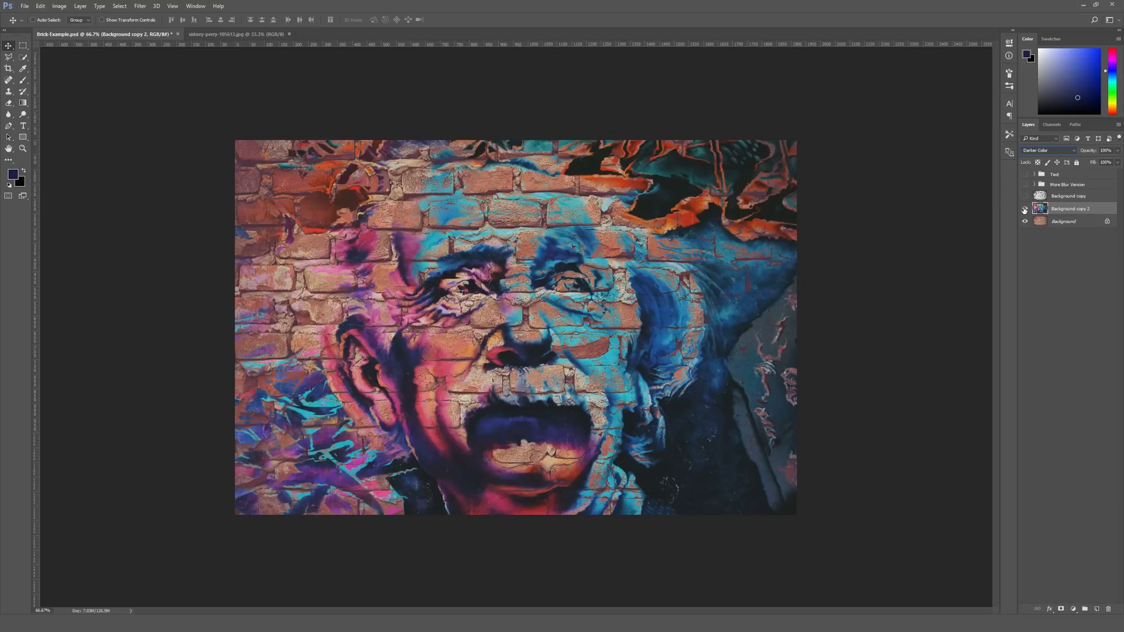
# Compare the mural with the More Blur Version group, and return to Background copy 2 with the group hidden
pyautogui.click(1026, 208)
pyautogui.click(1025, 185)
pyautogui.click(1035, 185)
pyautogui.click(1048, 197)
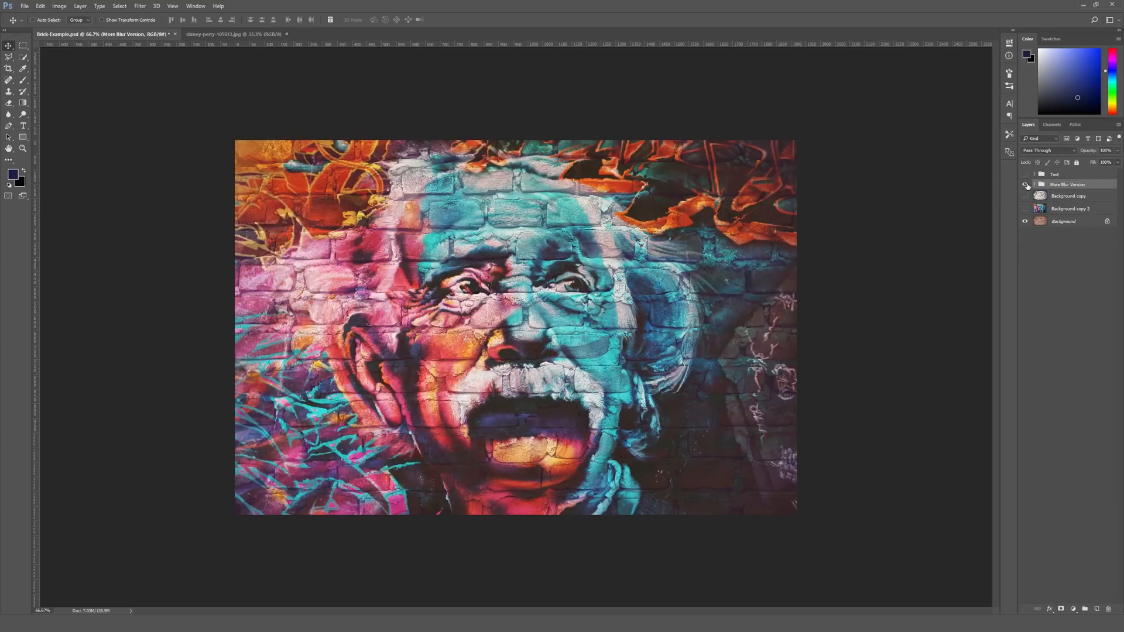
pyautogui.click(1035, 184)
pyautogui.click(1025, 185)
pyautogui.click(1025, 209)
pyautogui.click(1036, 208)
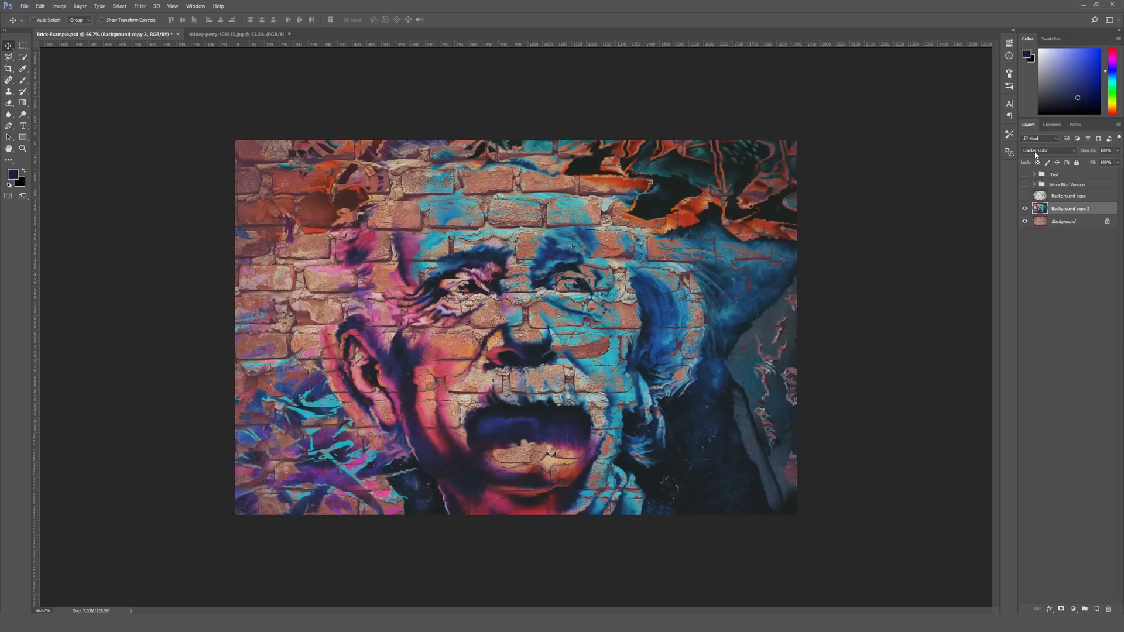
# Cycle Background copy 2 through the blend modes and settle on Hard Light
pyautogui.click(1035, 151)
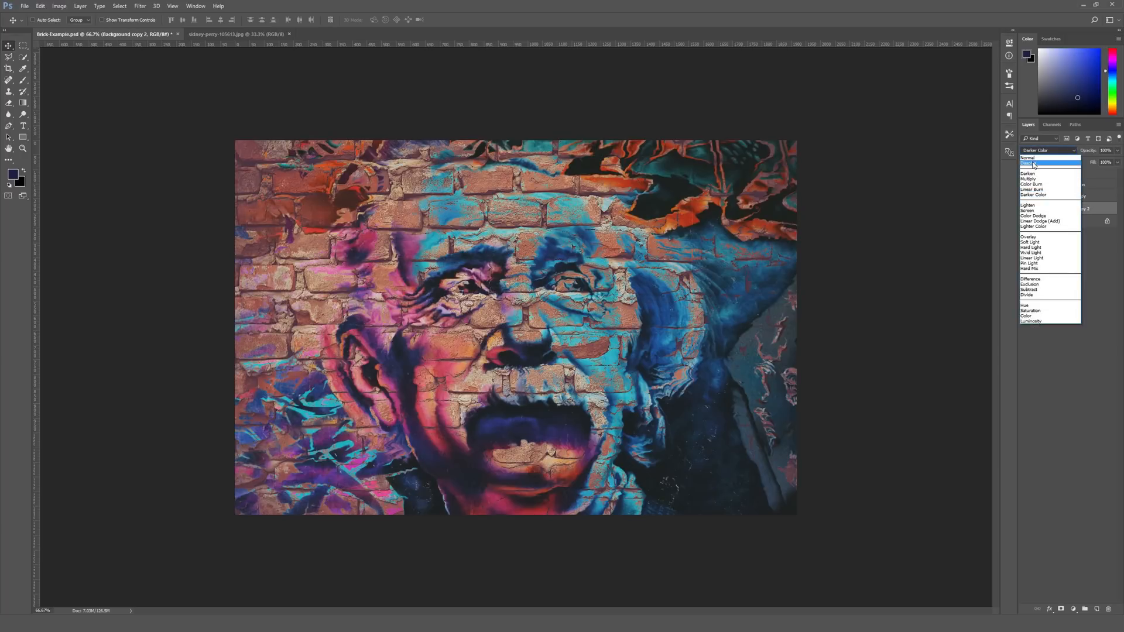
pyautogui.click(1033, 163)
pyautogui.press('Down')
pyautogui.press('Down')
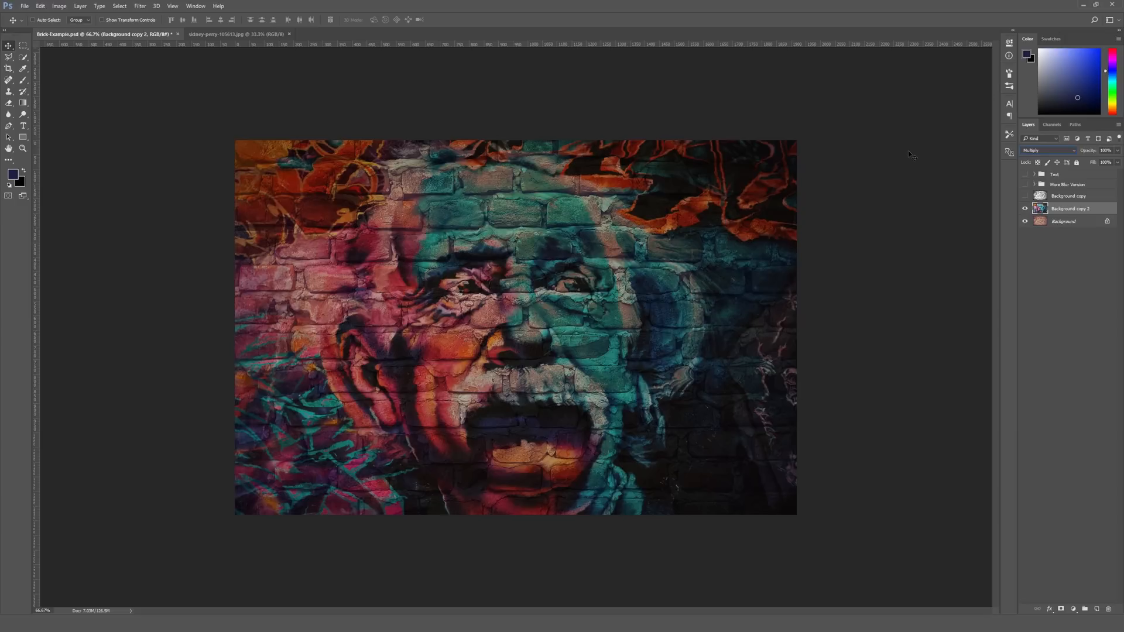
pyautogui.press('Down')
pyautogui.press('Down')
pyautogui.press('Down')
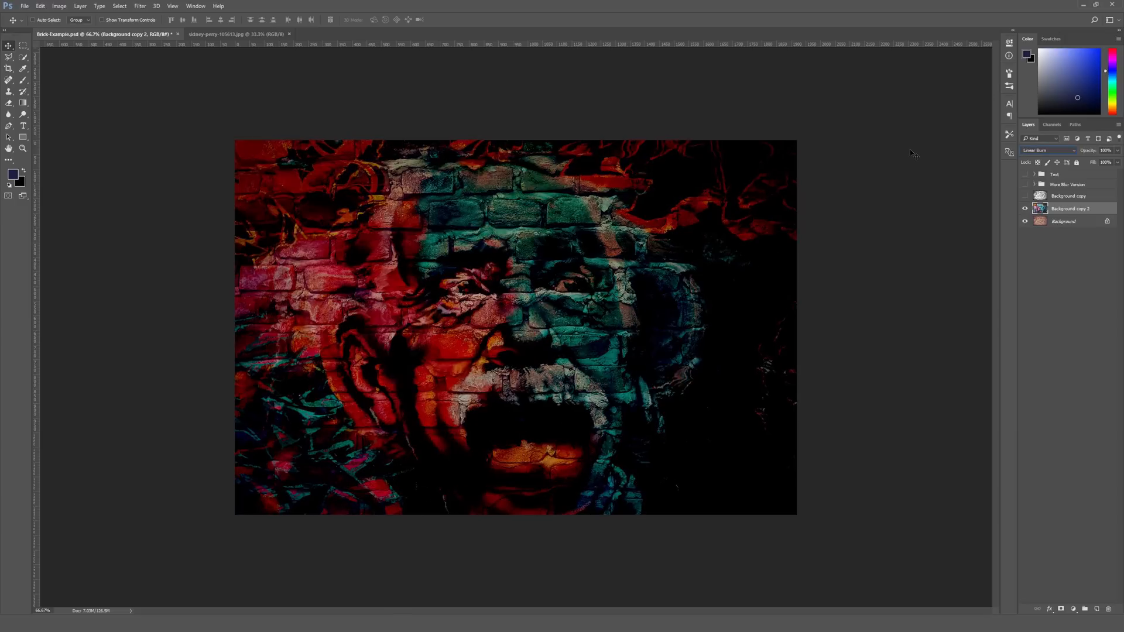
pyautogui.press('Down')
pyautogui.press('Down')
pyautogui.press('Down')
pyautogui.press('Down')
pyautogui.press('Down')
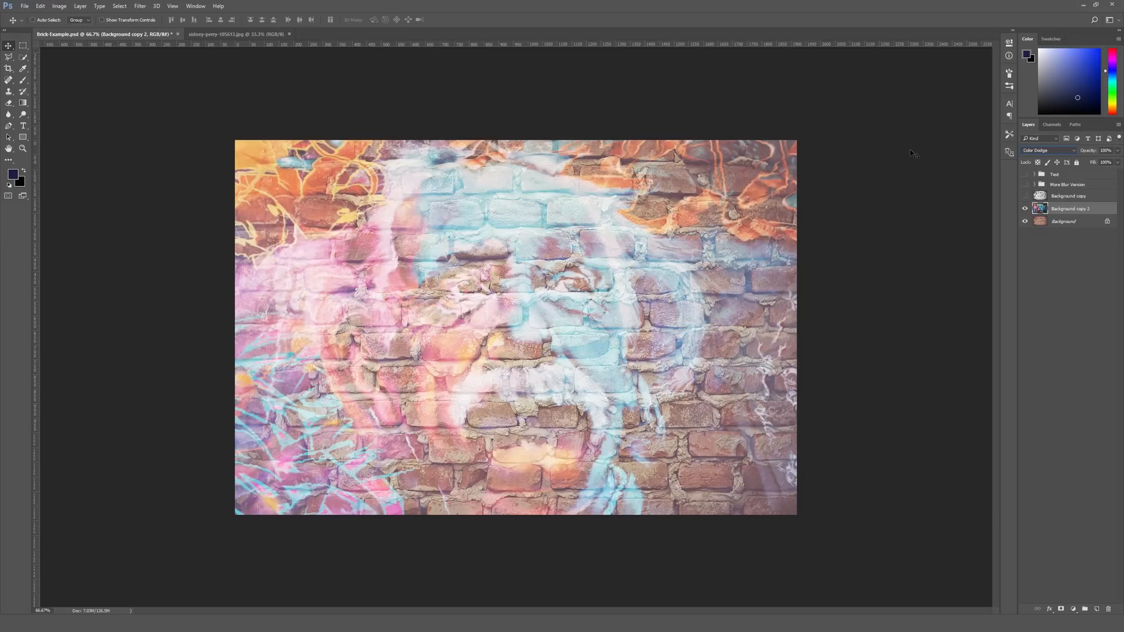
pyautogui.press('Down')
pyautogui.press('Down')
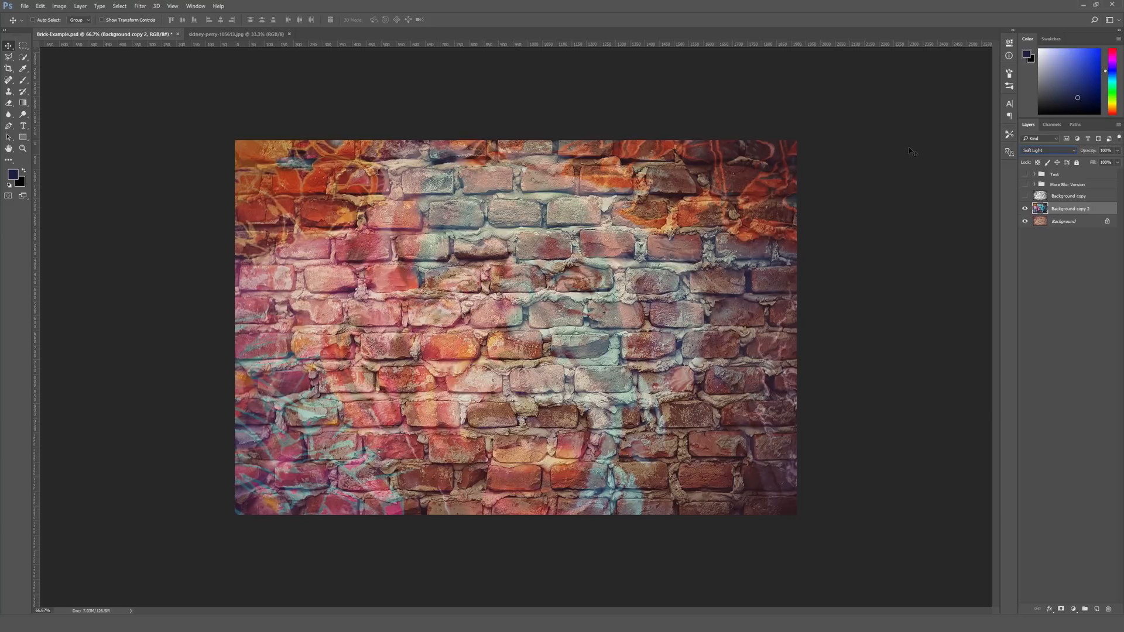
pyautogui.press('Down')
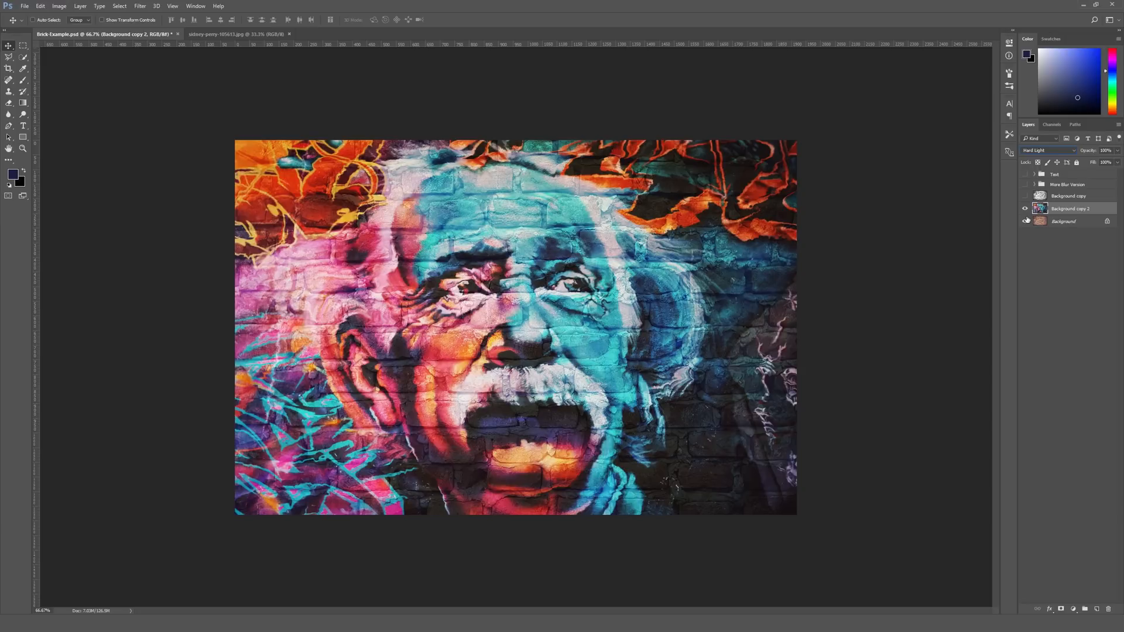
# Show the More Blur Version group instead of Background copy 2 and select the layer mask of its Hard Light layer
pyautogui.hotkey('ctrl', '1')
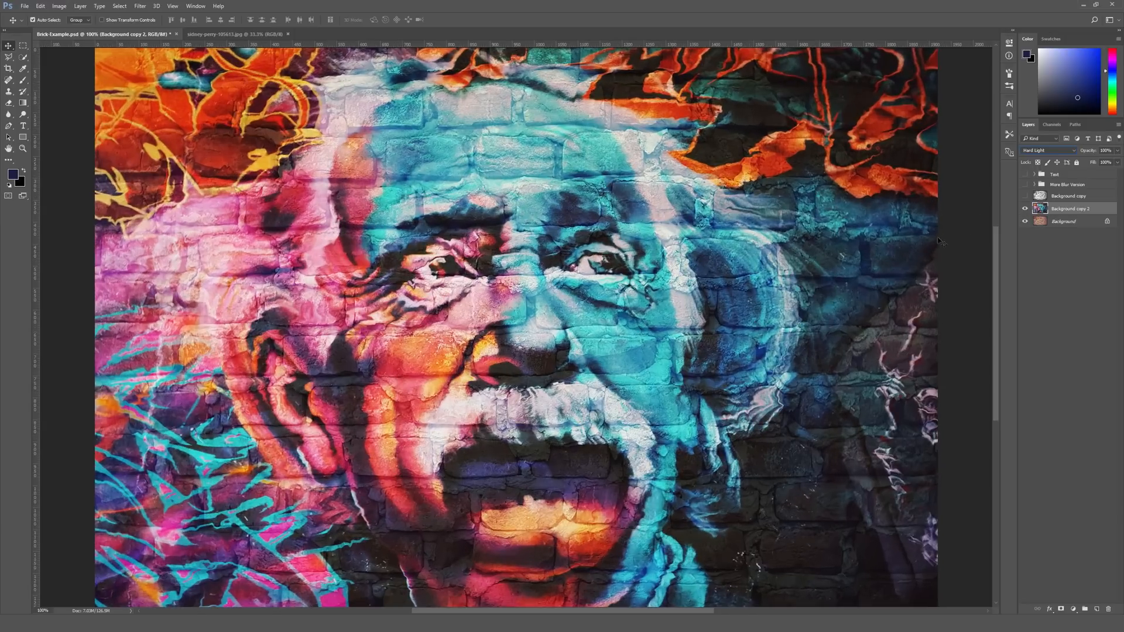
pyautogui.click(1024, 208)
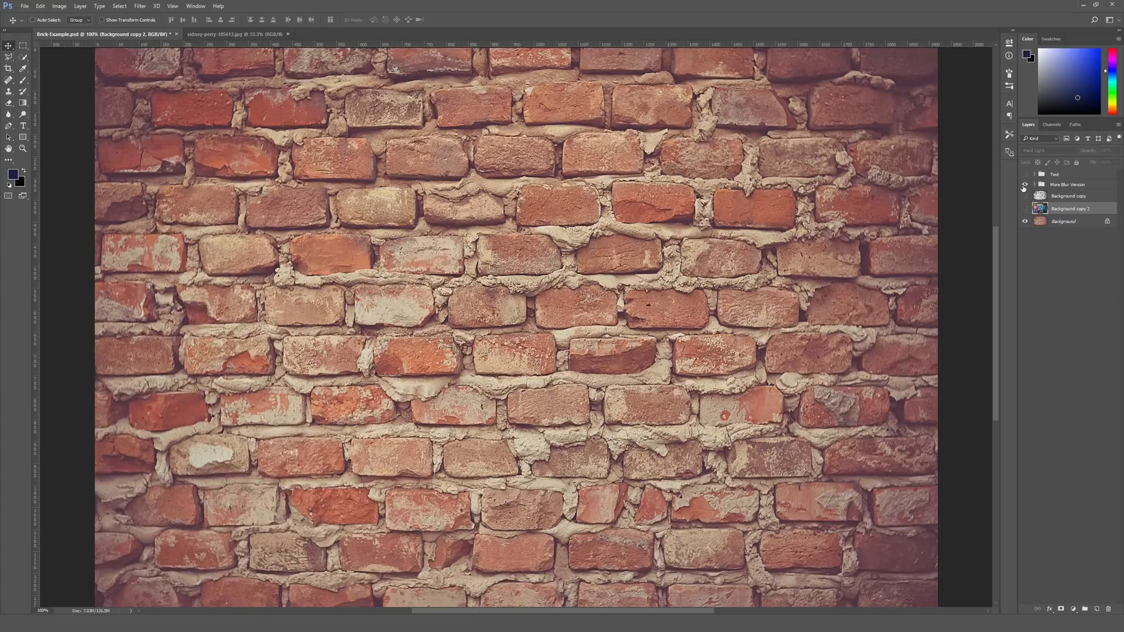
pyautogui.click(1025, 184)
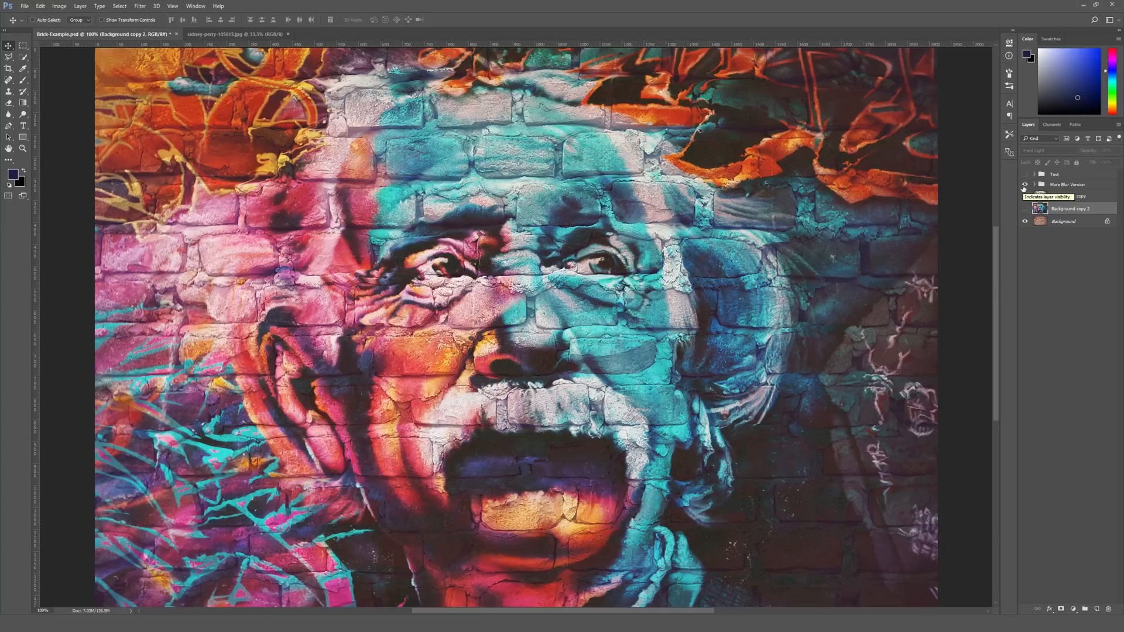
pyautogui.click(1041, 185)
pyautogui.click(1035, 184)
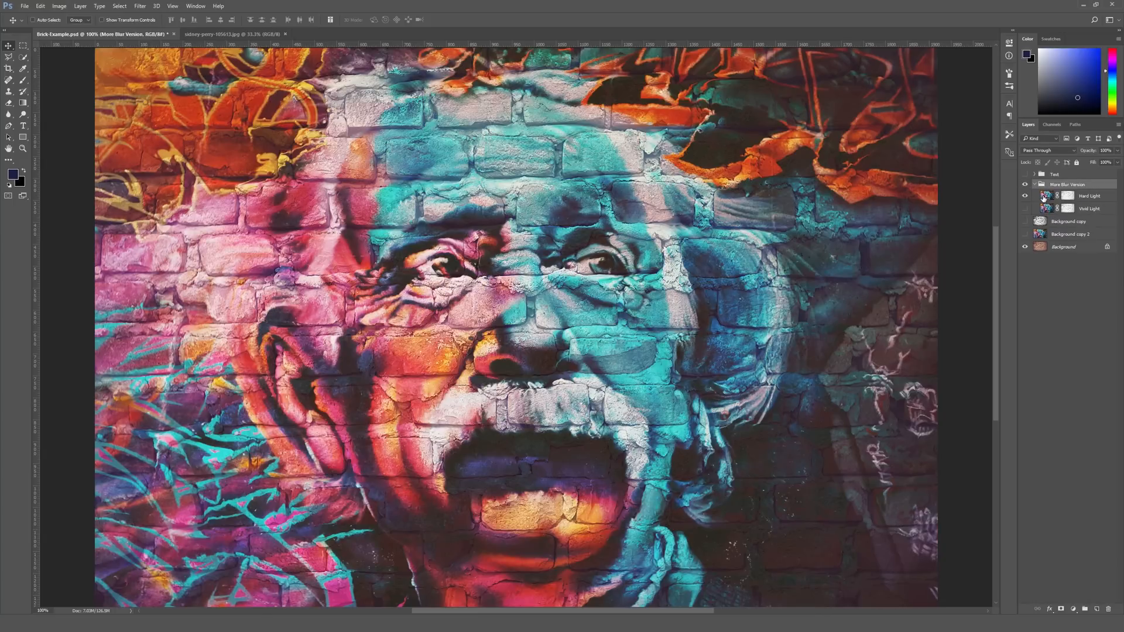
pyautogui.click(1043, 199)
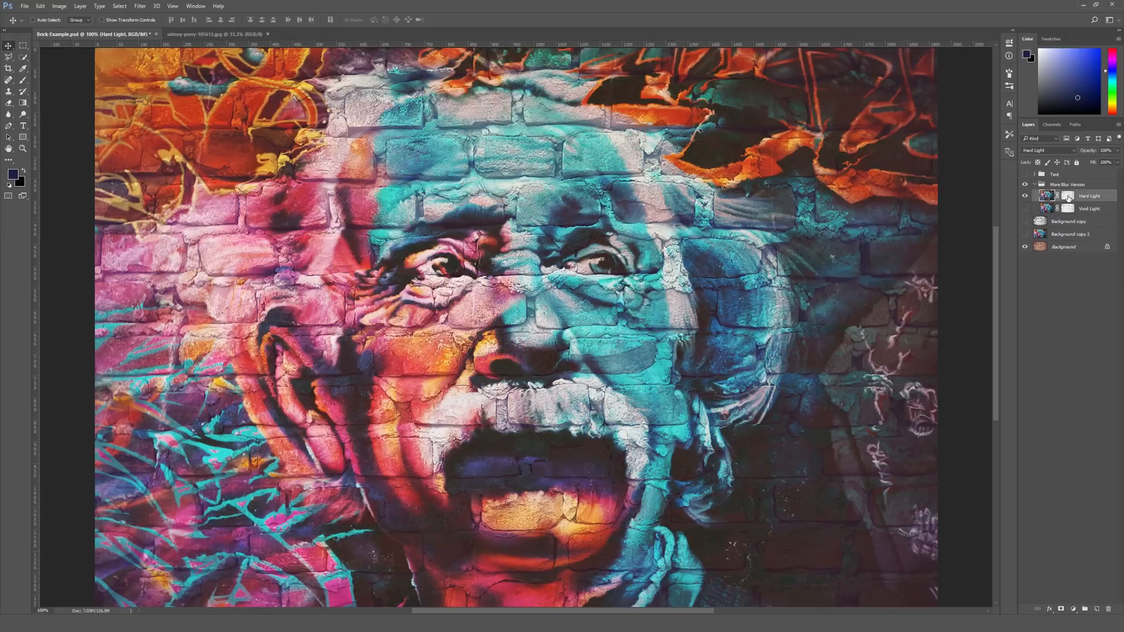
pyautogui.click(1068, 199)
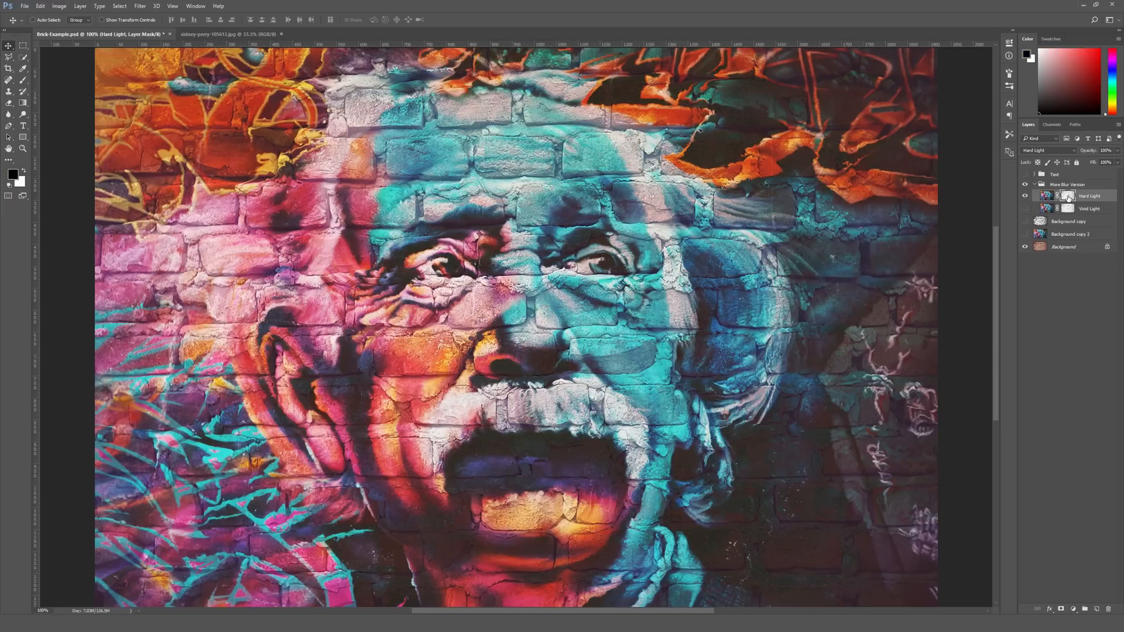
# Compare the mural with and without the Hard Light layer's mask, leave the mask enabled, and collapse the group
pyautogui.keyDown('shift'); pyautogui.click(1068, 198); pyautogui.keyUp('shift')
pyautogui.keyDown('shift'); pyautogui.click(1068, 198); pyautogui.keyUp('shift')
pyautogui.keyDown('shift'); pyautogui.click(1068, 198); pyautogui.keyUp('shift')
pyautogui.keyDown('shift'); pyautogui.click(1068, 199); pyautogui.keyUp('shift')
pyautogui.keyDown('shift'); pyautogui.click(1067, 200); pyautogui.keyUp('shift')
pyautogui.keyDown('shift'); pyautogui.click(1066, 201); pyautogui.keyUp('shift')
pyautogui.keyDown('shift'); pyautogui.click(1066, 201); pyautogui.keyUp('shift')
pyautogui.keyDown('shift'); pyautogui.click(1065, 201); pyautogui.keyUp('shift')
pyautogui.keyDown('shift'); pyautogui.click(1068, 199); pyautogui.keyUp('shift')
pyautogui.keyDown('shift'); pyautogui.click(1068, 199); pyautogui.keyUp('shift')
pyautogui.click(1034, 185)
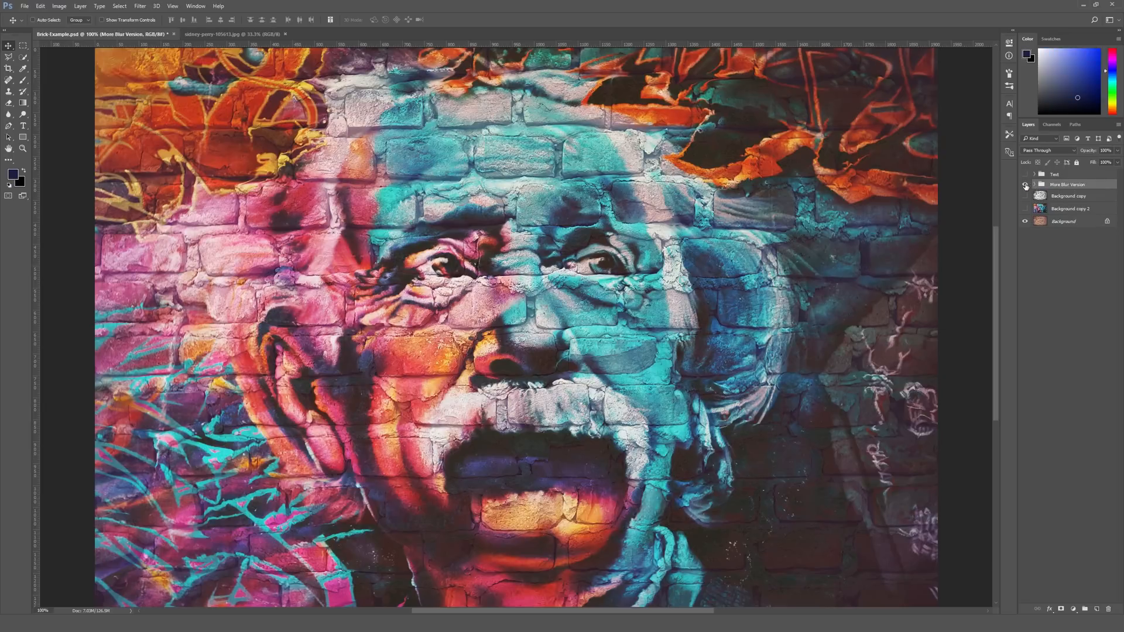
# Compare Background copy 2, Background copy and the More Blur Version group against the bare brick wall, leaving all three hidden
pyautogui.click(1025, 185)
pyautogui.click(1024, 209)
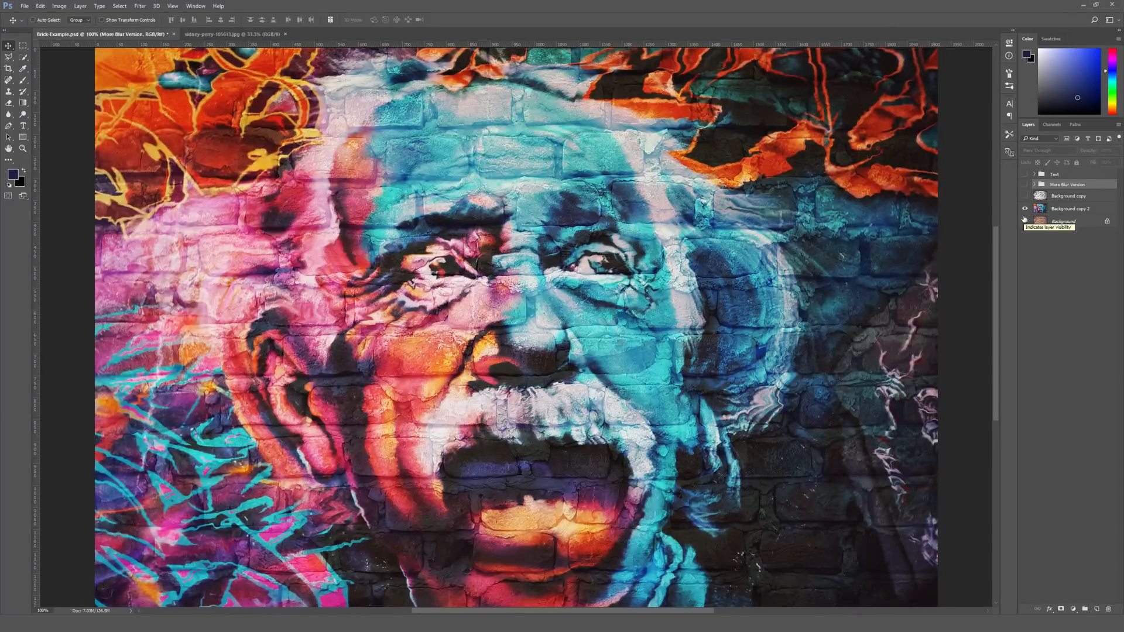
pyautogui.click(1026, 208)
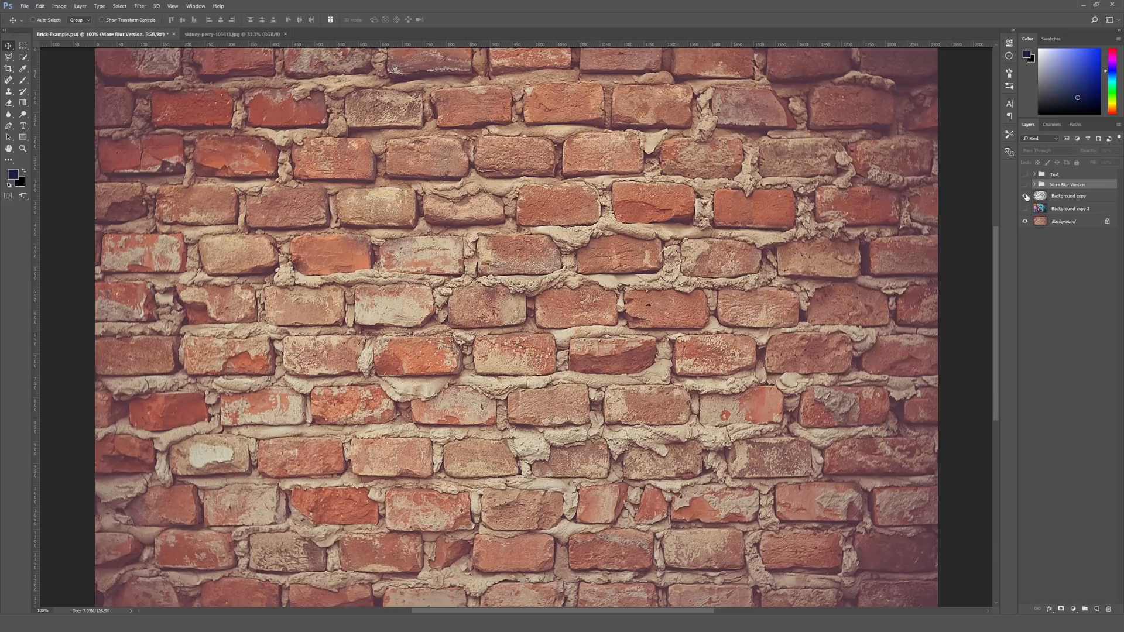
pyautogui.click(1025, 196)
pyautogui.click(1040, 196)
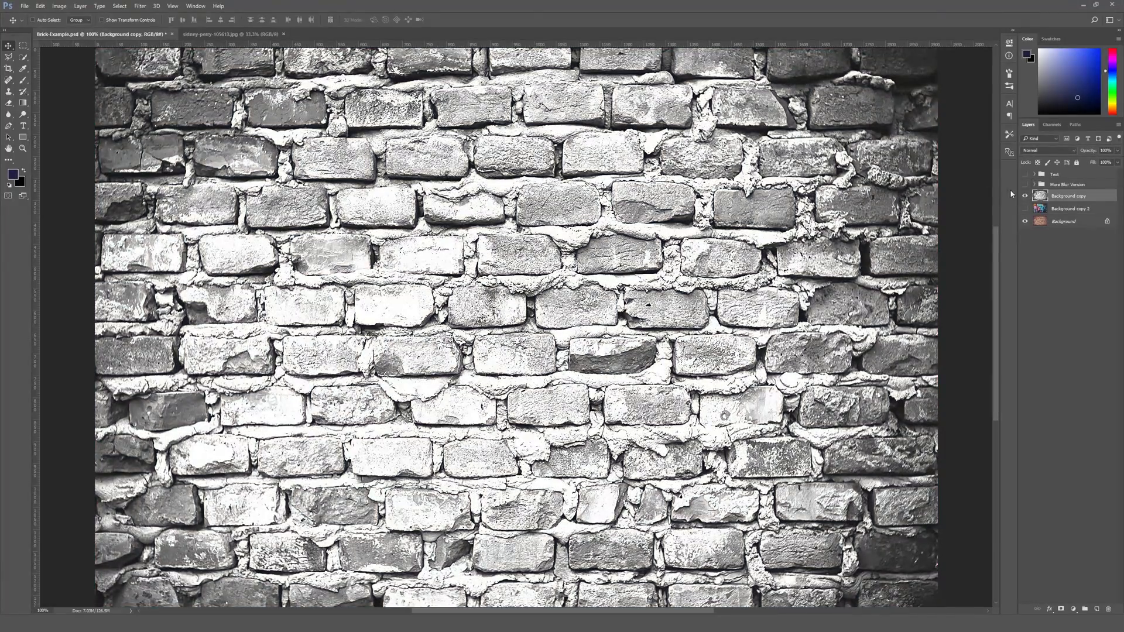
pyautogui.click(1026, 196)
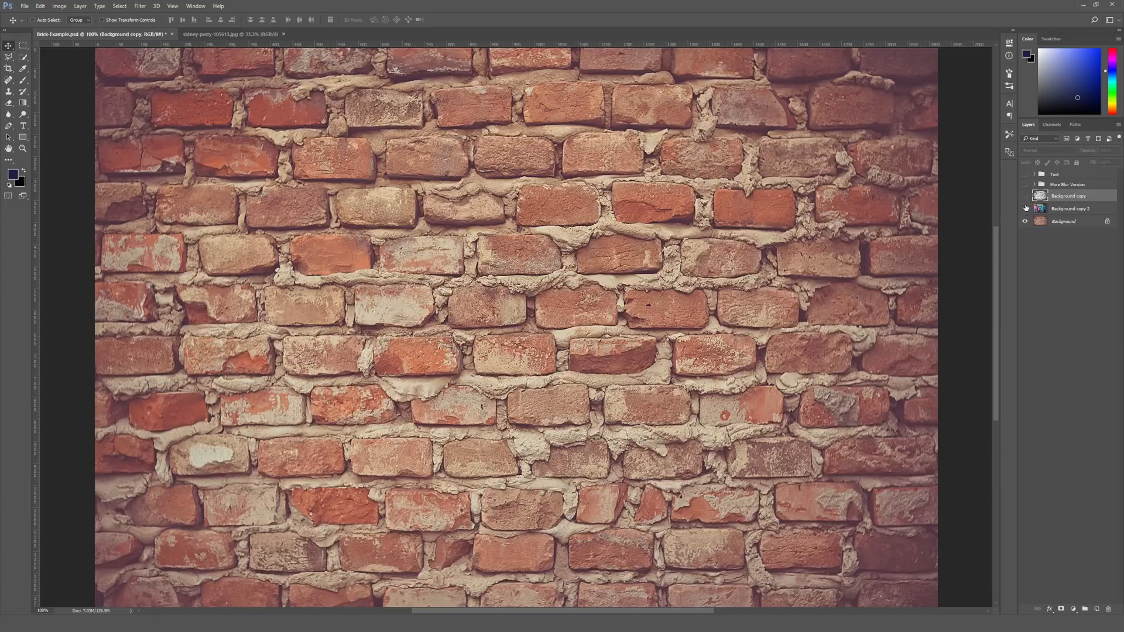
pyautogui.click(1025, 208)
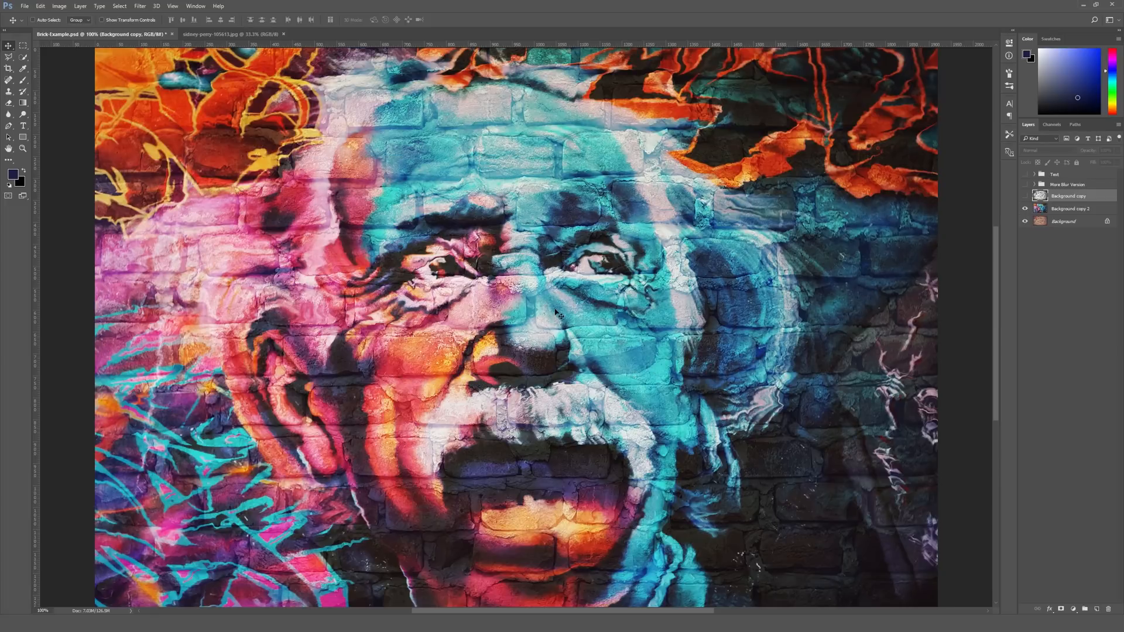
pyautogui.click(1025, 208)
pyautogui.click(1026, 184)
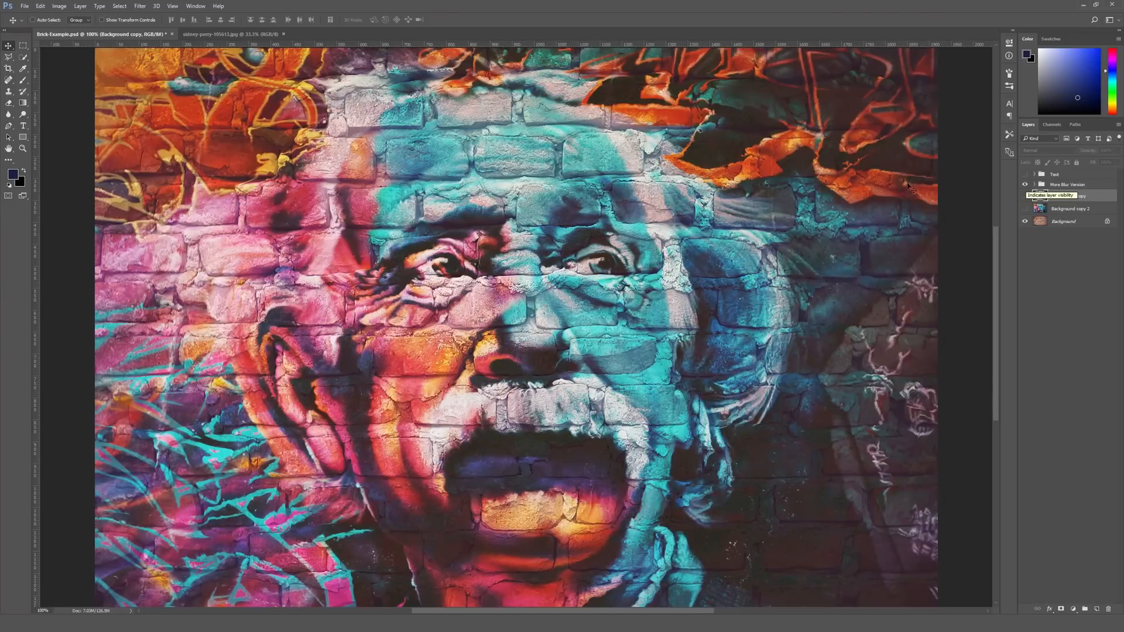
pyautogui.click(1023, 184)
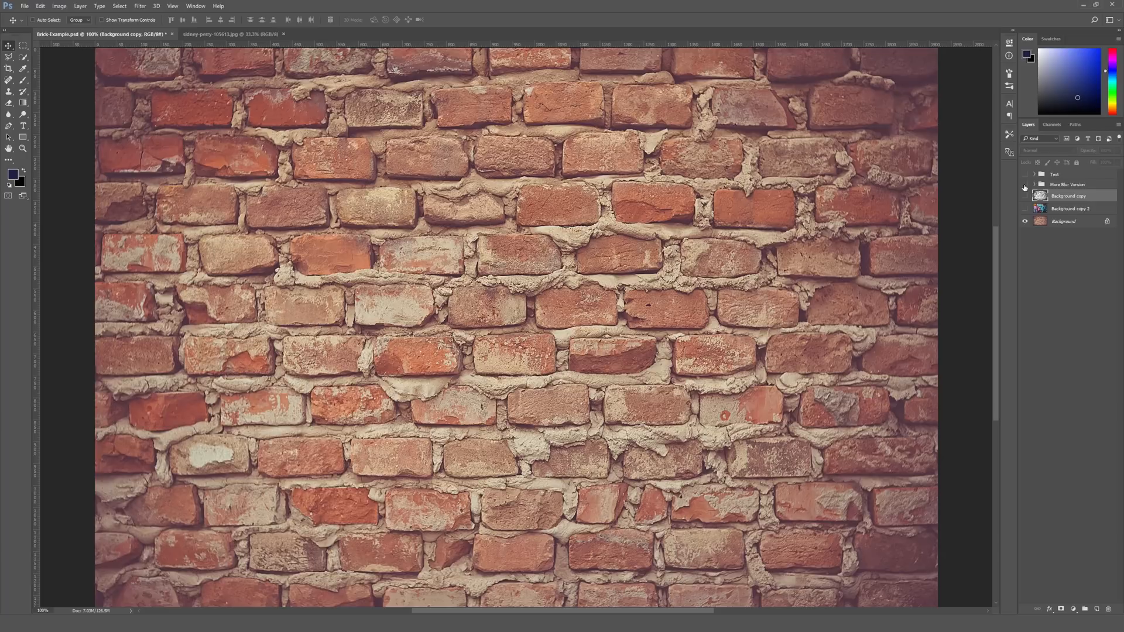
# Duplicate the brick wall Background layer and desaturate the duplicate
pyautogui.click(1038, 226)
pyautogui.hotkey('ctrl', '-')
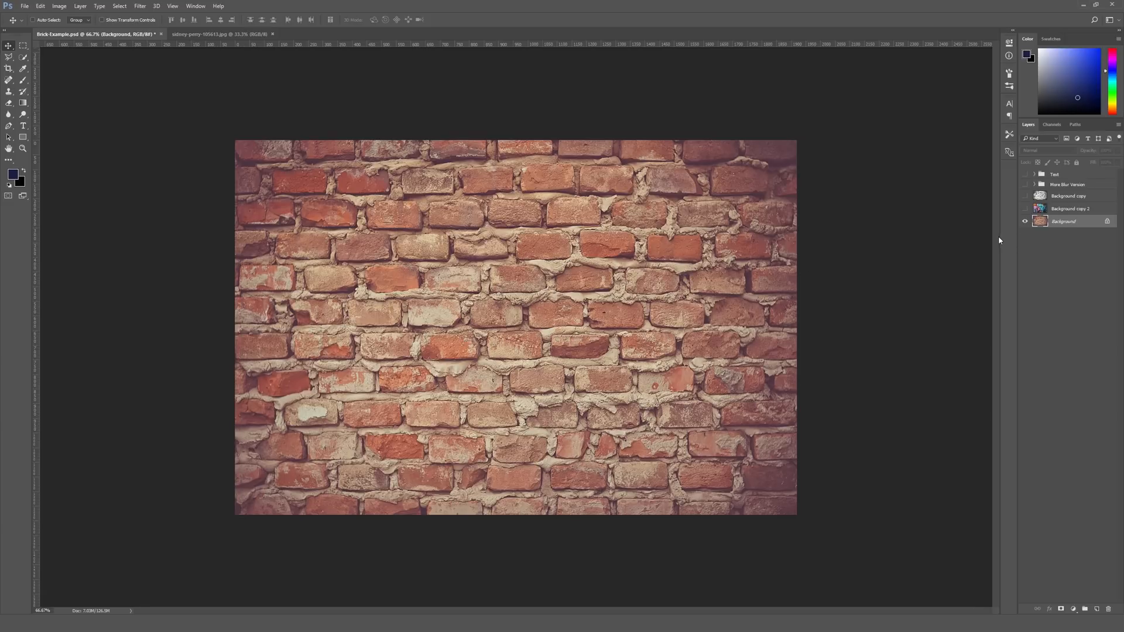
pyautogui.press('ctrl')
pyautogui.hotkey('ctrl', 'j')
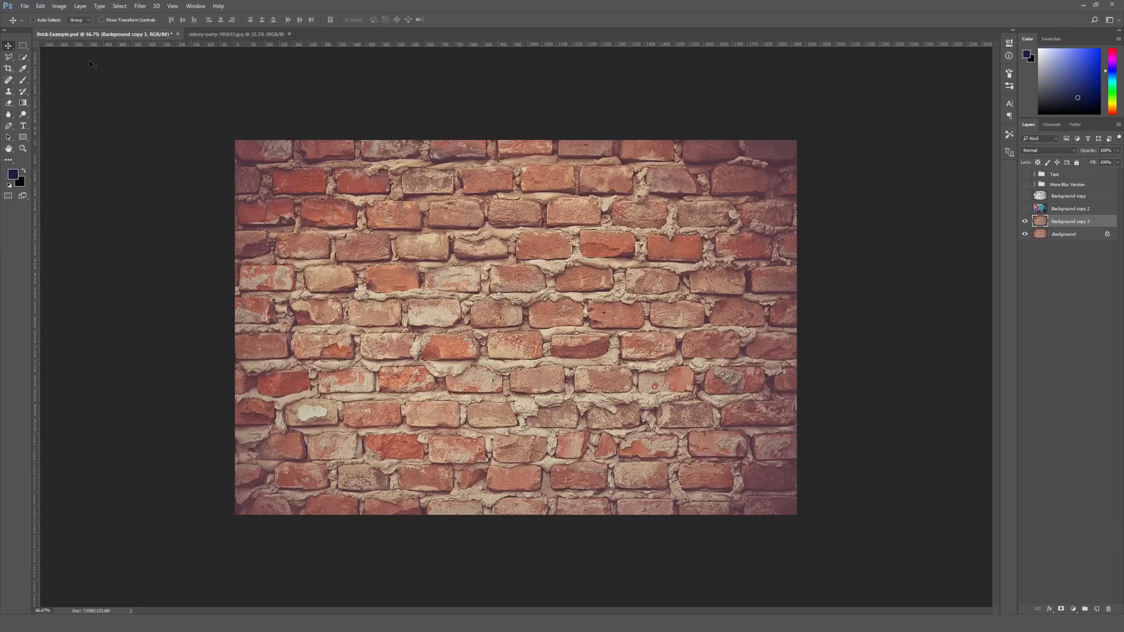
pyautogui.click(65, 6)
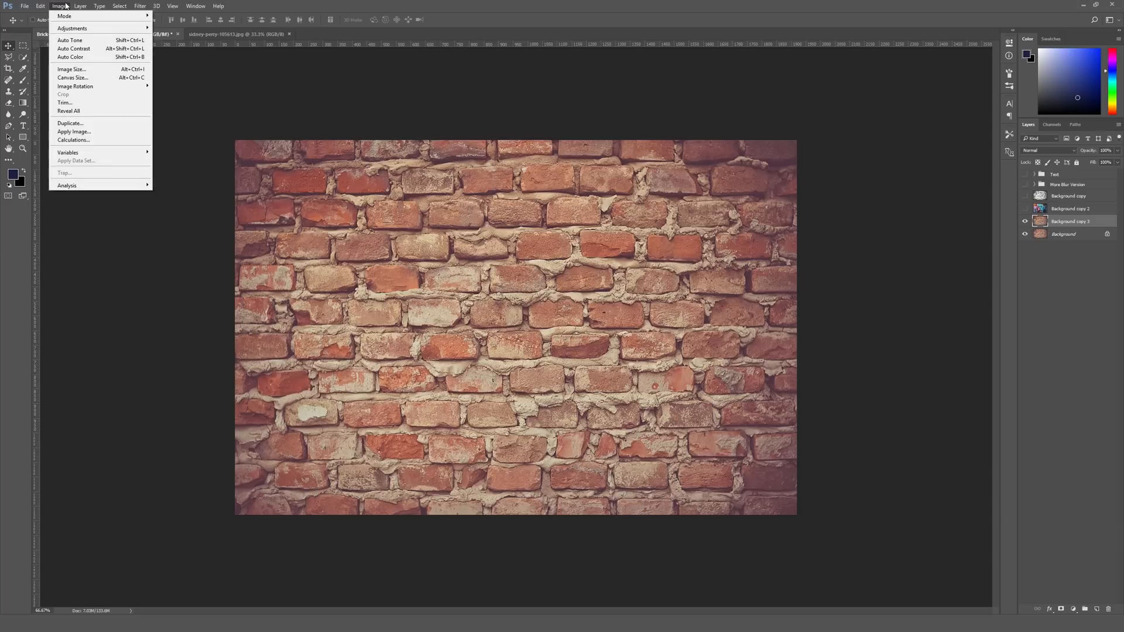
pyautogui.moveTo(75, 30)
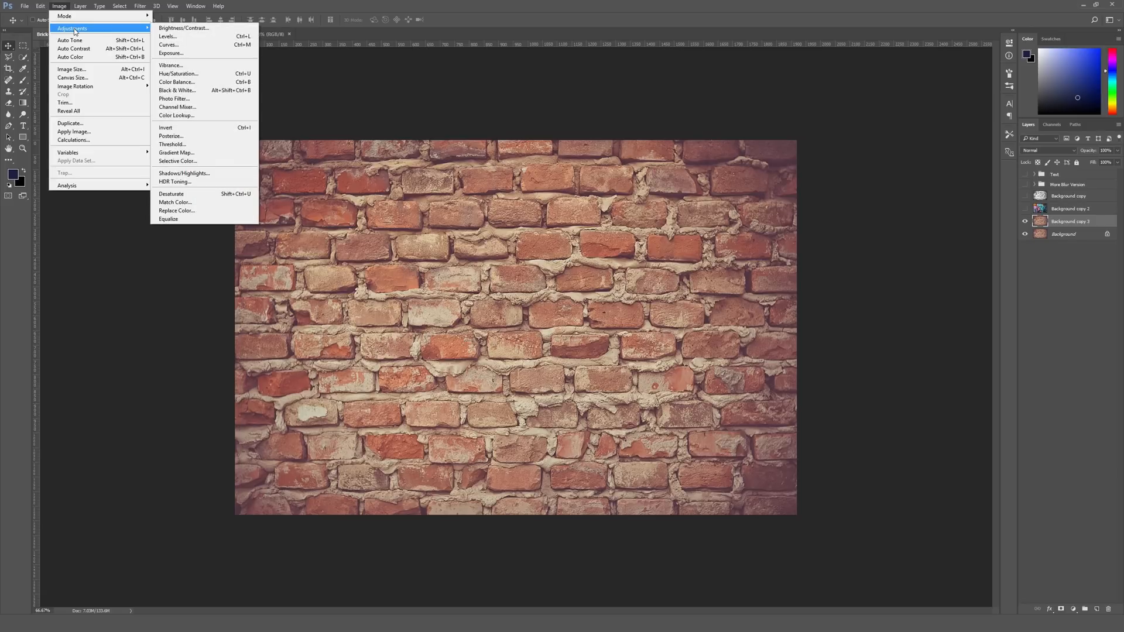
pyautogui.click(201, 199)
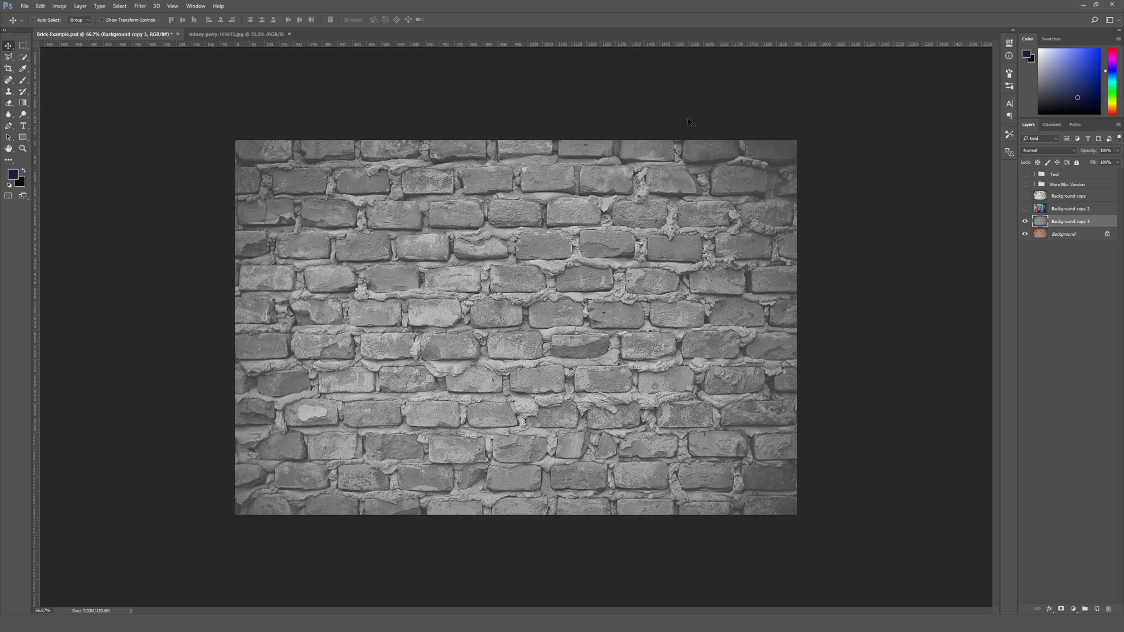
# Increase the contrast of the desaturated bricks with Levels, setting the input midtones to 0.54 and the white point to 154
pyautogui.hotkey('ctrl', 'l')
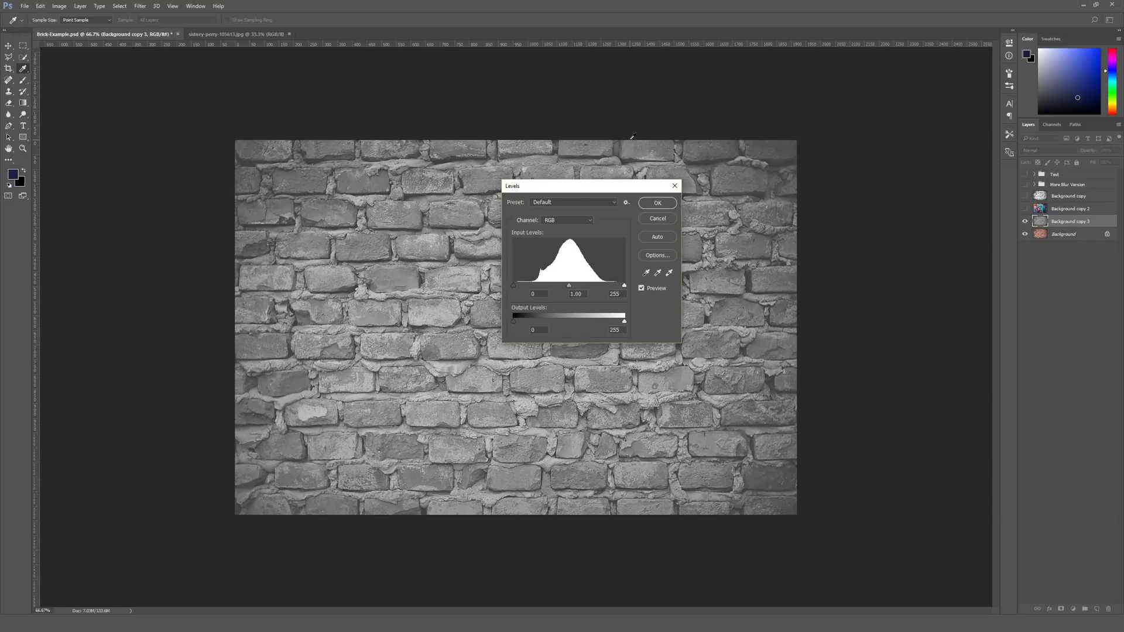
pyautogui.moveTo(610, 190)
pyautogui.mouseDown()
pyautogui.moveTo(609, 178)
pyautogui.moveTo(596, 186)
pyautogui.moveTo(599, 172)
pyautogui.mouseUp()
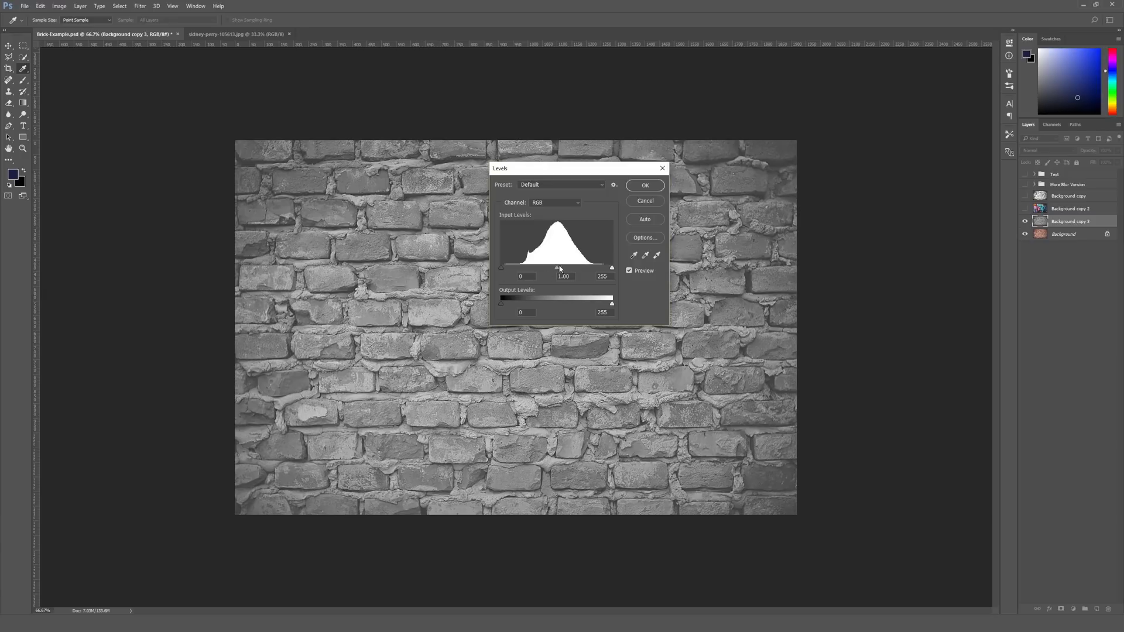
pyautogui.moveTo(557, 270); pyautogui.dragTo(574, 270)
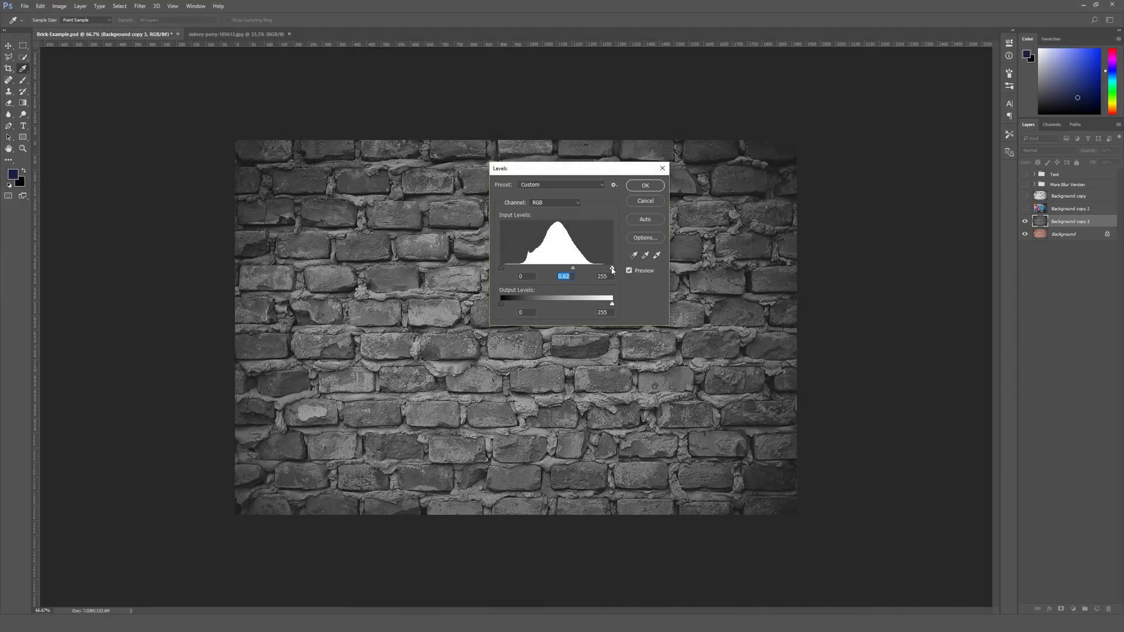
pyautogui.moveTo(613, 270); pyautogui.dragTo(572, 272)
pyautogui.press('Tab')
pyautogui.moveTo(570, 268); pyautogui.dragTo(549, 271)
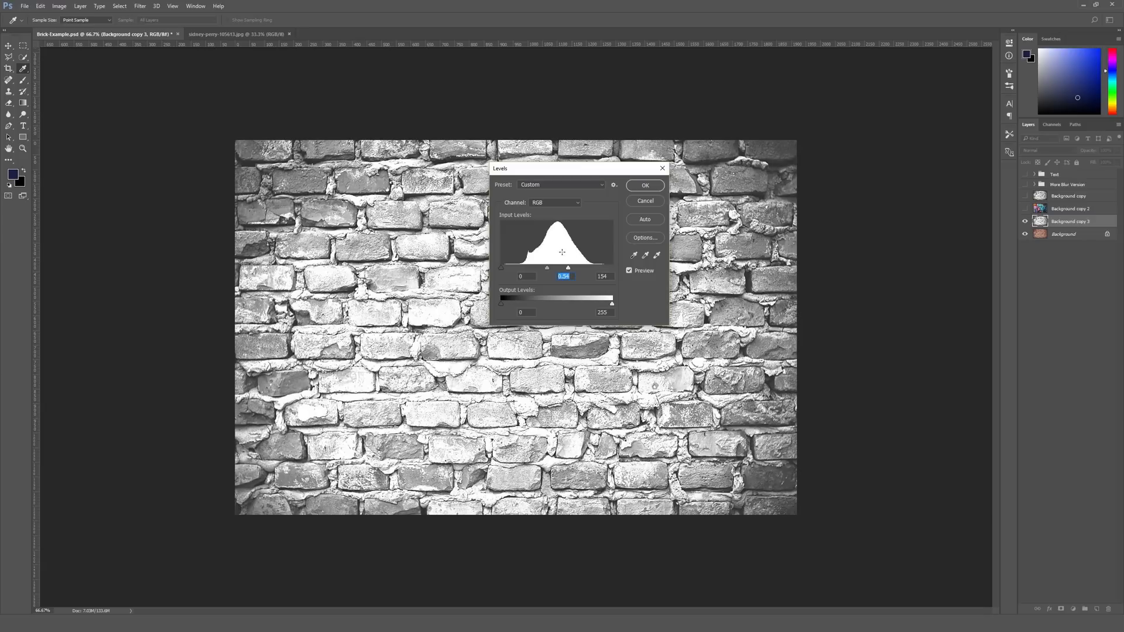
# Compare the bricks with and without the Levels preview, and apply the adjustment
pyautogui.moveTo(586, 168); pyautogui.dragTo(890, 134)
pyautogui.click(934, 236)
pyautogui.click(934, 235)
pyautogui.click(934, 236)
pyautogui.click(934, 236)
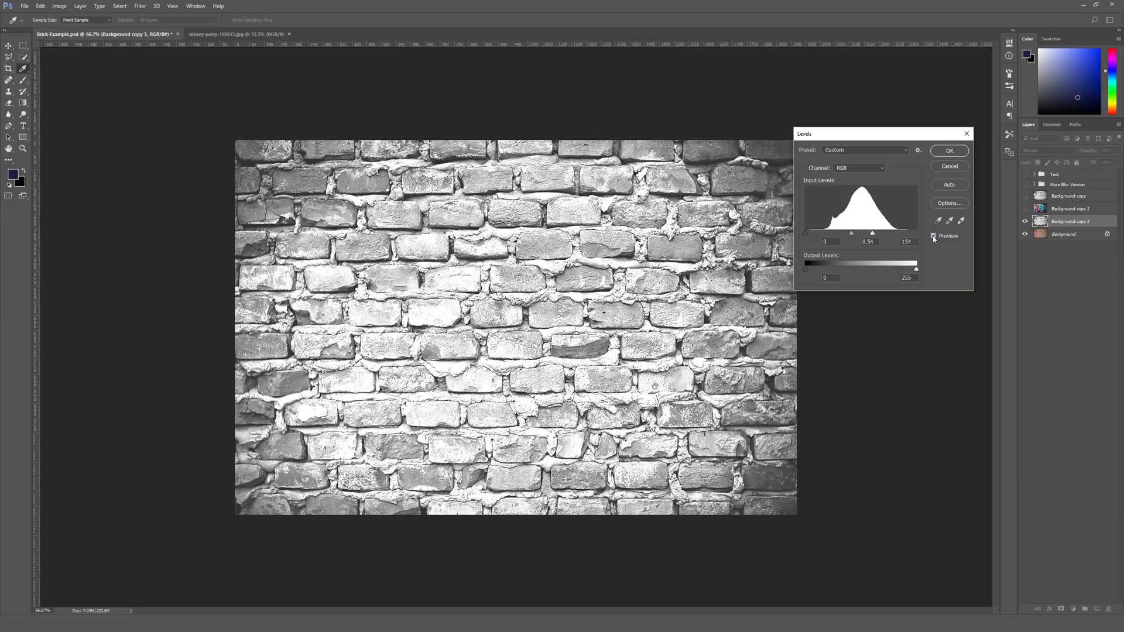
pyautogui.moveTo(882, 138); pyautogui.dragTo(483, 184)
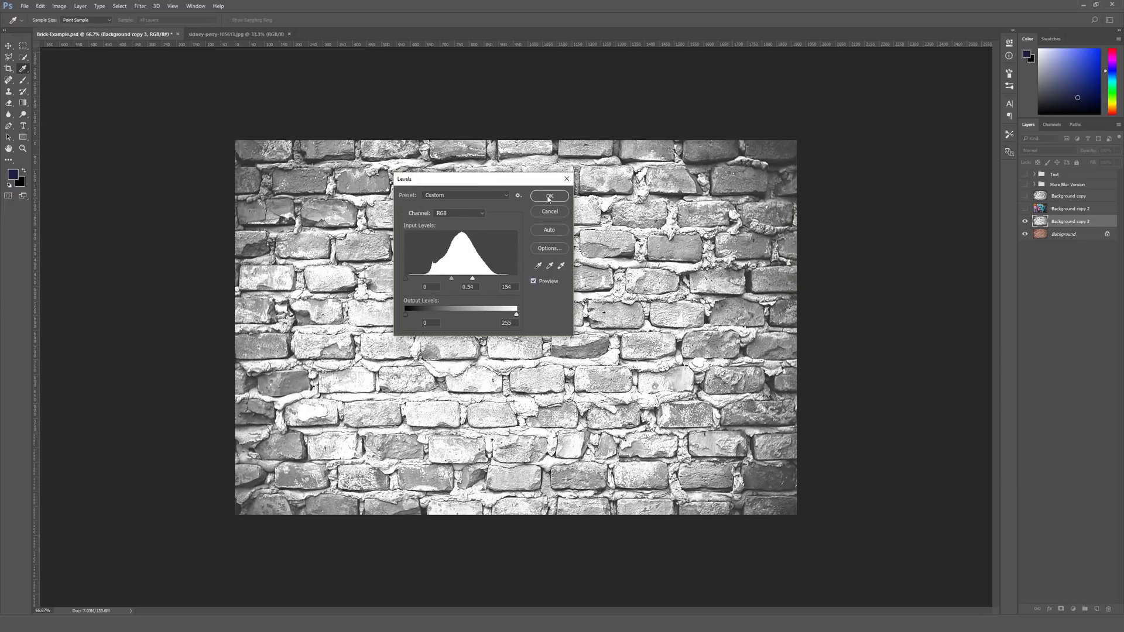
pyautogui.moveTo(537, 181); pyautogui.dragTo(566, 199)
pyautogui.click(569, 213)
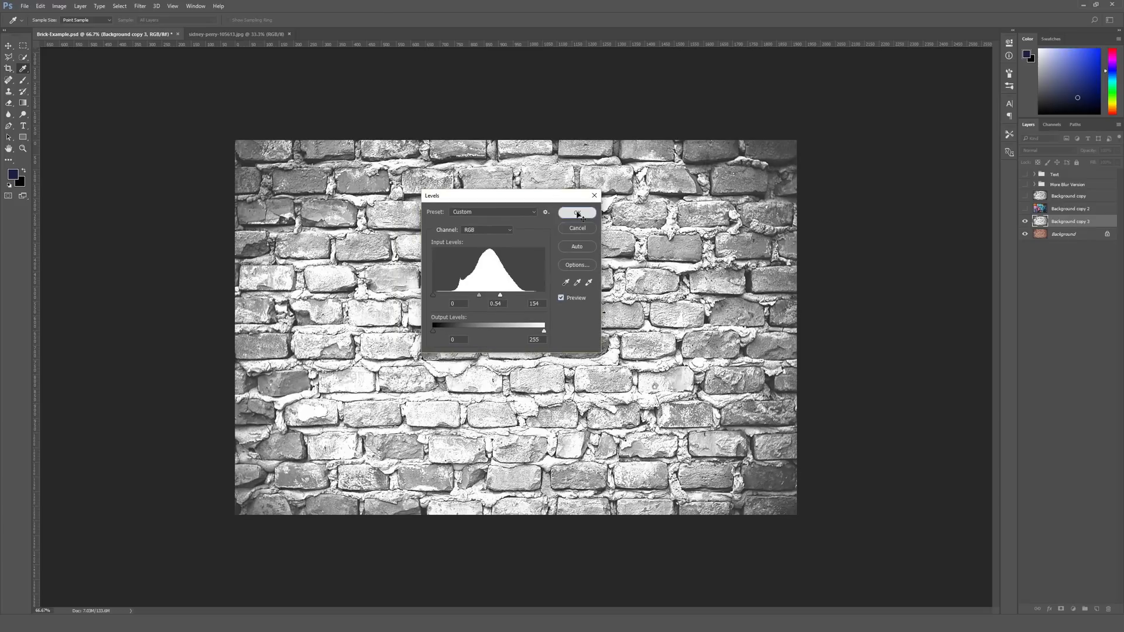
# Compare the Red, Green and Blue channels of the bricks and load the Red channel as a selection
pyautogui.click(1051, 126)
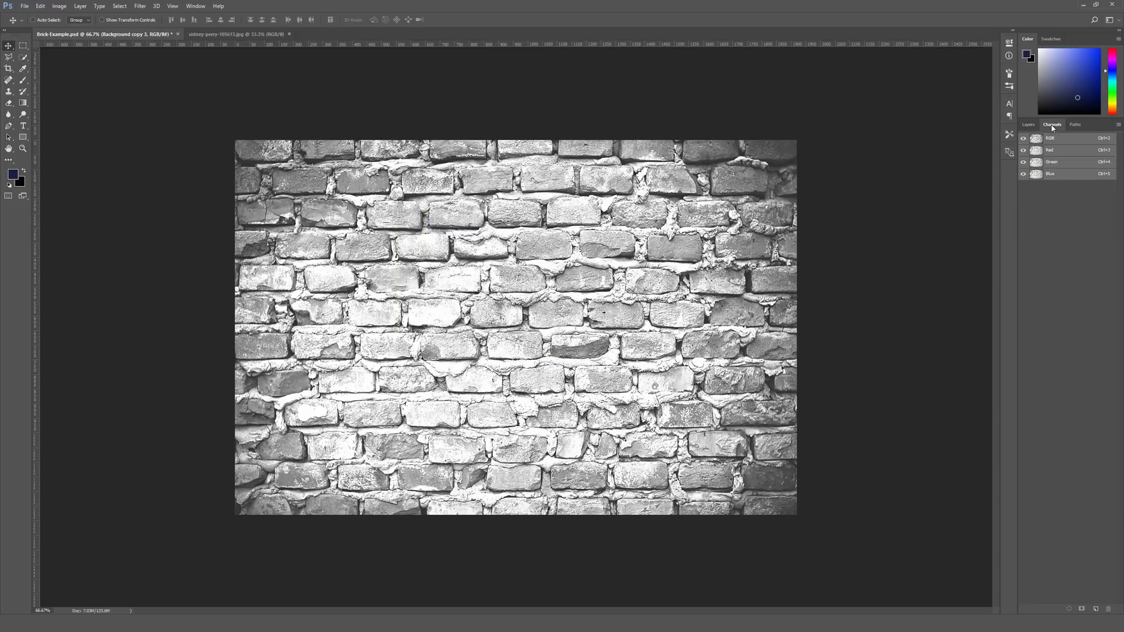
pyautogui.click(1055, 151)
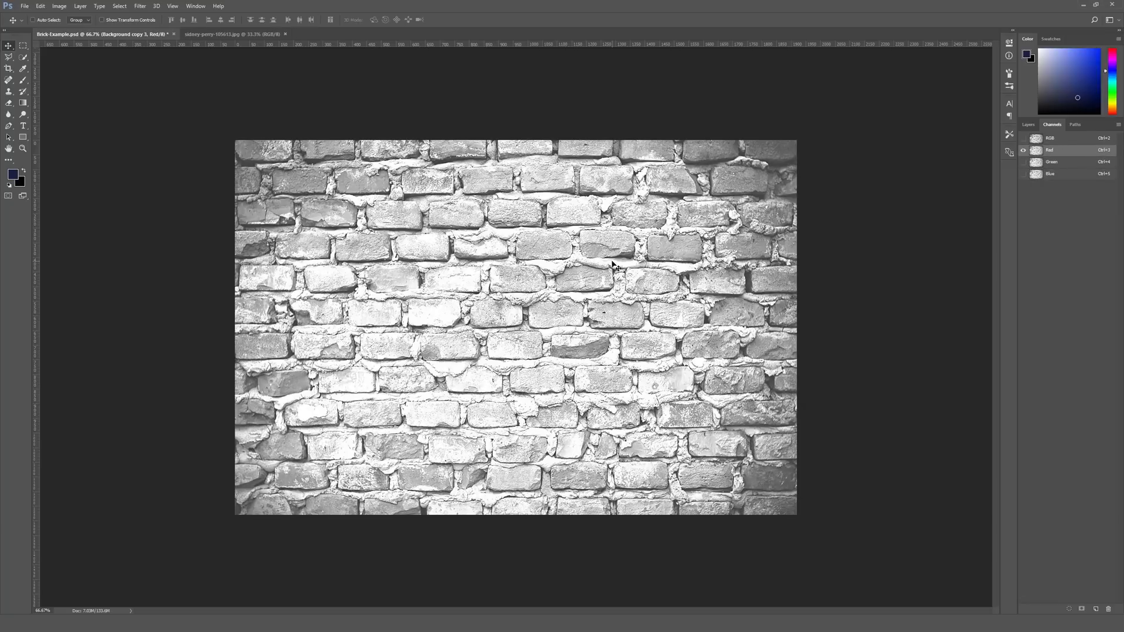
pyautogui.hotkey('ctrl', '4')
pyautogui.hotkey('ctrl', '5')
pyautogui.hotkey('ctrl', '3')
pyautogui.press('ctrl')
pyautogui.keyDown('ctrl'); pyautogui.click(1036, 155); pyautogui.keyUp('ctrl')
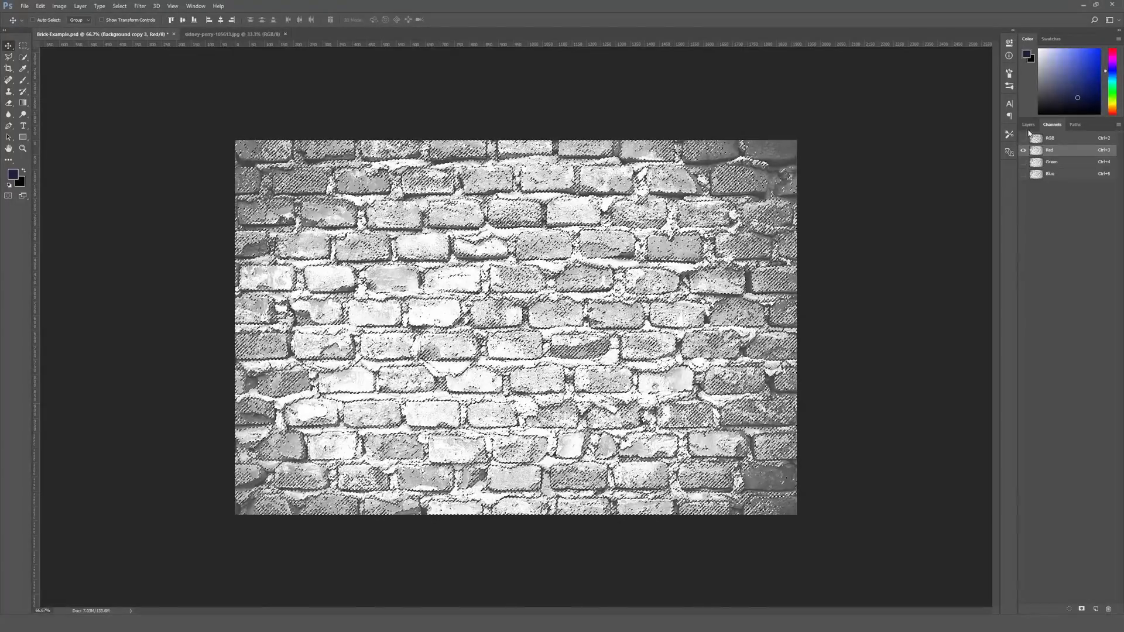
# Reactivate the RGB composite channel and return to the layer list with the selection kept
pyautogui.click(1028, 126)
pyautogui.click(1052, 125)
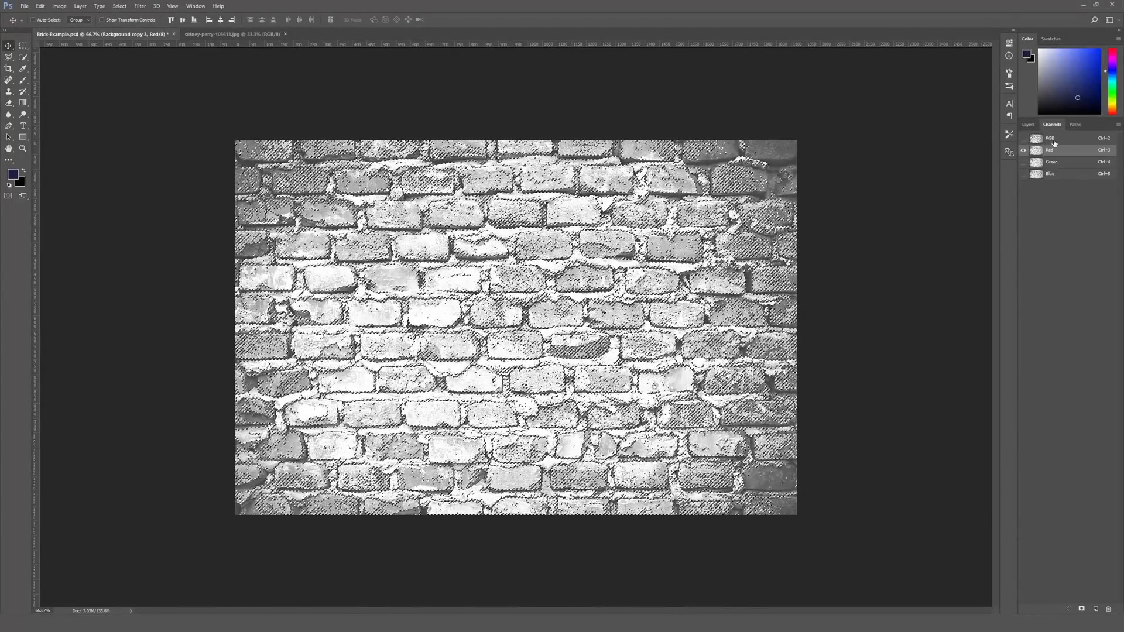
pyautogui.click(1054, 141)
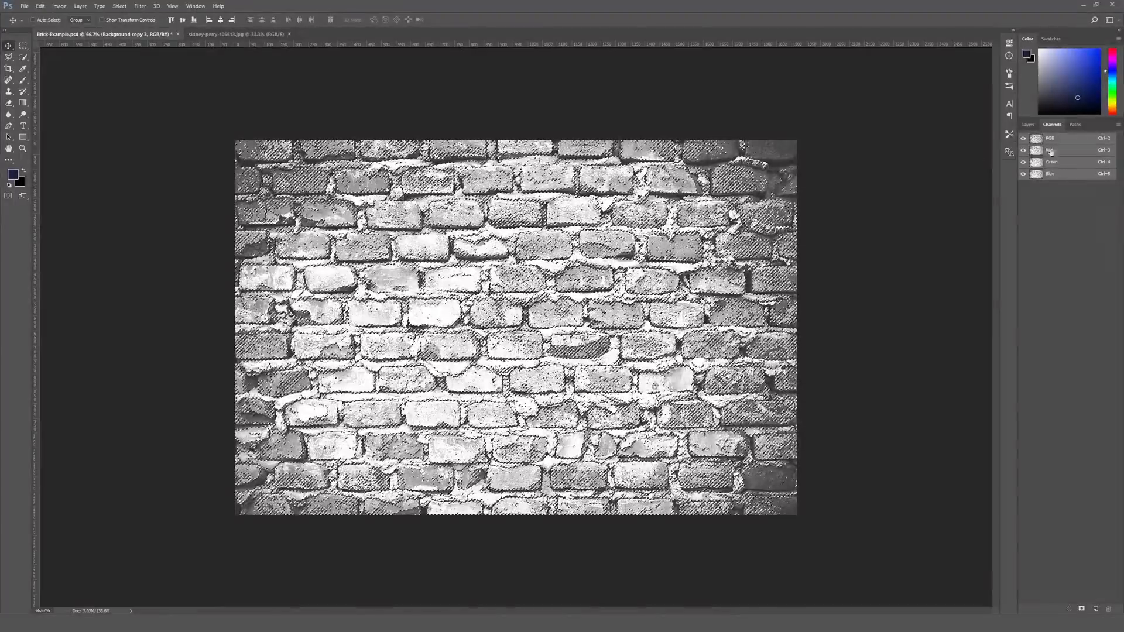
pyautogui.click(1031, 126)
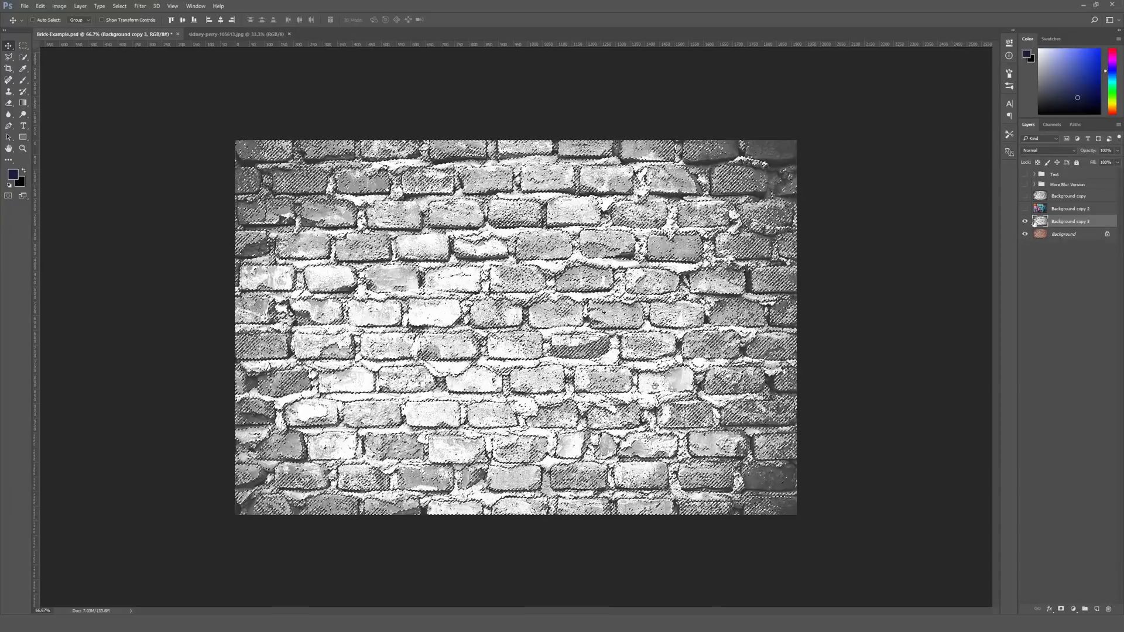
# Hide the grayscale Background copy 3, and select and show the mural layer Background copy 2
pyautogui.click(1025, 223)
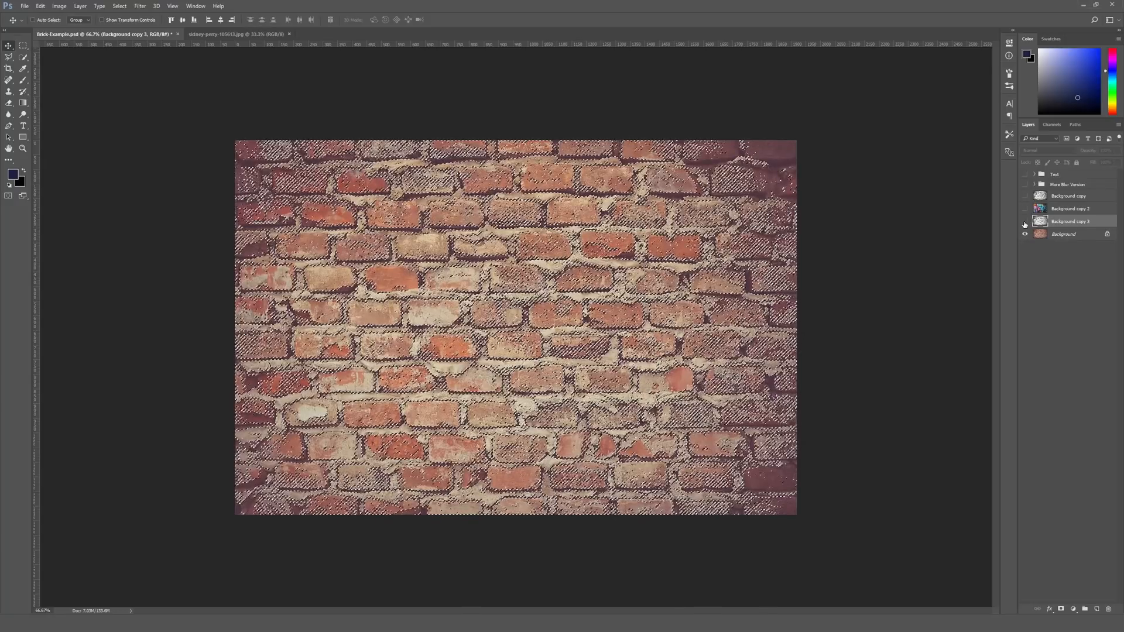
pyautogui.click(1025, 222)
pyautogui.click(1025, 223)
pyautogui.click(1038, 209)
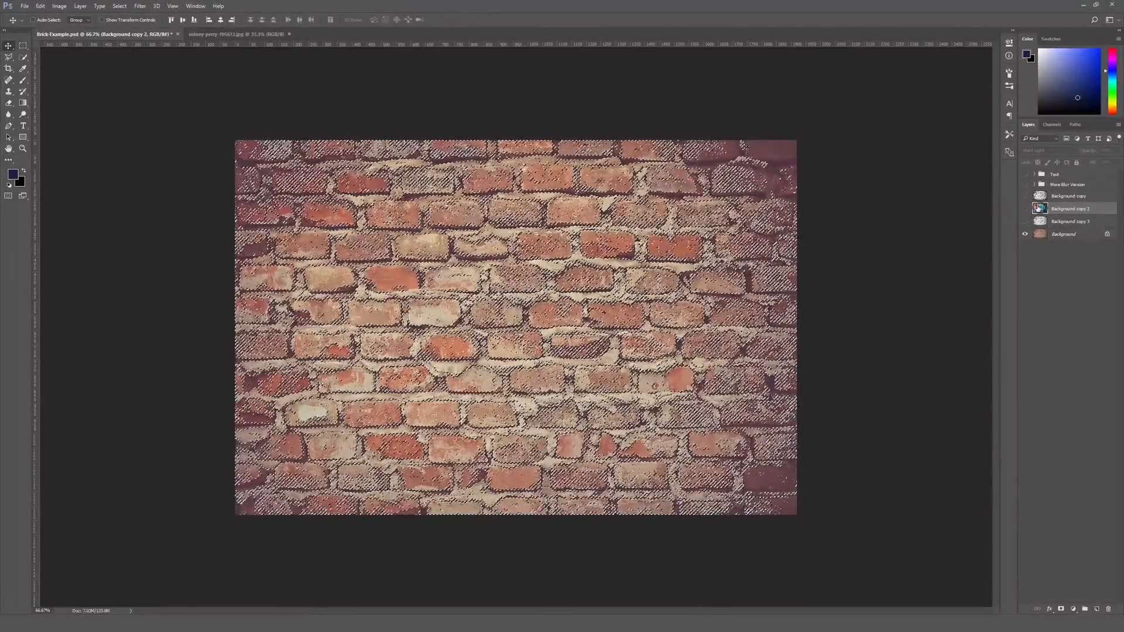
pyautogui.click(1026, 209)
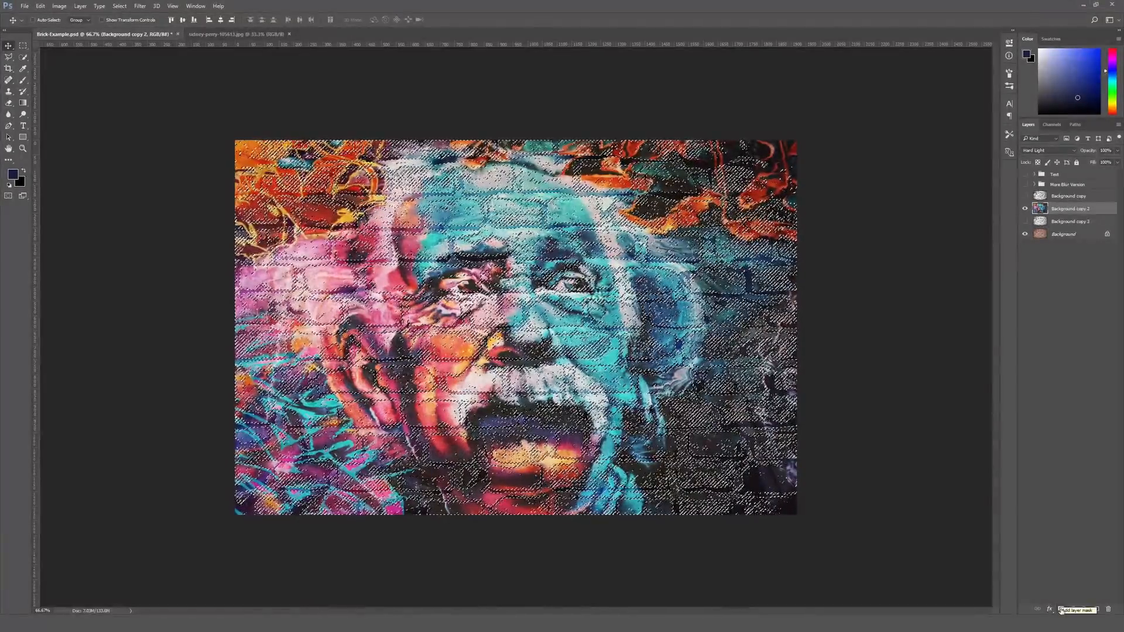
# Add a layer mask to the mural layer from the brick selection and compare the mural with the mask on and off
pyautogui.click(1062, 610)
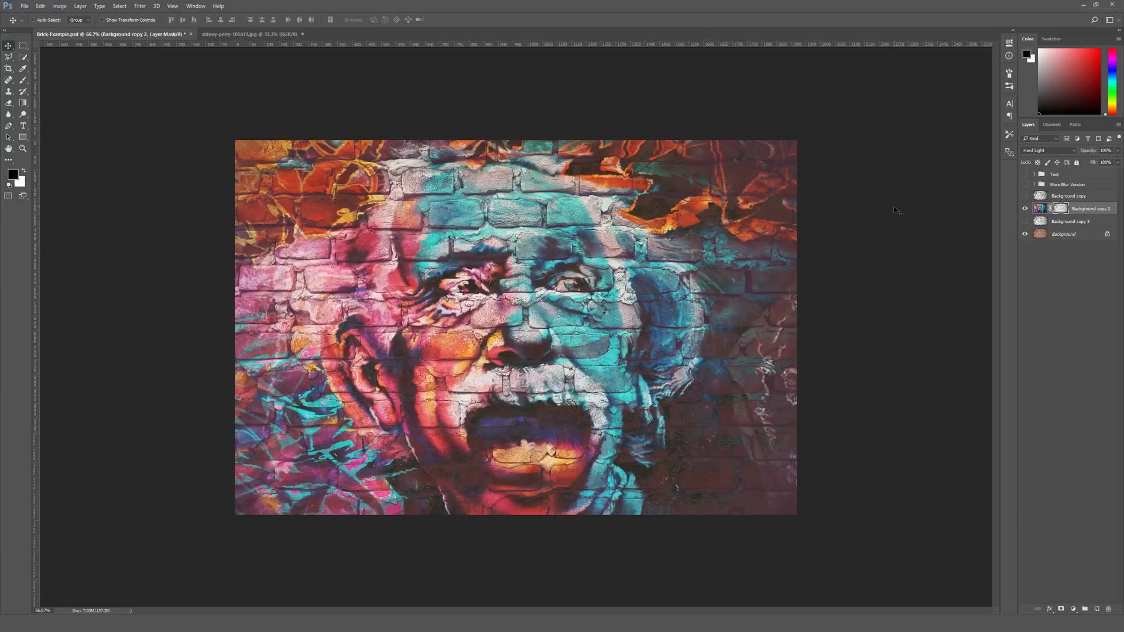
pyautogui.hotkey('ctrl', '1')
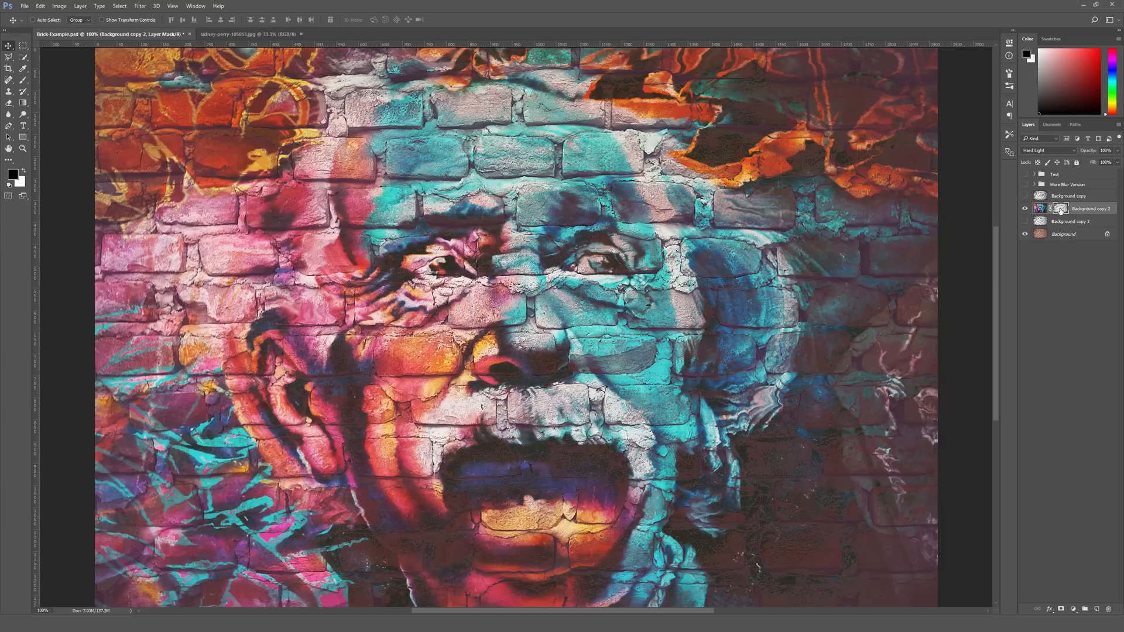
pyautogui.keyDown('shift'); pyautogui.click(1061, 211); pyautogui.keyUp('shift')
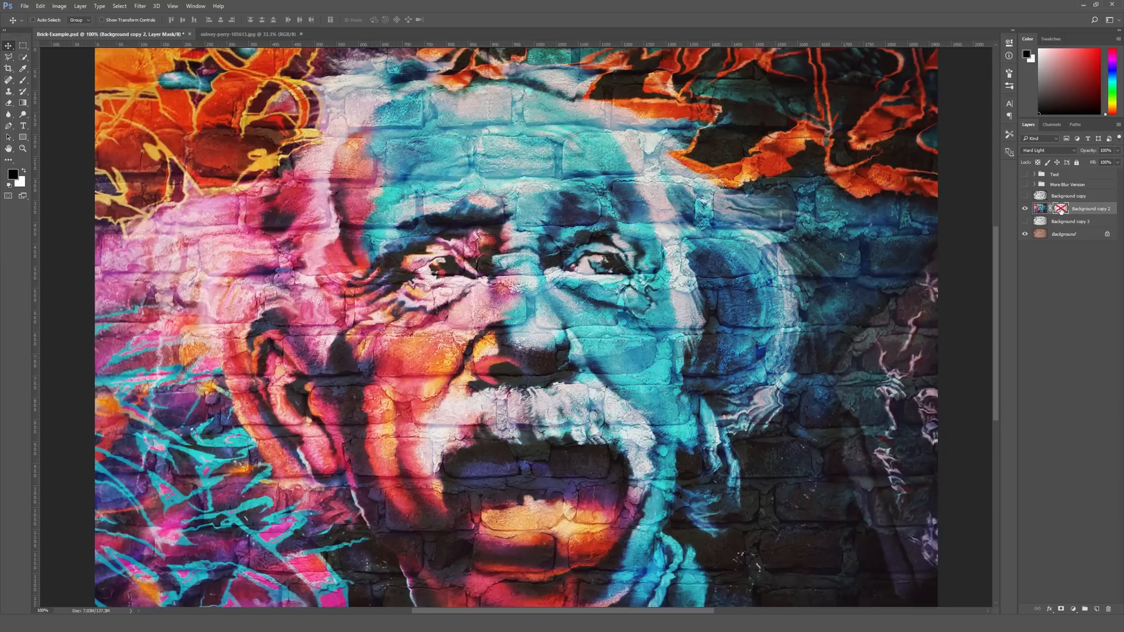
pyautogui.keyDown('shift'); pyautogui.click(1061, 211); pyautogui.keyUp('shift')
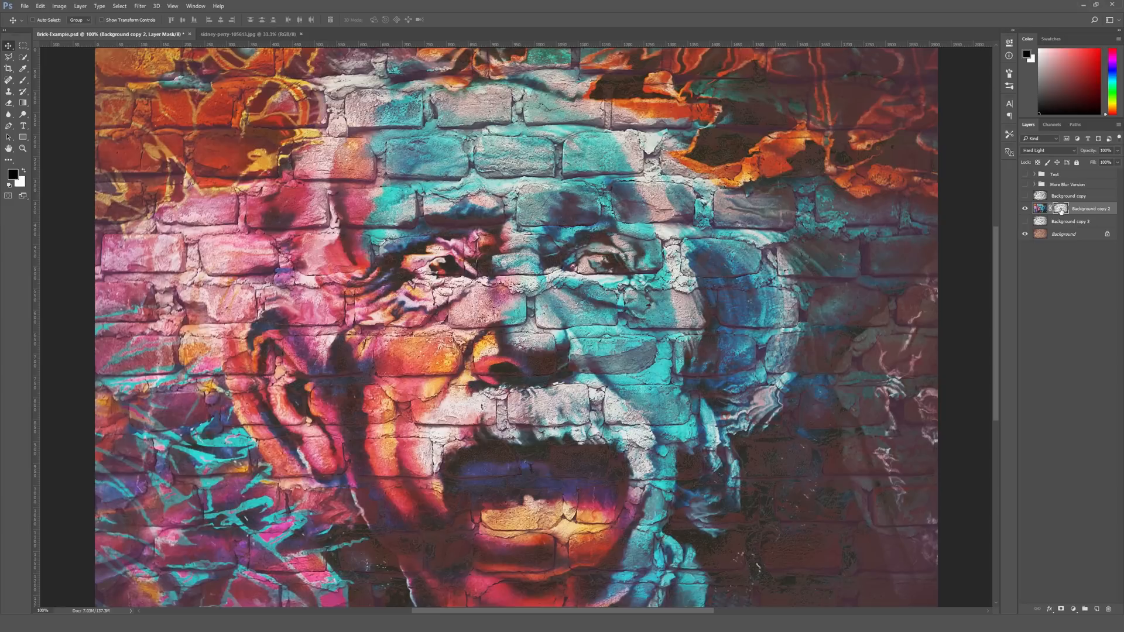
pyautogui.keyDown('shift'); pyautogui.click(1061, 211); pyautogui.keyUp('shift')
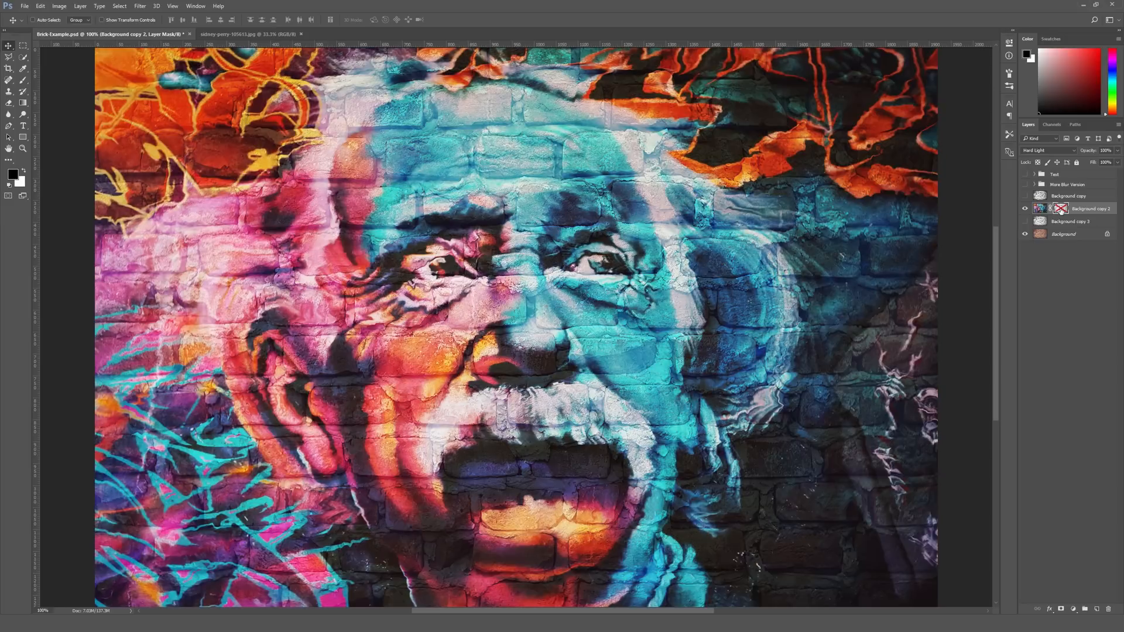
pyautogui.keyDown('shift'); pyautogui.click(1061, 211); pyautogui.keyUp('shift')
pyautogui.keyDown('shift'); pyautogui.click(1061, 211); pyautogui.keyUp('shift')
pyautogui.keyDown('shift'); pyautogui.click(1060, 210); pyautogui.keyUp('shift')
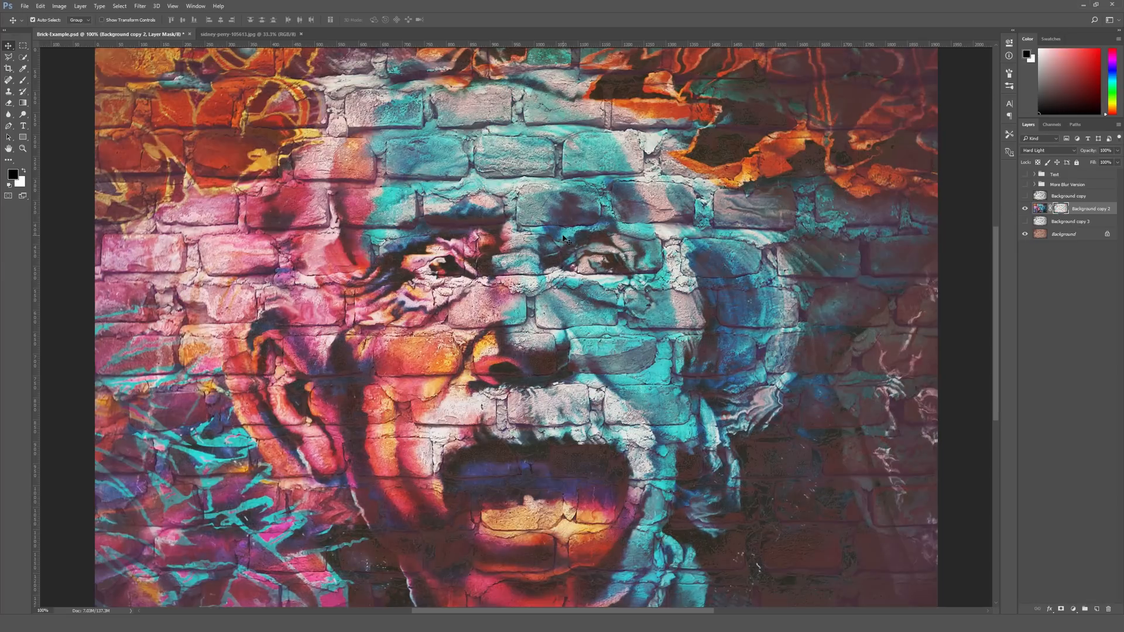
# Try softening the mural's layer mask with Levels by raising the output black level to 100
pyautogui.hotkey('ctrl', '-')
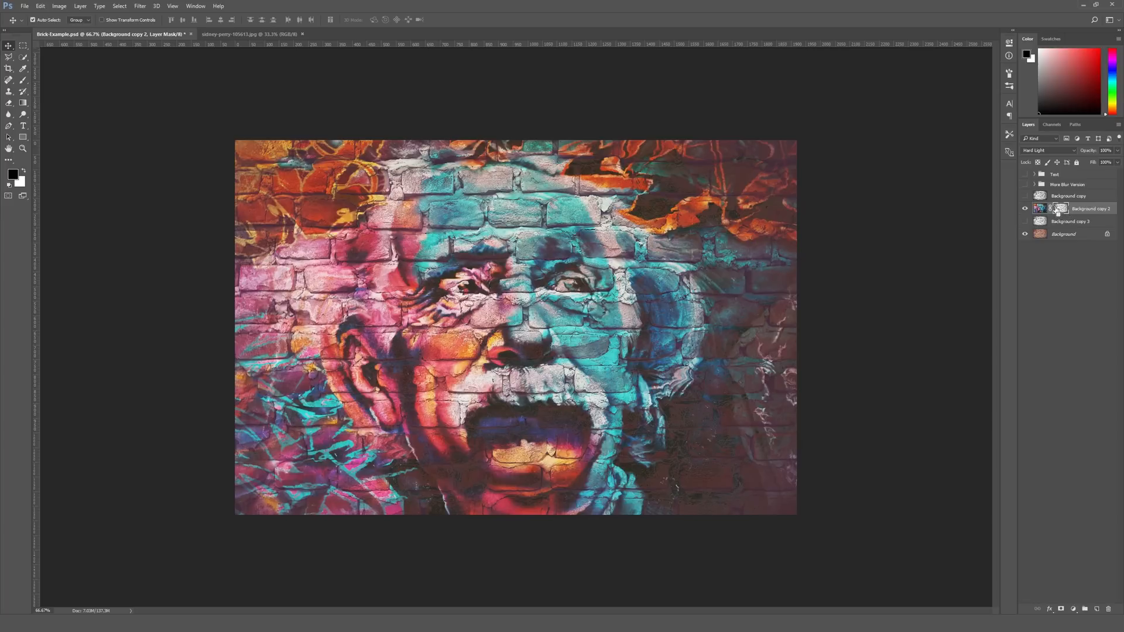
pyautogui.hotkey('ctrl', 'l')
pyautogui.moveTo(530, 200); pyautogui.dragTo(716, 133)
pyautogui.hotkey('ctrl', '+')
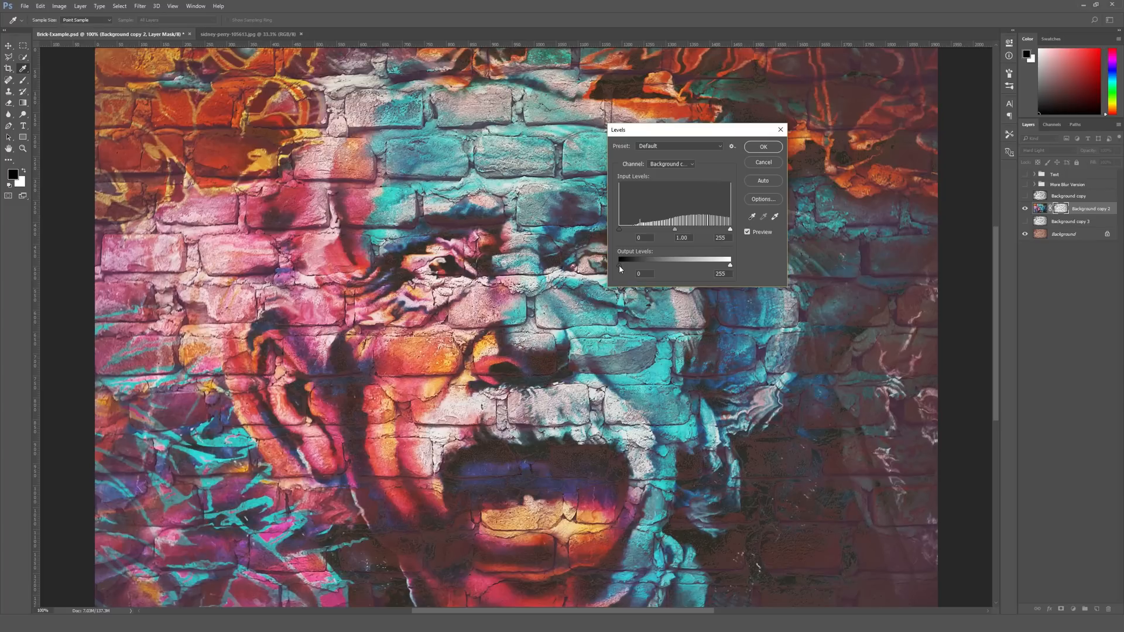
pyautogui.moveTo(619, 266); pyautogui.dragTo(663, 268)
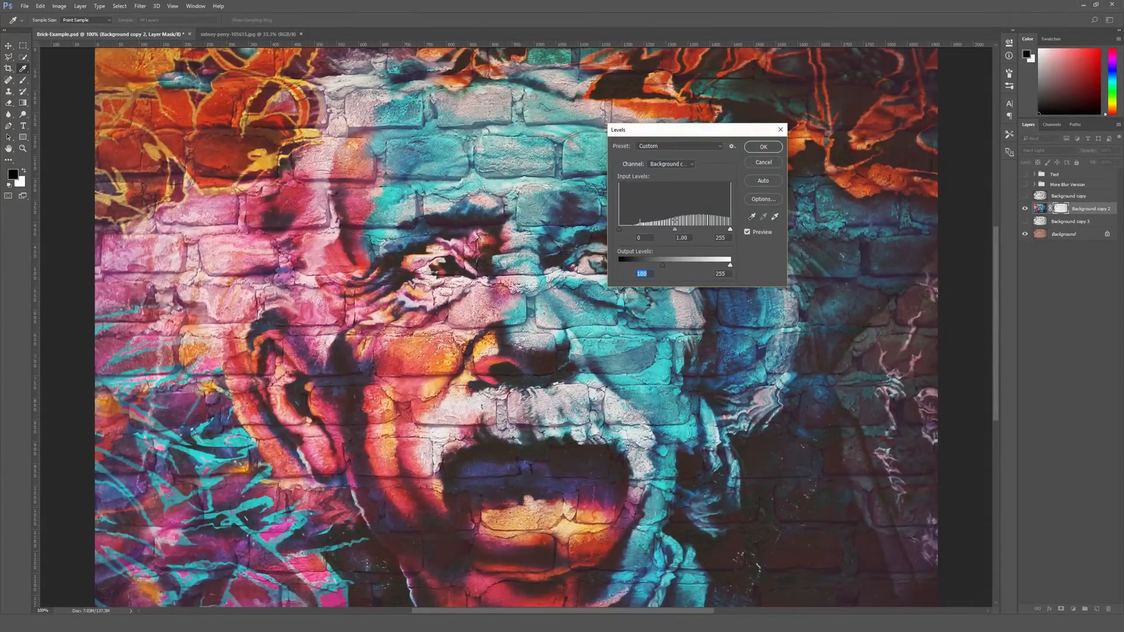
pyautogui.hotkey('ctrl', '-')
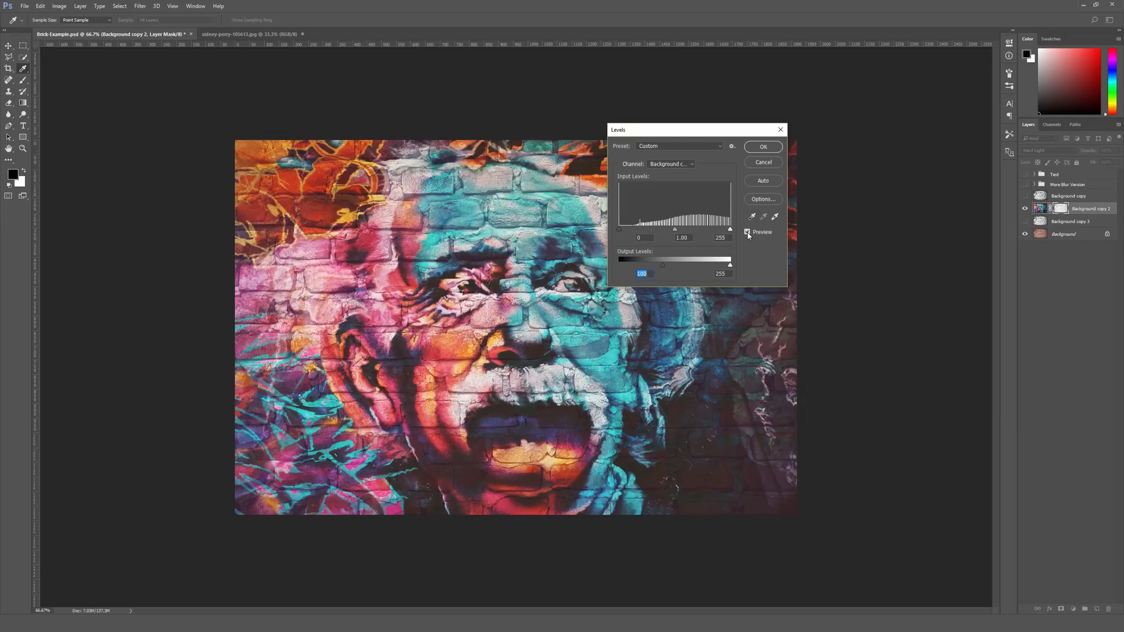
# Compare the mural with and without the Levels preview, check the bricks up close, and discard the adjustment
pyautogui.click(747, 233)
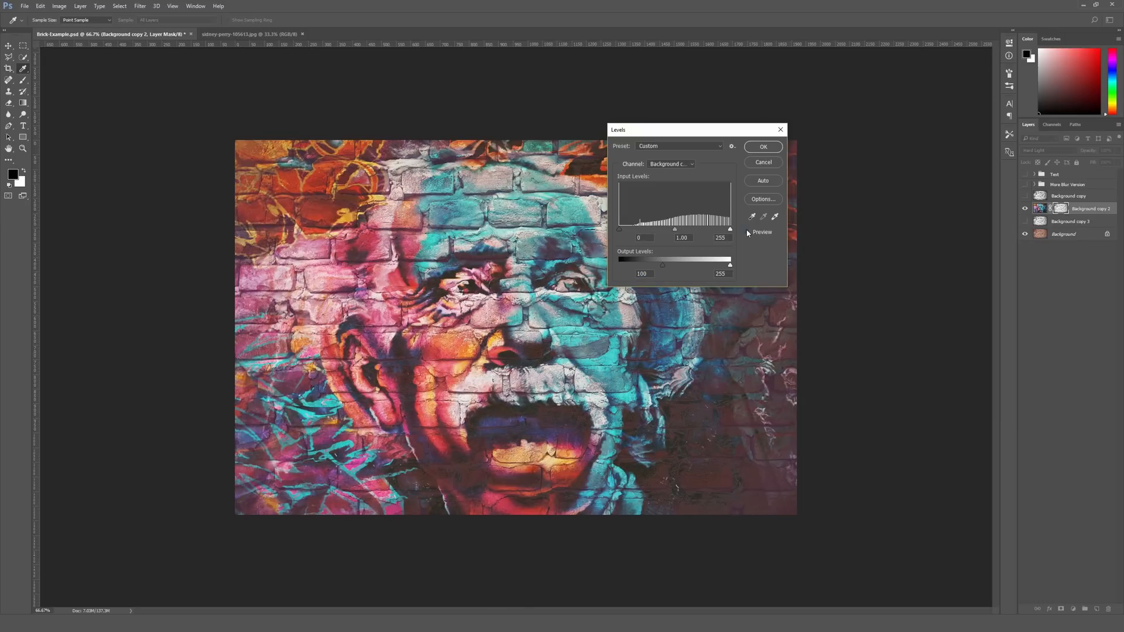
pyautogui.click(748, 232)
pyautogui.click(747, 232)
pyautogui.click(748, 232)
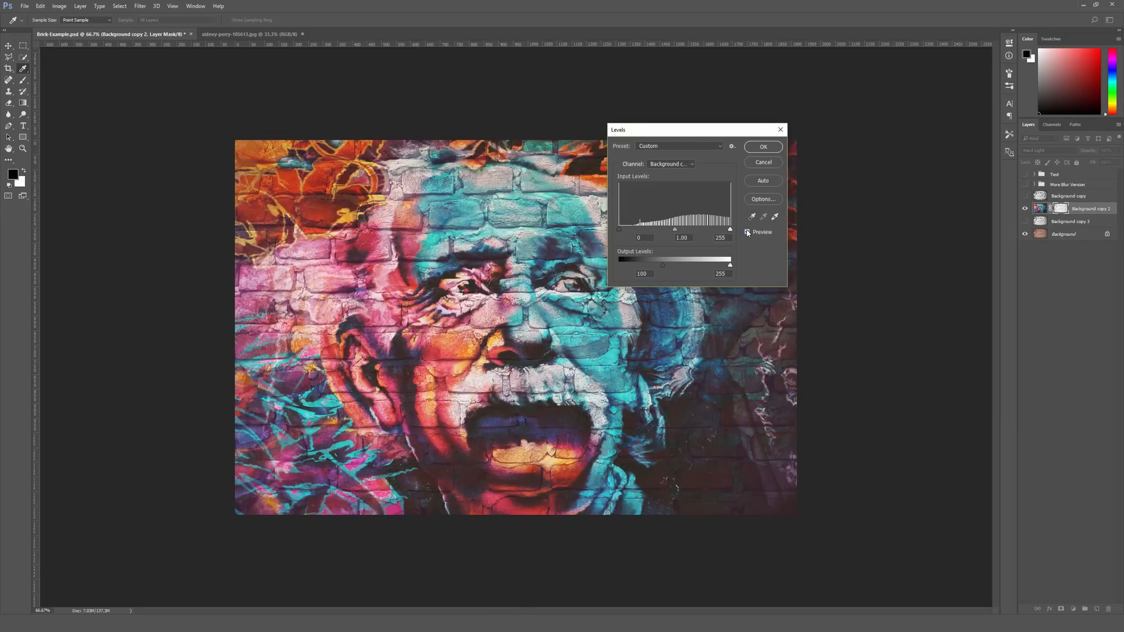
pyautogui.hotkey('ctrl', '+')
pyautogui.hotkey('ctrl', '+')
pyautogui.press('x')
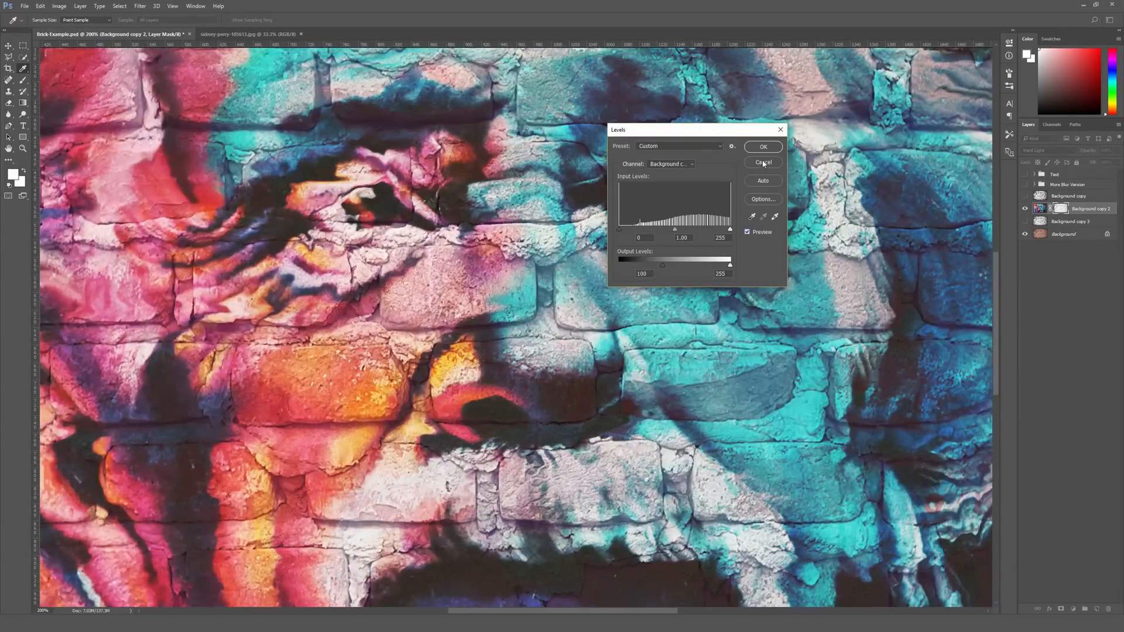
pyautogui.press('Return')
pyautogui.scroll(-5, 622, 296)
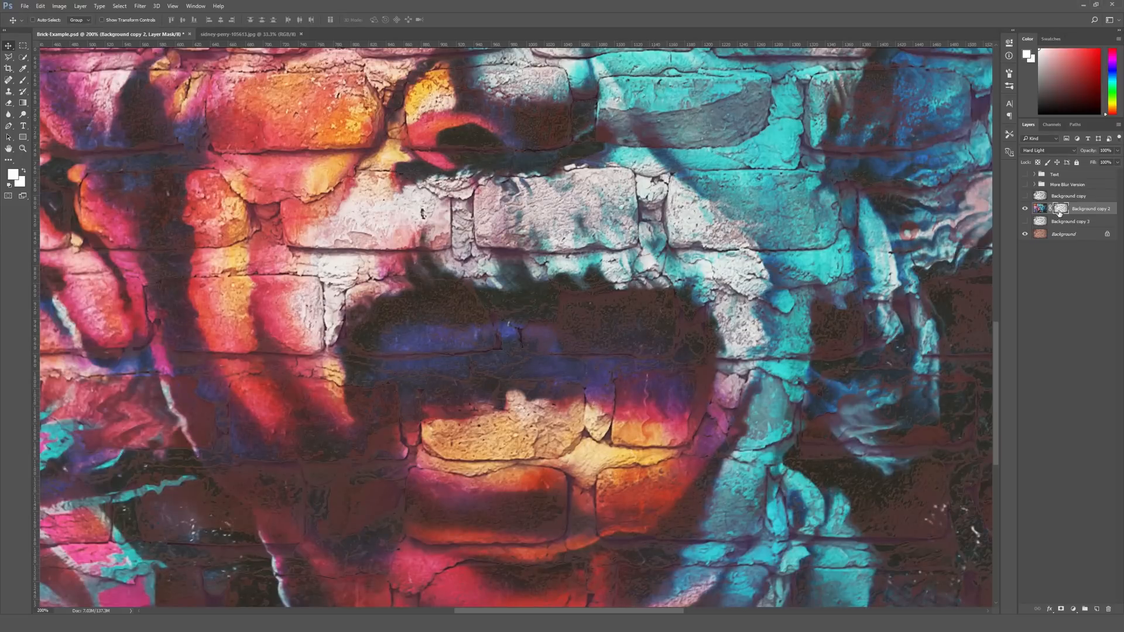
# Adjust Levels on the mural's layer mask, setting the output black level to 99 and the midtones to 1.46
pyautogui.press('ctrl')
pyautogui.hotkey('ctrl', 'l')
pyautogui.moveTo(698, 131); pyautogui.dragTo(682, 88)
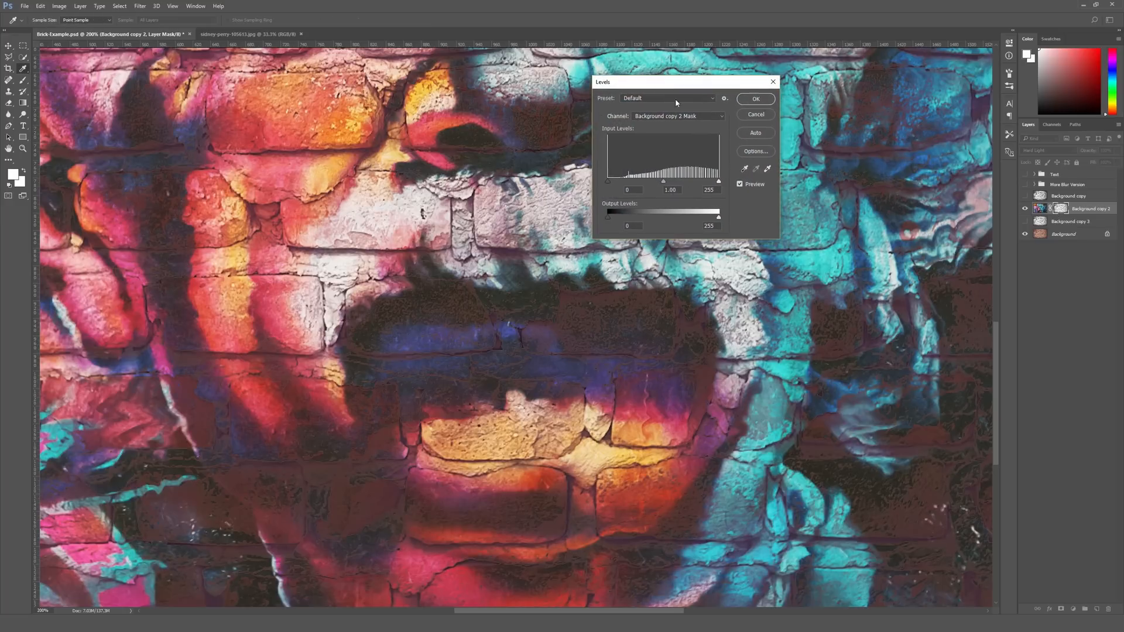
pyautogui.moveTo(607, 219); pyautogui.dragTo(651, 214)
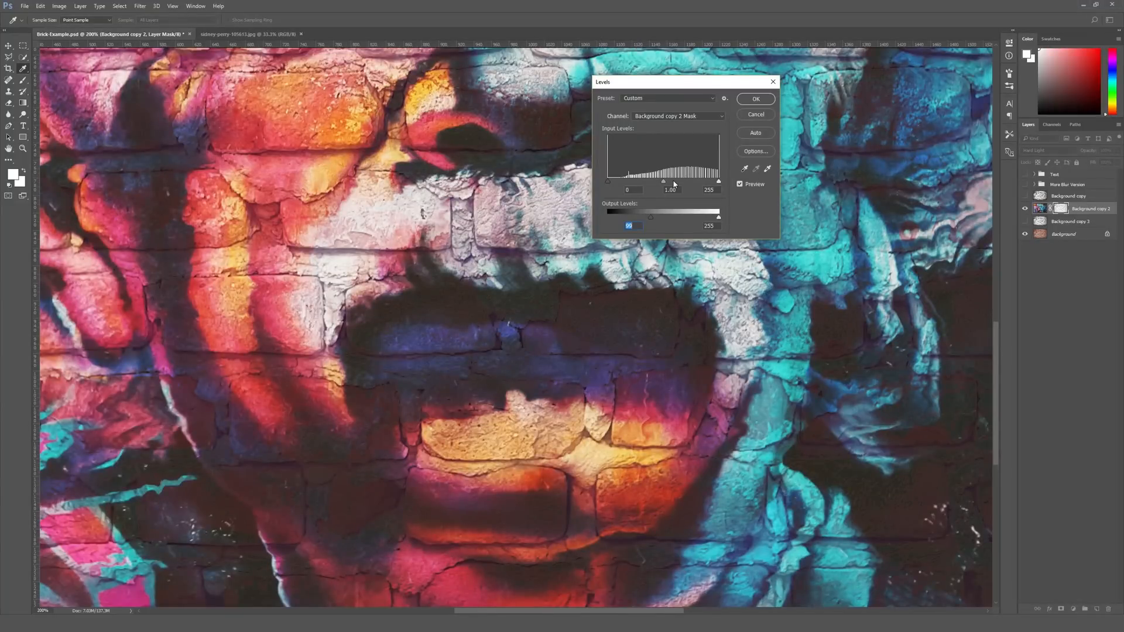
pyautogui.moveTo(668, 184); pyautogui.dragTo(648, 183)
# Compare the mask's effect with and without the Levels preview, and apply the adjustment
pyautogui.click(740, 185)
pyautogui.click(740, 185)
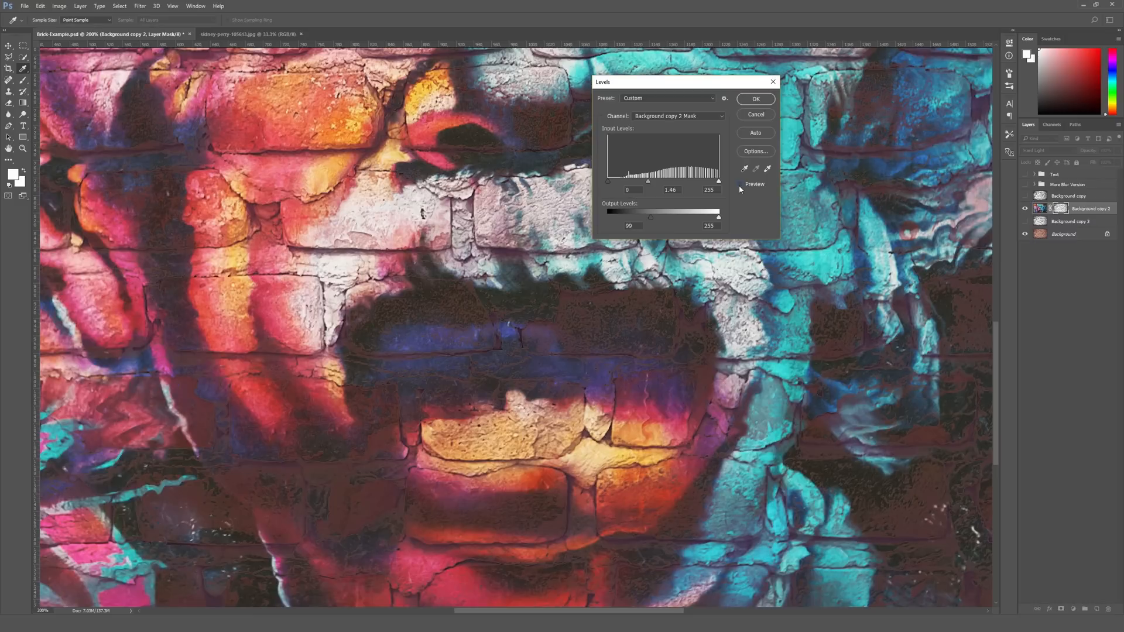
pyautogui.click(740, 185)
pyautogui.click(741, 185)
pyautogui.click(740, 185)
pyautogui.click(756, 98)
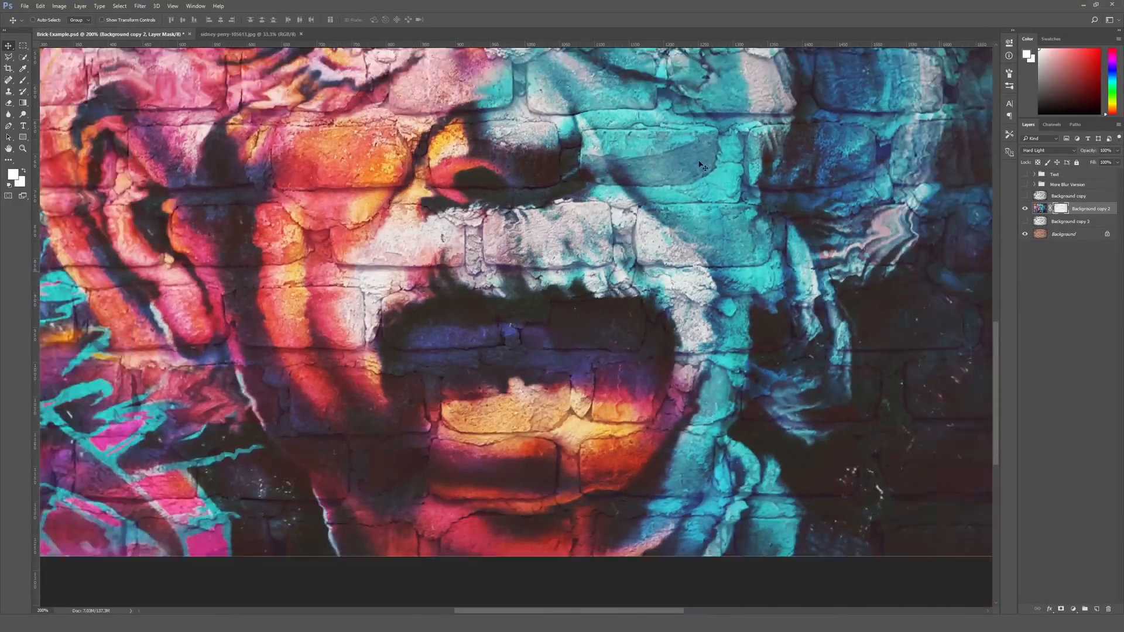
# Add the text "Dispalce" on a new type layer above the mural, with the font size set to 150 pt
pyautogui.hotkey('ctrl', '-')
pyautogui.hotkey('ctrl', '-')
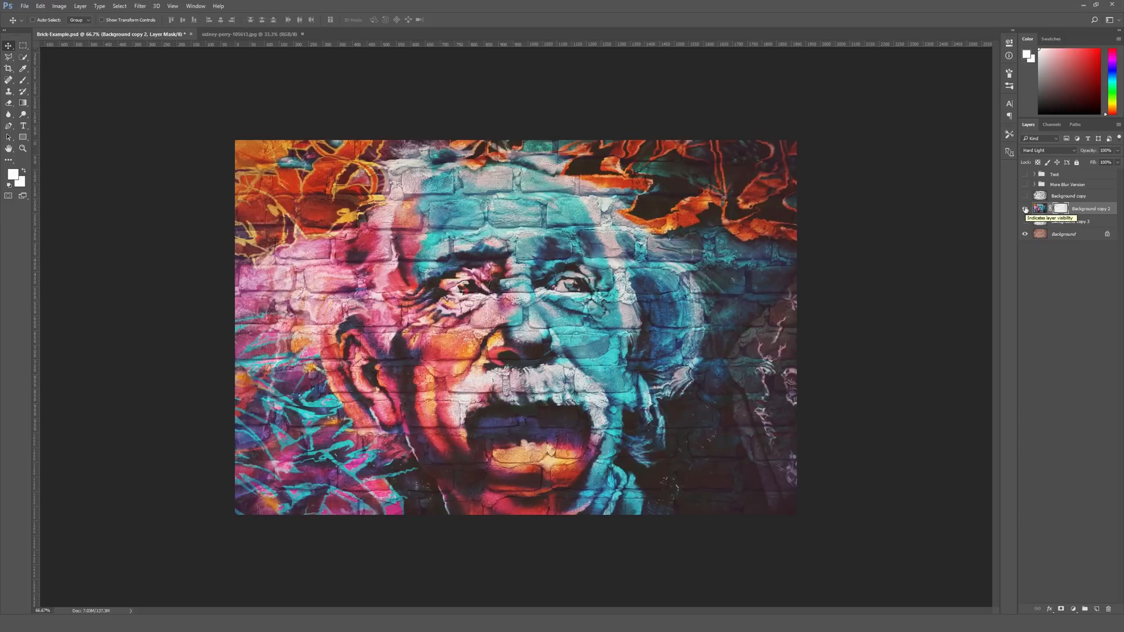
pyautogui.click(1039, 209)
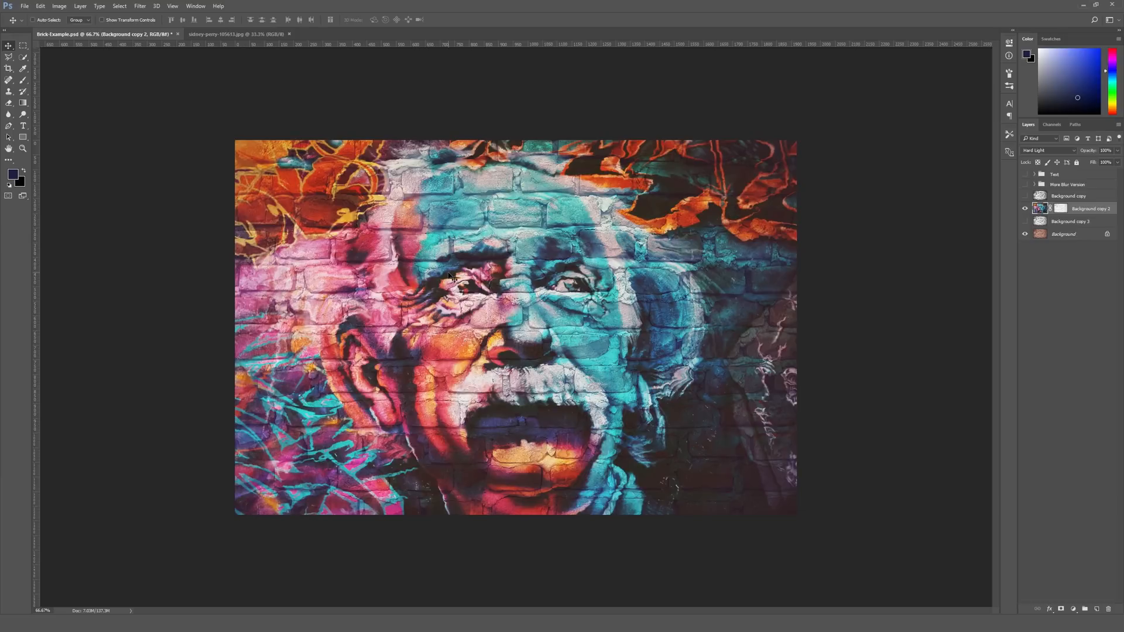
pyautogui.press('t')
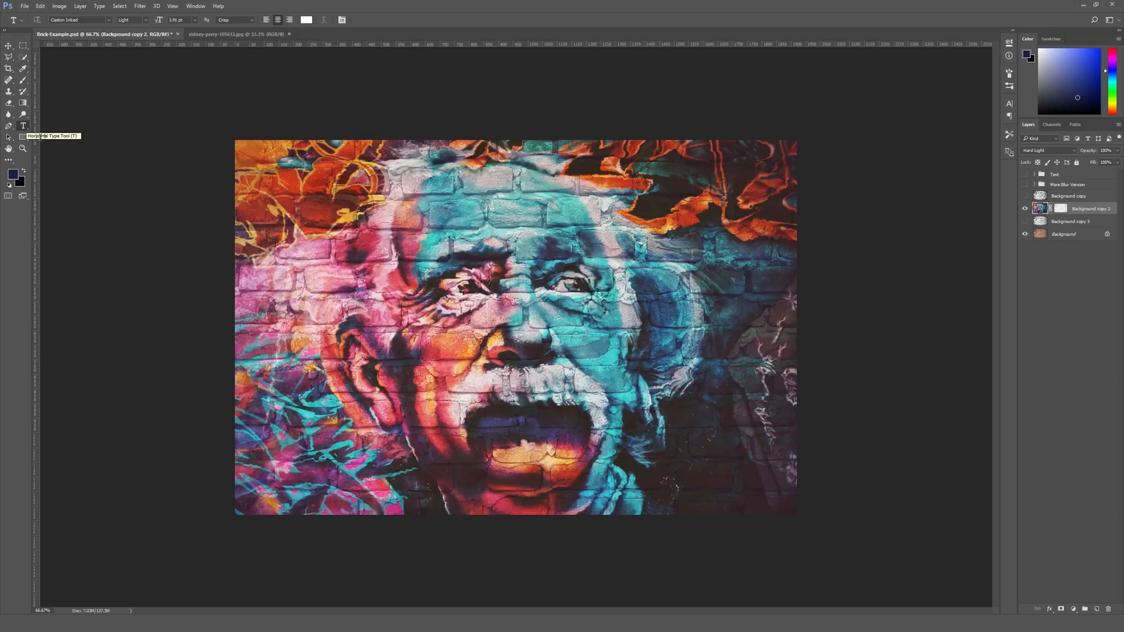
pyautogui.click(434, 236)
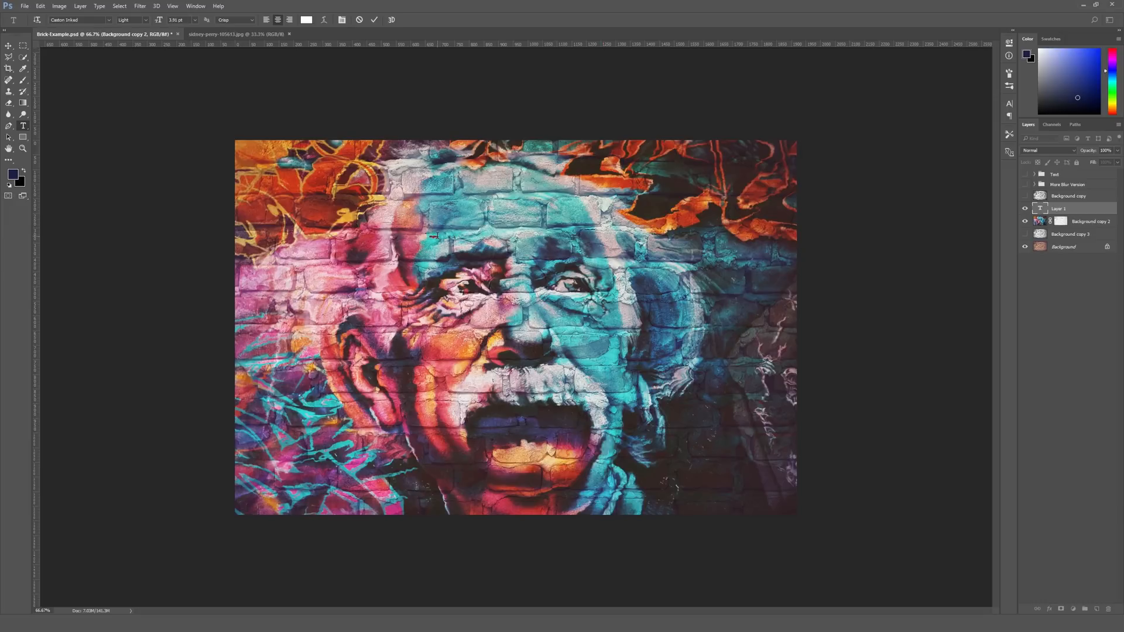
pyautogui.click(197, 20)
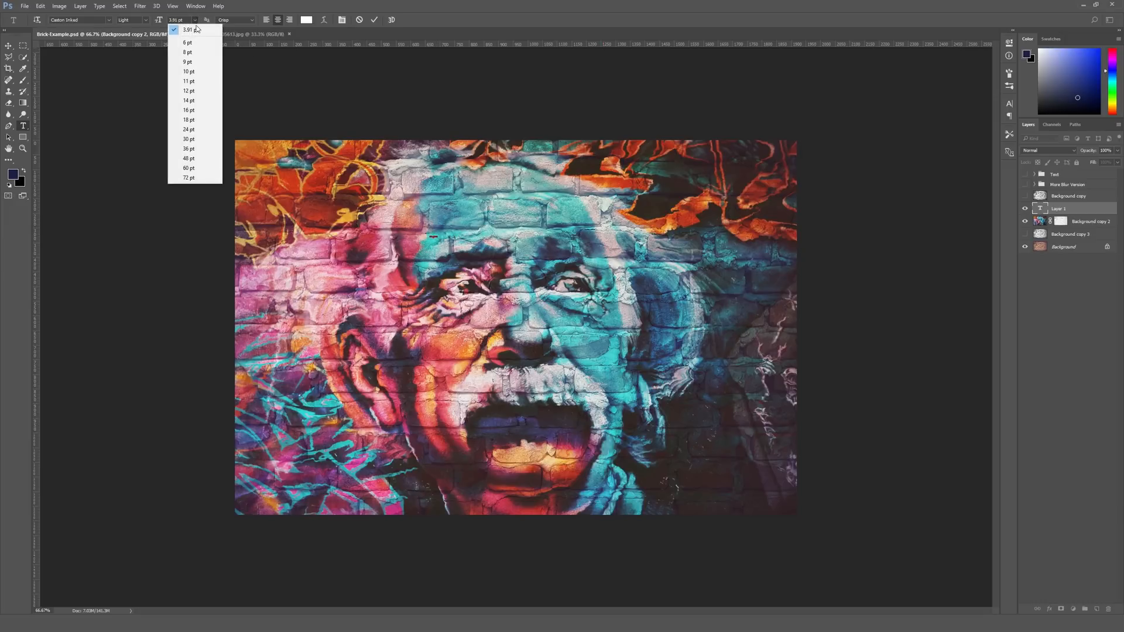
pyautogui.click(188, 178)
pyautogui.click(173, 20)
pyautogui.write('150')
pyautogui.press('Return')
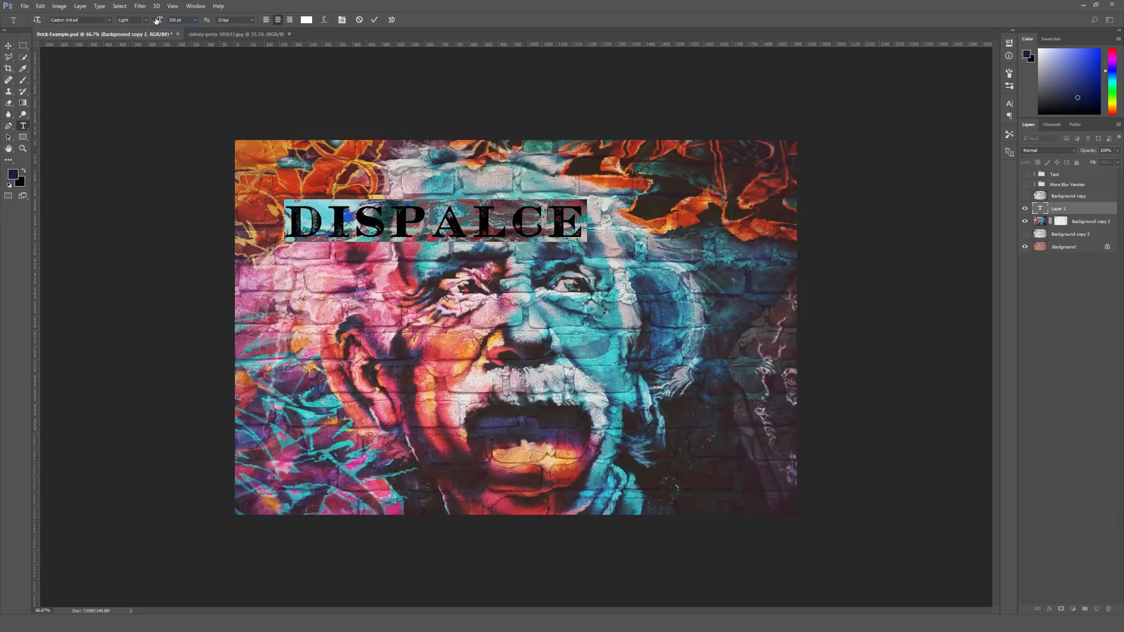
# Change the text's font to Lobster 1.3 and set its tracking to 0
pyautogui.click(97, 19)
pyautogui.write('lob')
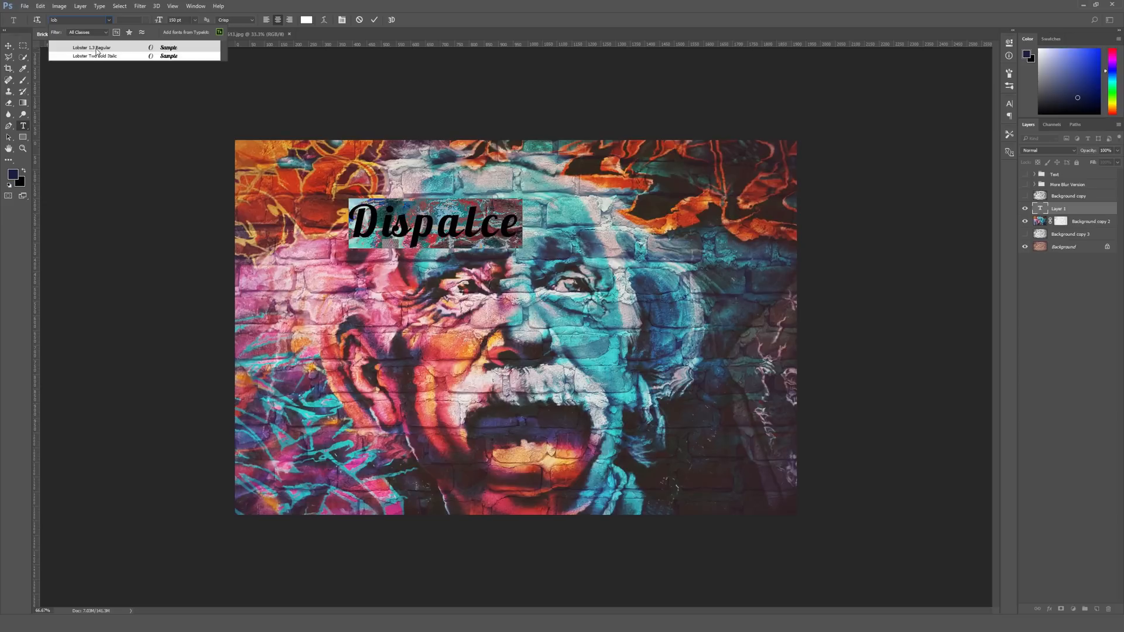
pyautogui.click(97, 52)
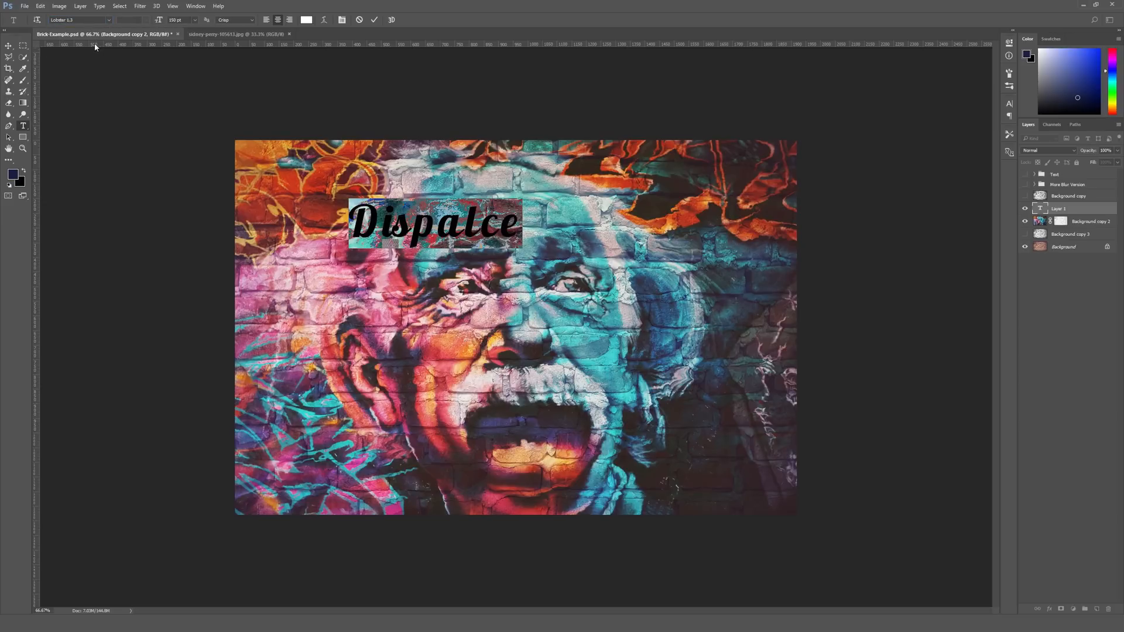
pyautogui.click(195, 6)
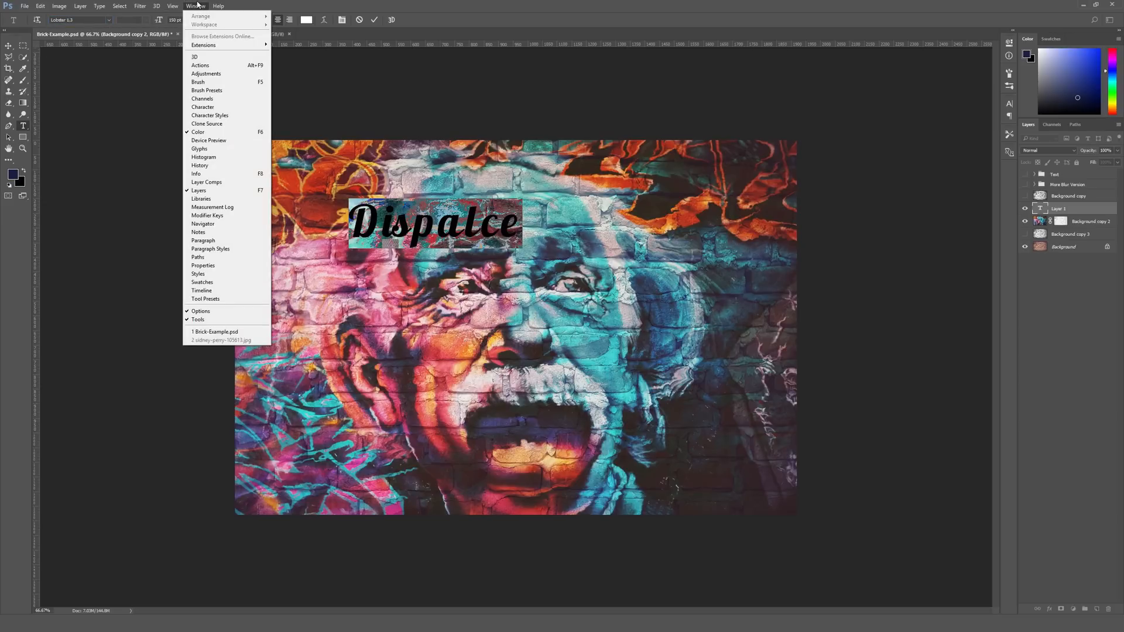
pyautogui.click(206, 107)
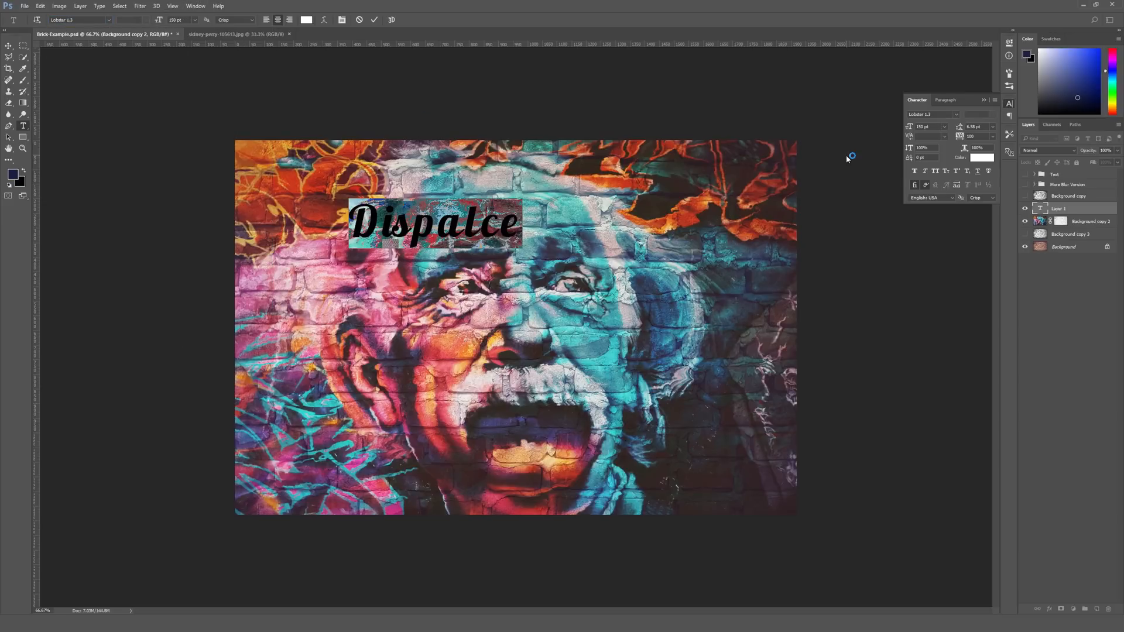
pyautogui.click(992, 137)
pyautogui.click(989, 208)
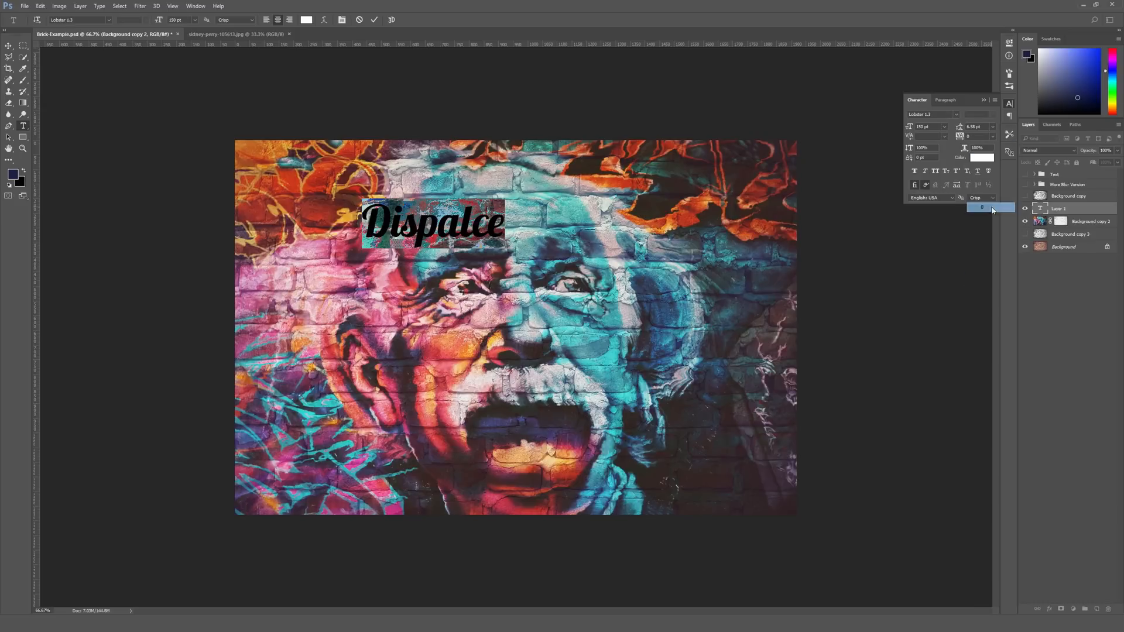
# Scale the text up to about 404 pt with Free Transform and position it across the middle of the face
pyautogui.moveTo(467, 258); pyautogui.dragTo(691, 239)
pyautogui.hotkey('ctrl', 't')
pyautogui.moveTo(631, 325); pyautogui.dragTo(674, 327)
pyautogui.press('Return')
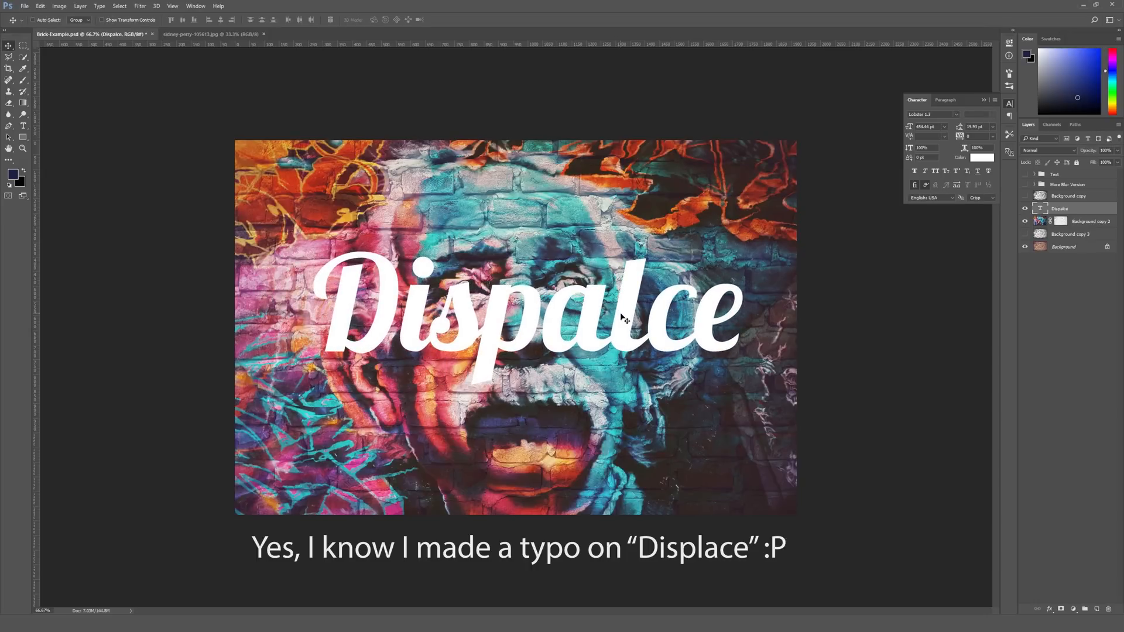
pyautogui.moveTo(614, 308); pyautogui.dragTo(602, 307)
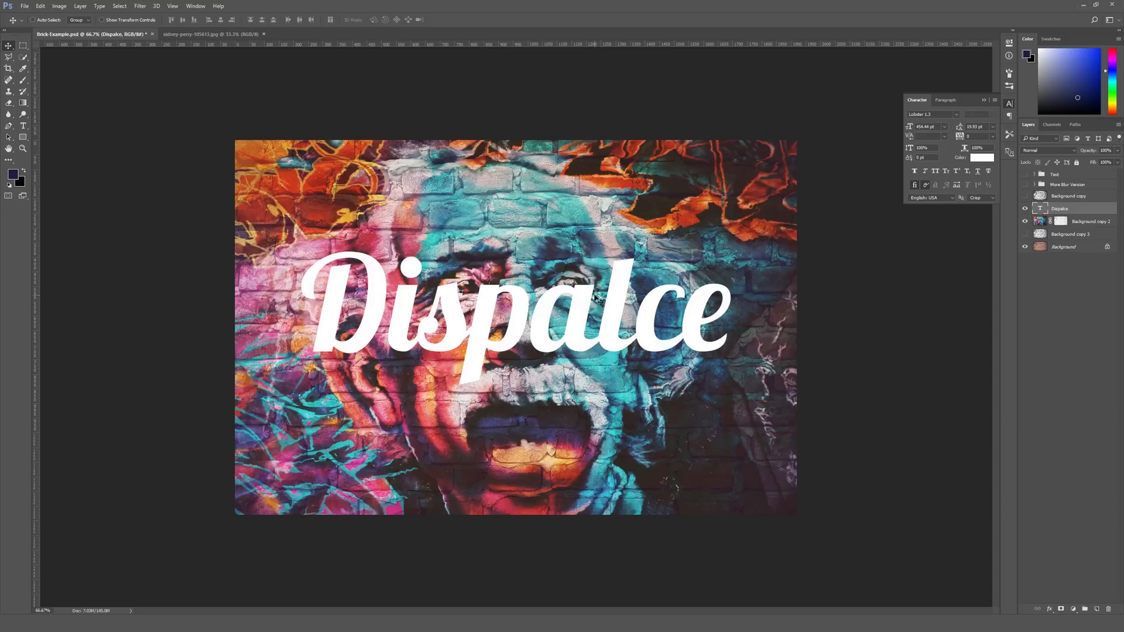
pyautogui.moveTo(595, 297); pyautogui.dragTo(600, 331)
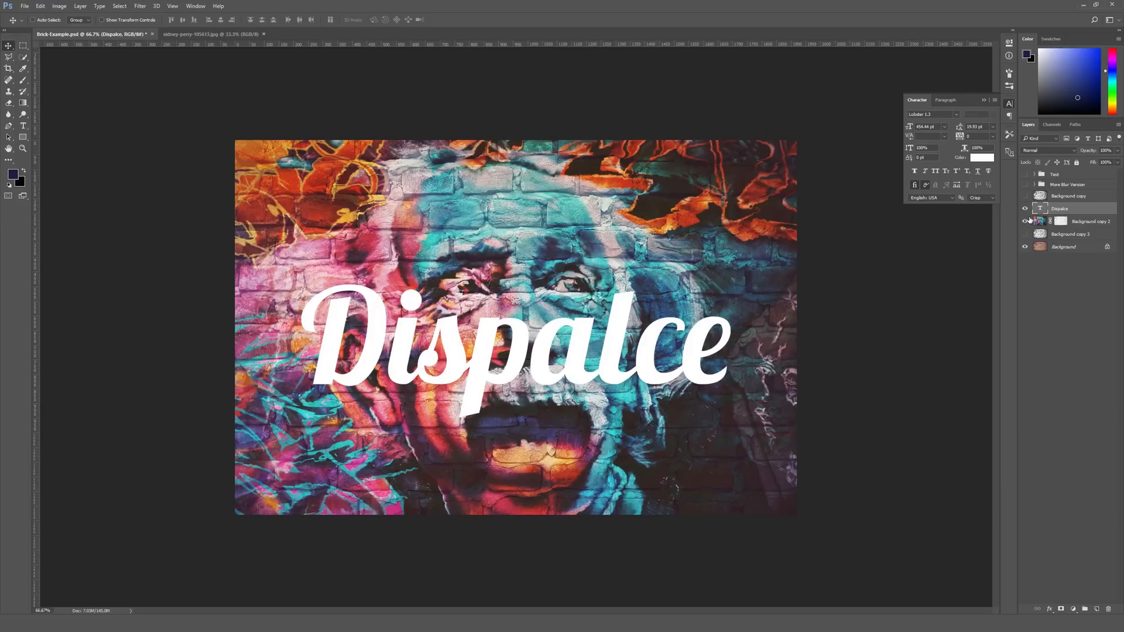
# Compare the mural with the text layer hidden and shown
pyautogui.click(1026, 209)
pyautogui.click(1025, 210)
pyautogui.click(1026, 209)
pyautogui.click(1025, 209)
# Rasterize the Dispalce type layer and toggle its visibility
pyautogui.rightClick(1079, 212)
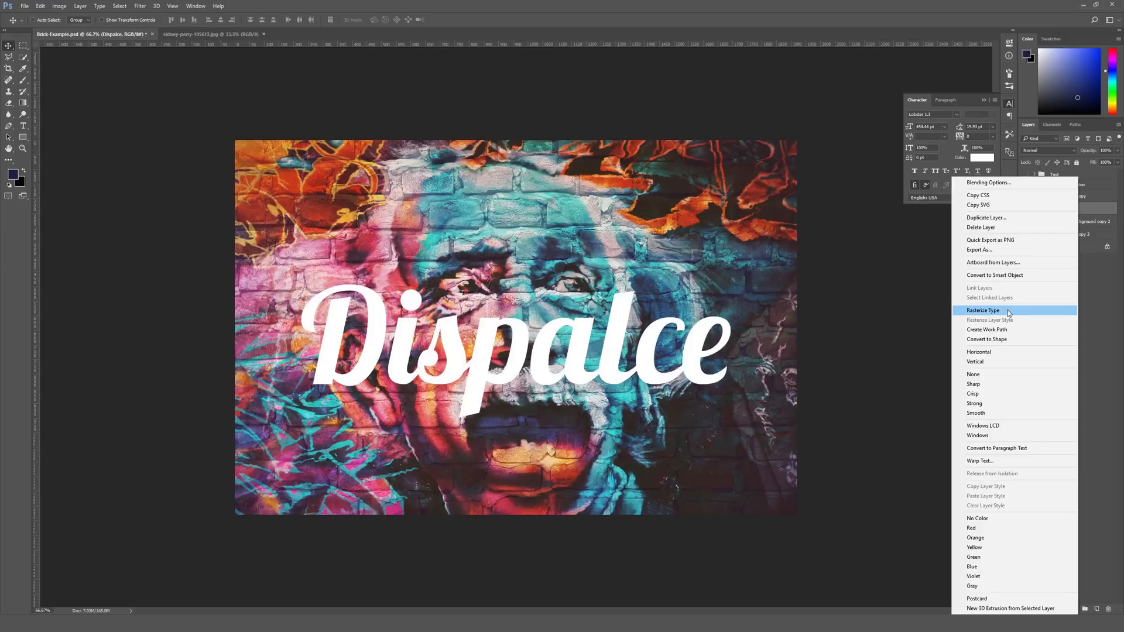
pyautogui.click(1079, 211)
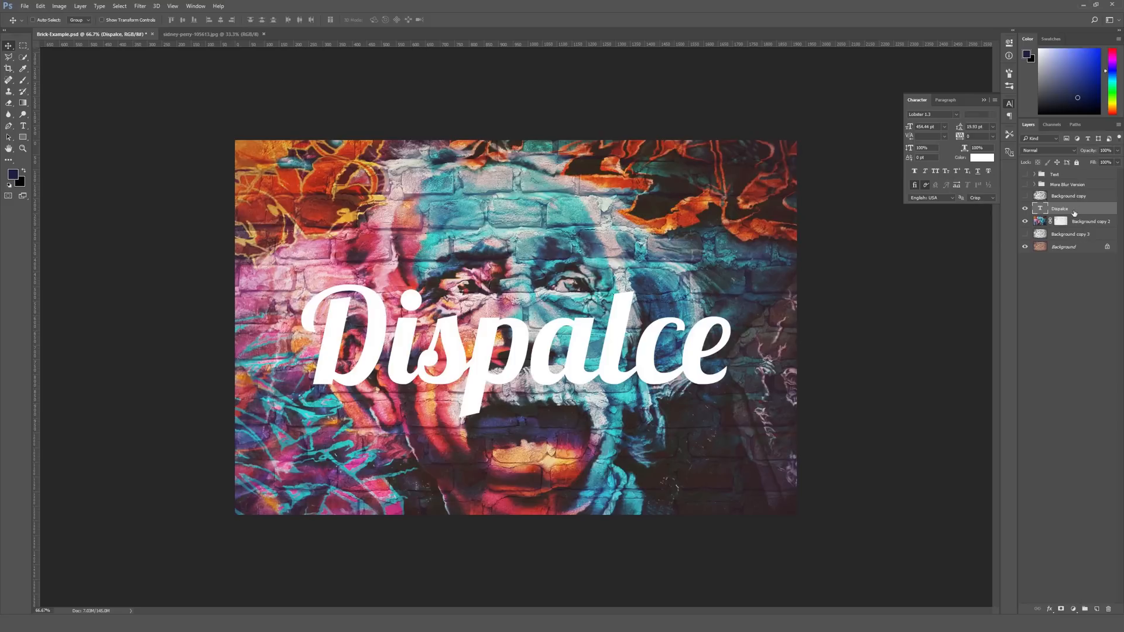
pyautogui.rightClick(1078, 211)
pyautogui.click(1006, 310)
pyautogui.click(1025, 209)
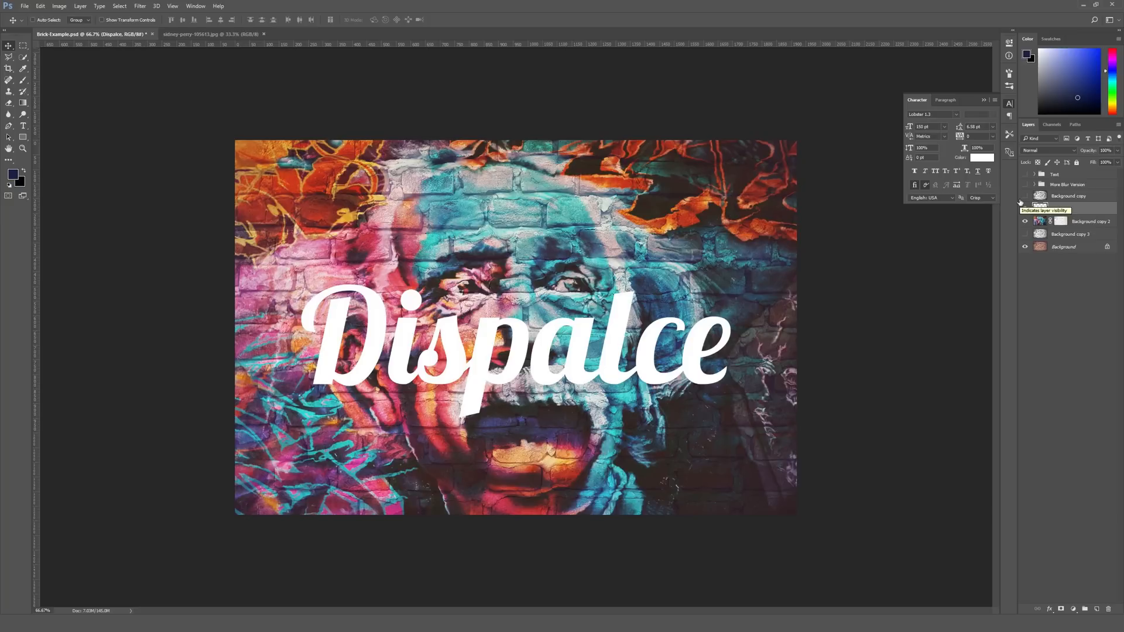
# Apply the Displace filter to the Dispalce text layer at scale 10 by 10, using Displacement-Layer-Tutorial.psd as the map
pyautogui.click(139, 5)
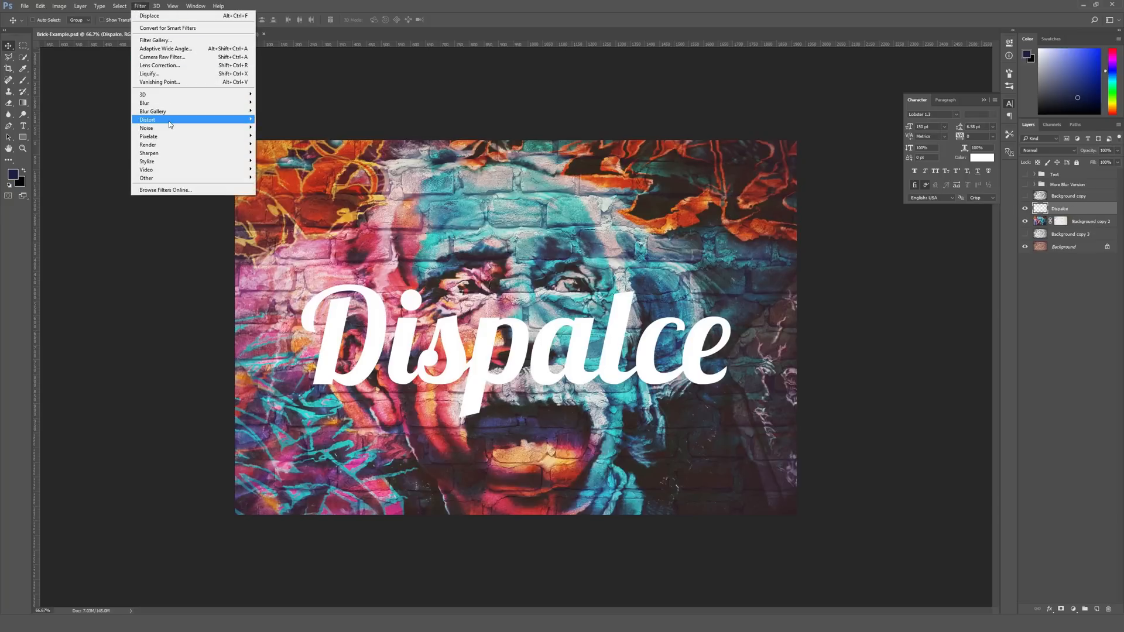
pyautogui.moveTo(169, 120)
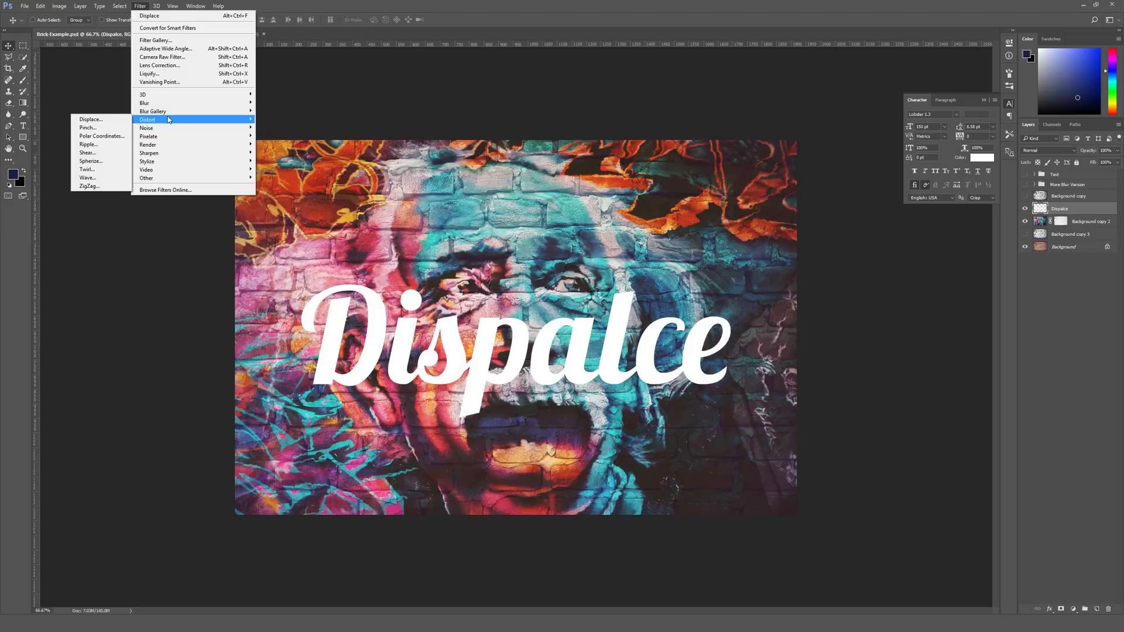
pyautogui.click(94, 119)
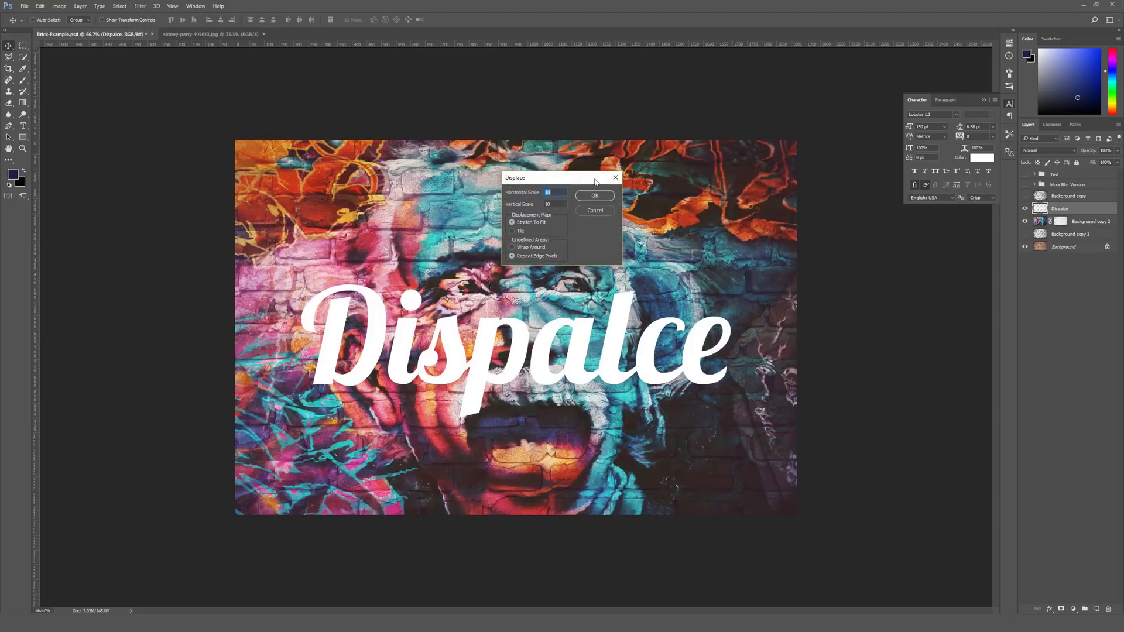
pyautogui.click(593, 196)
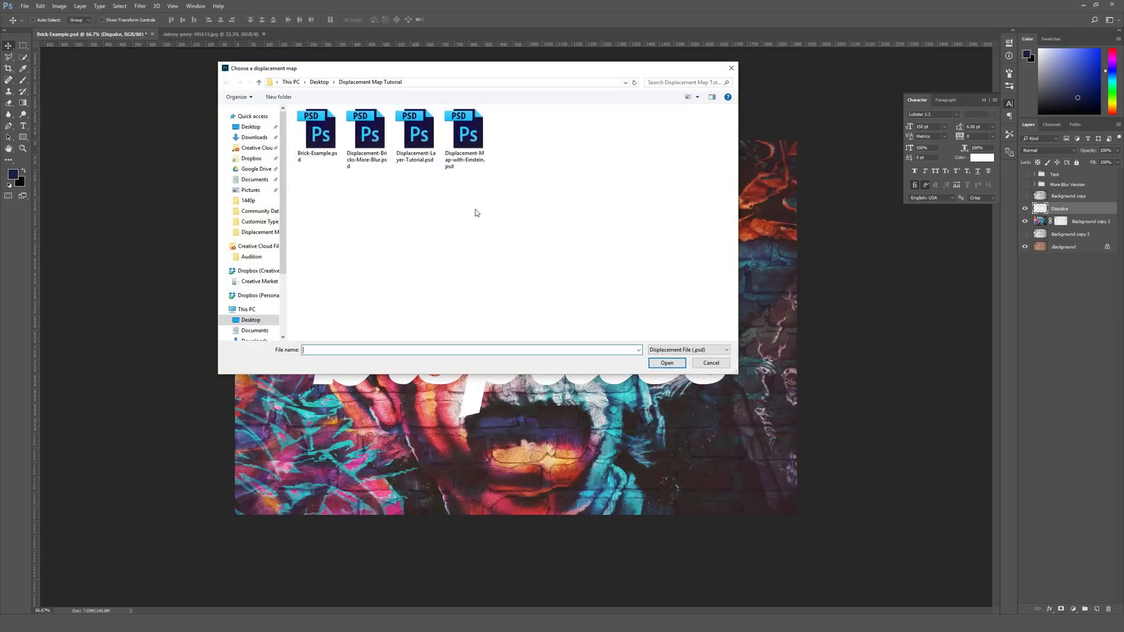
pyautogui.click(433, 135)
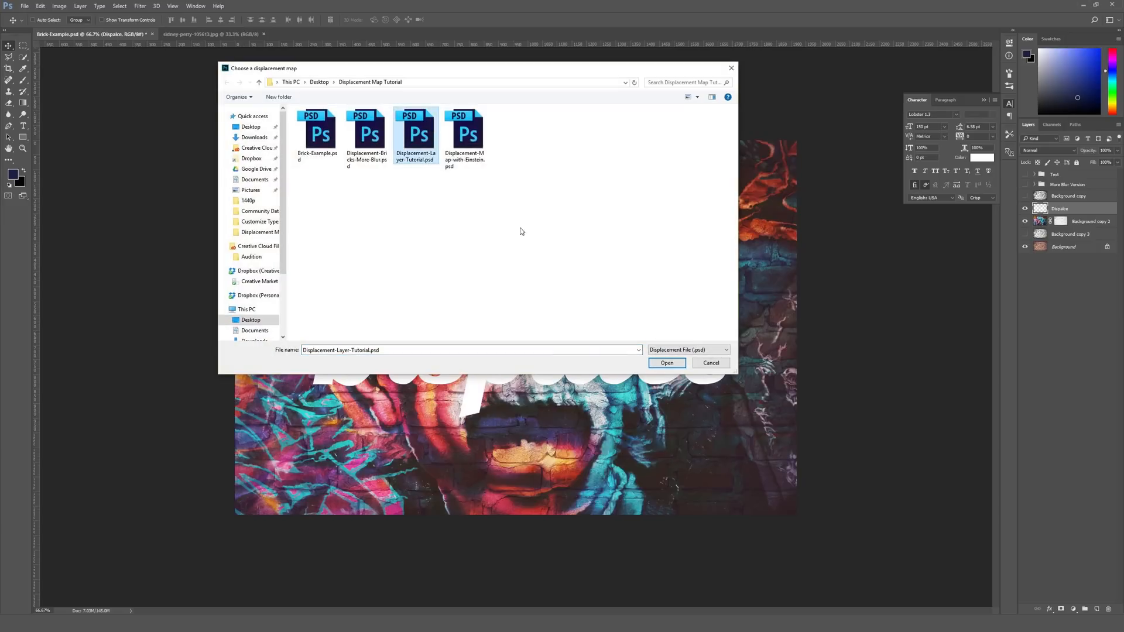
pyautogui.click(667, 363)
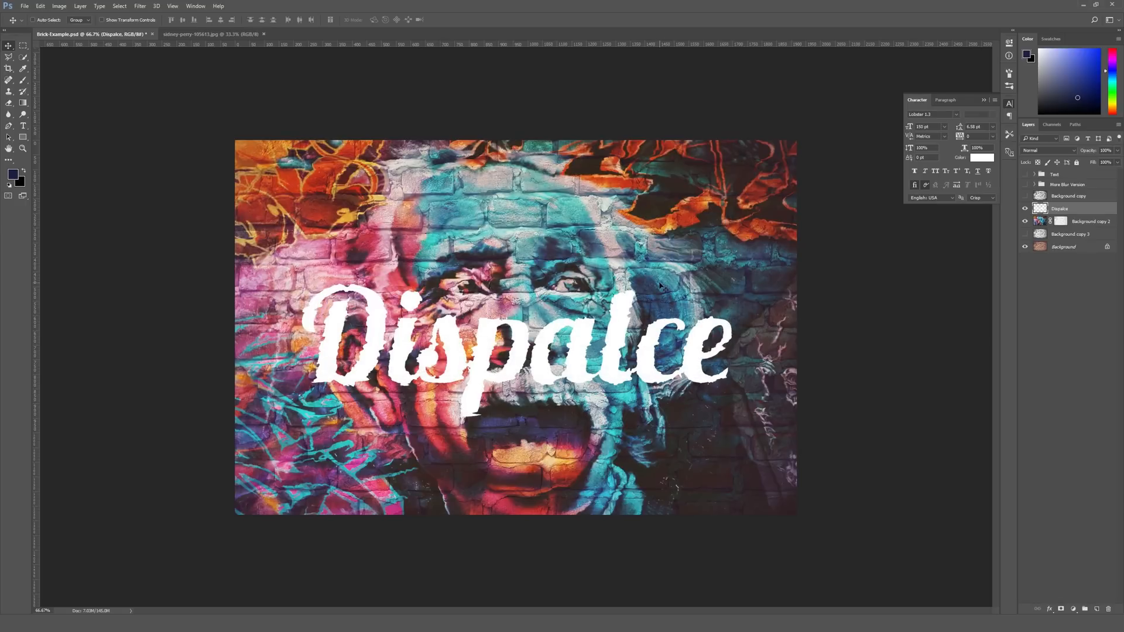
pyautogui.hotkey('ctrl', '1')
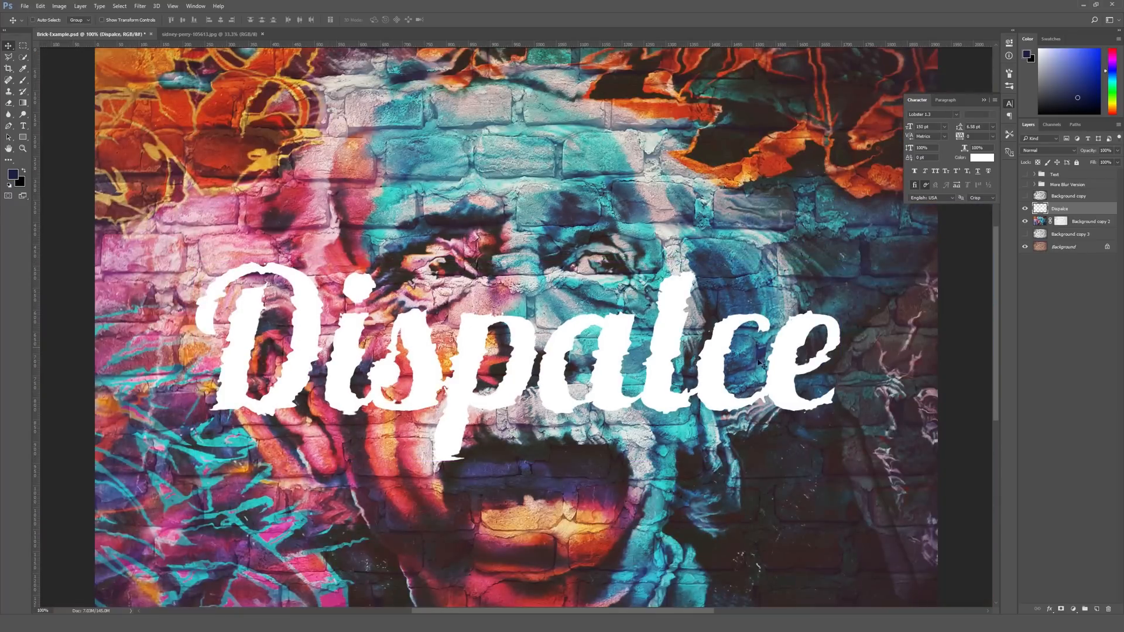
pyautogui.hotkey('ctrl', '0')
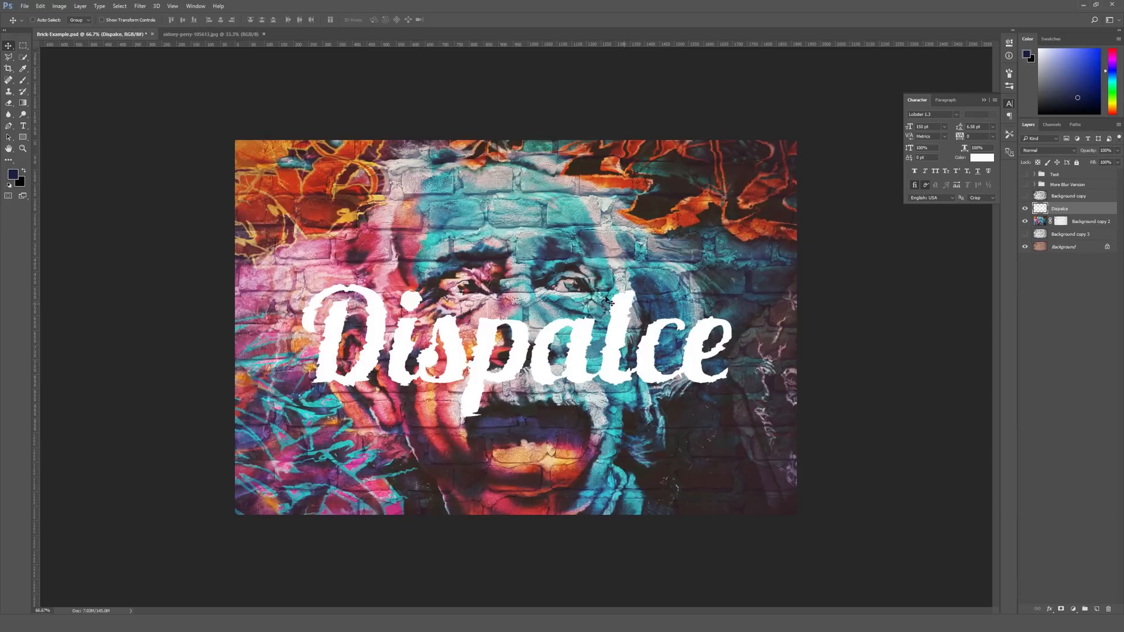
# Set the Dispalce layer's blend mode to Overlay and compare the mural with the text hidden and shown
pyautogui.click(1059, 153)
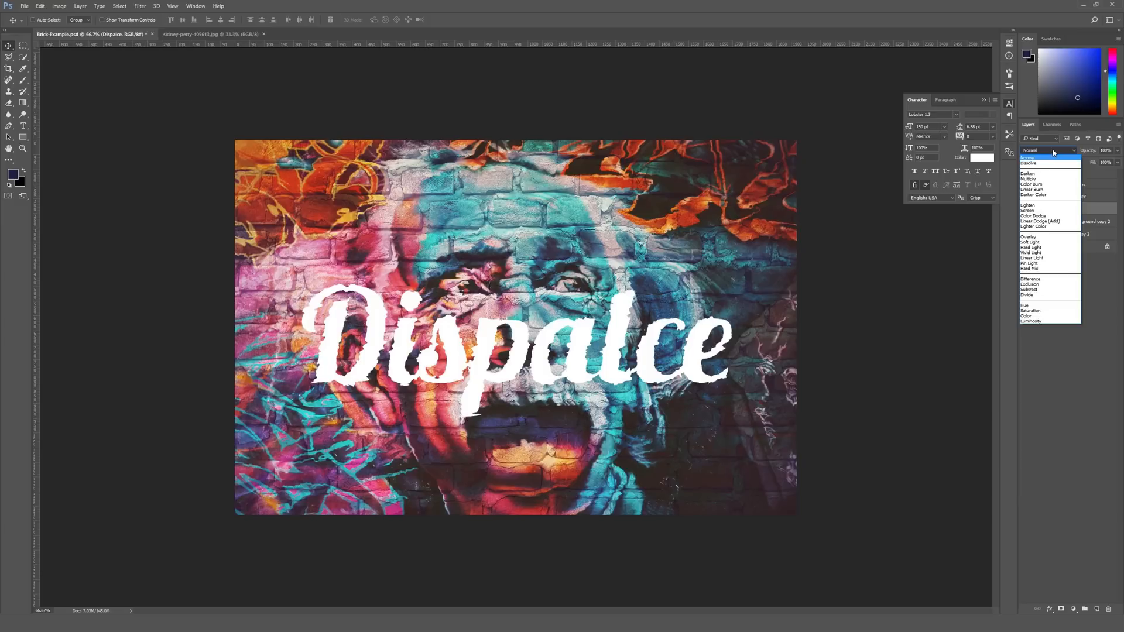
pyautogui.click(1038, 238)
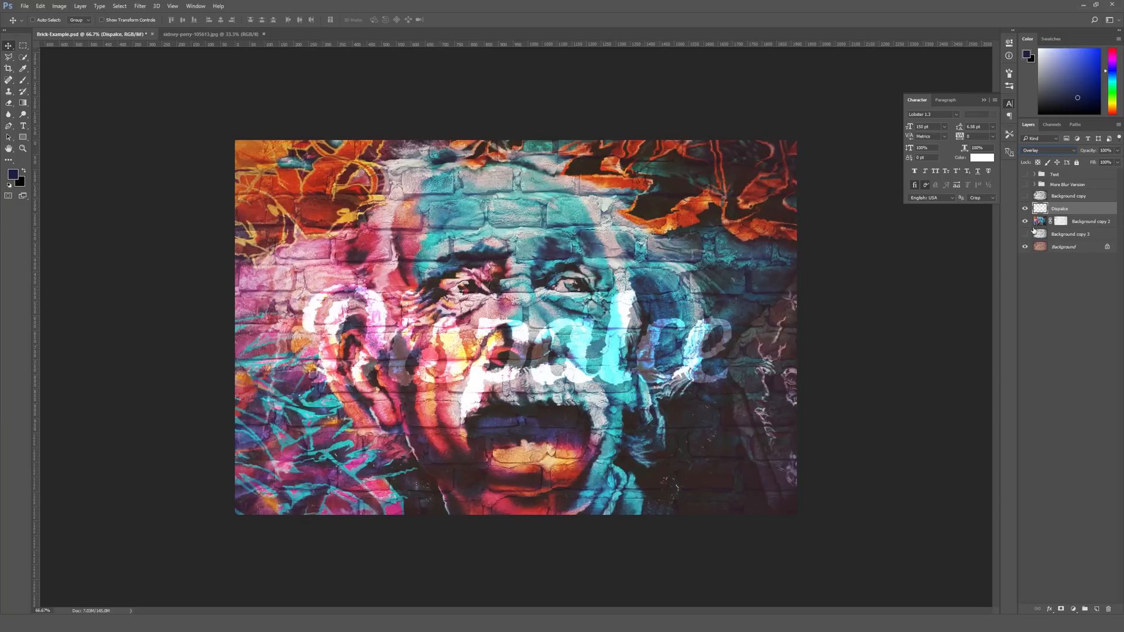
pyautogui.click(1026, 210)
pyautogui.click(1026, 210)
pyautogui.click(1025, 210)
pyautogui.click(1026, 209)
# Duplicate the Dispalce layer and set the copy's blend mode to Color
pyautogui.hotkey('ctrl', 'j')
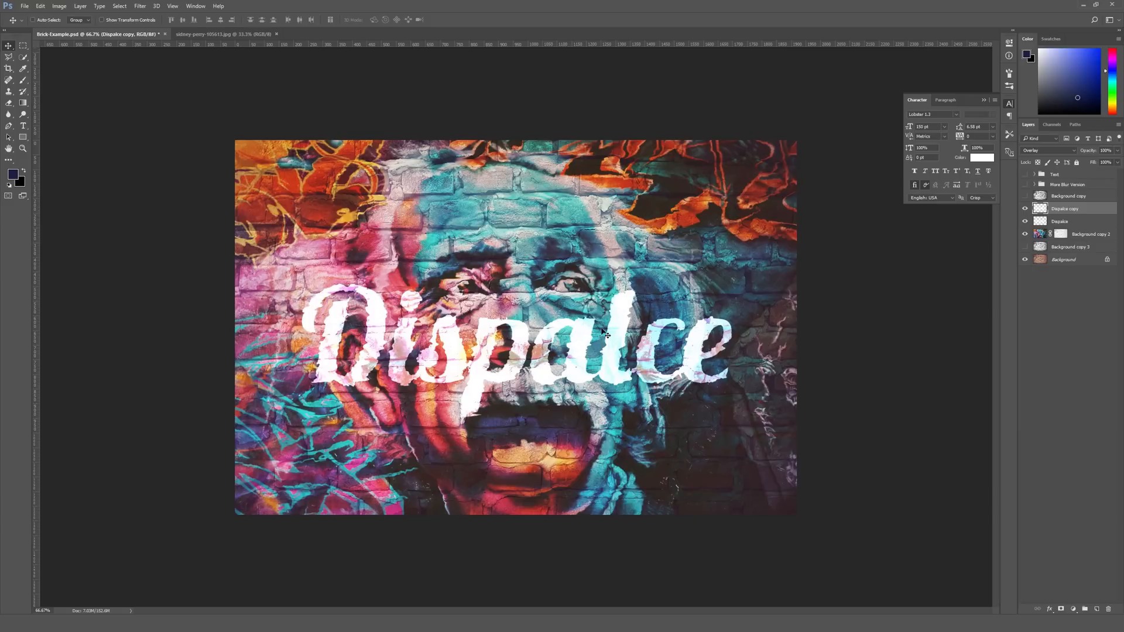
pyautogui.press('ctrl')
pyautogui.hotkey('ctrl', '+')
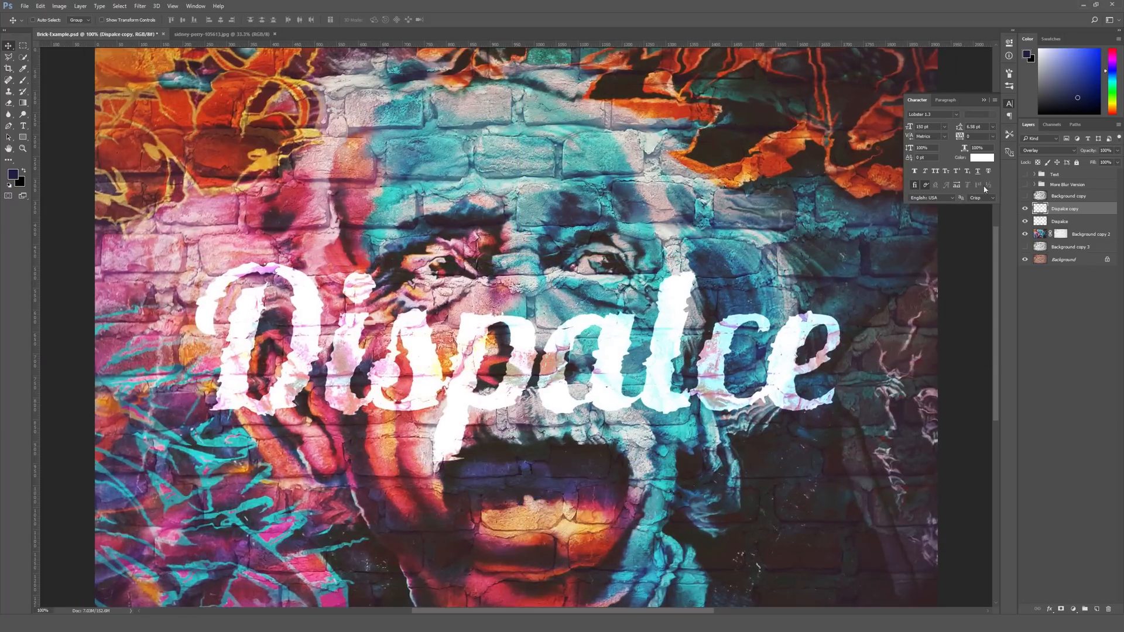
pyautogui.click(1045, 152)
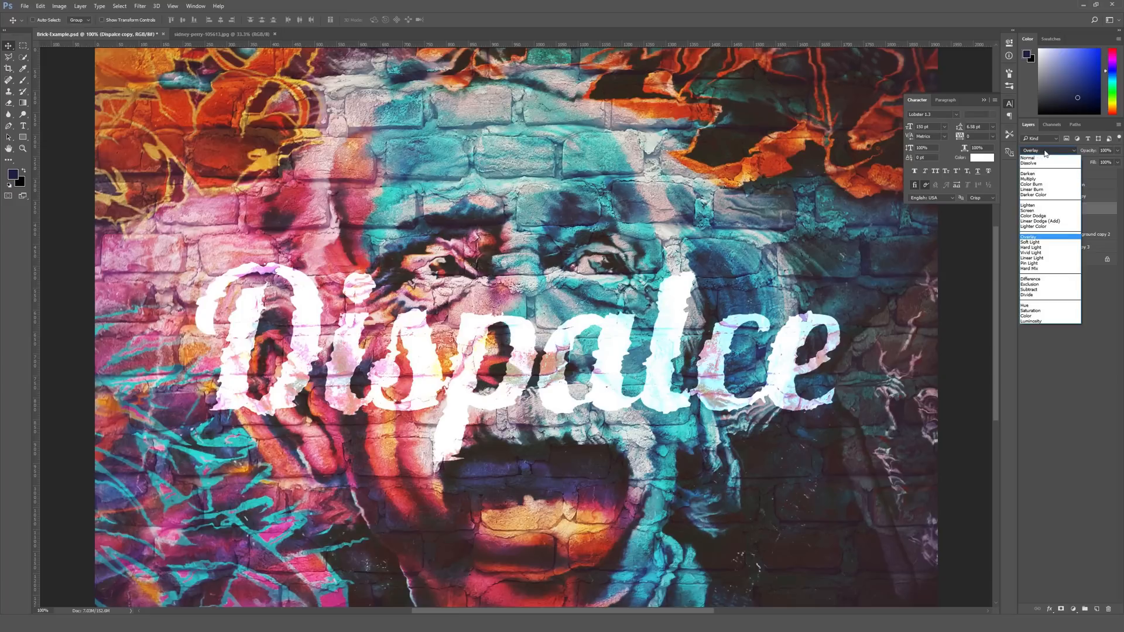
pyautogui.click(1041, 316)
pyautogui.hotkey('ctrl', '-')
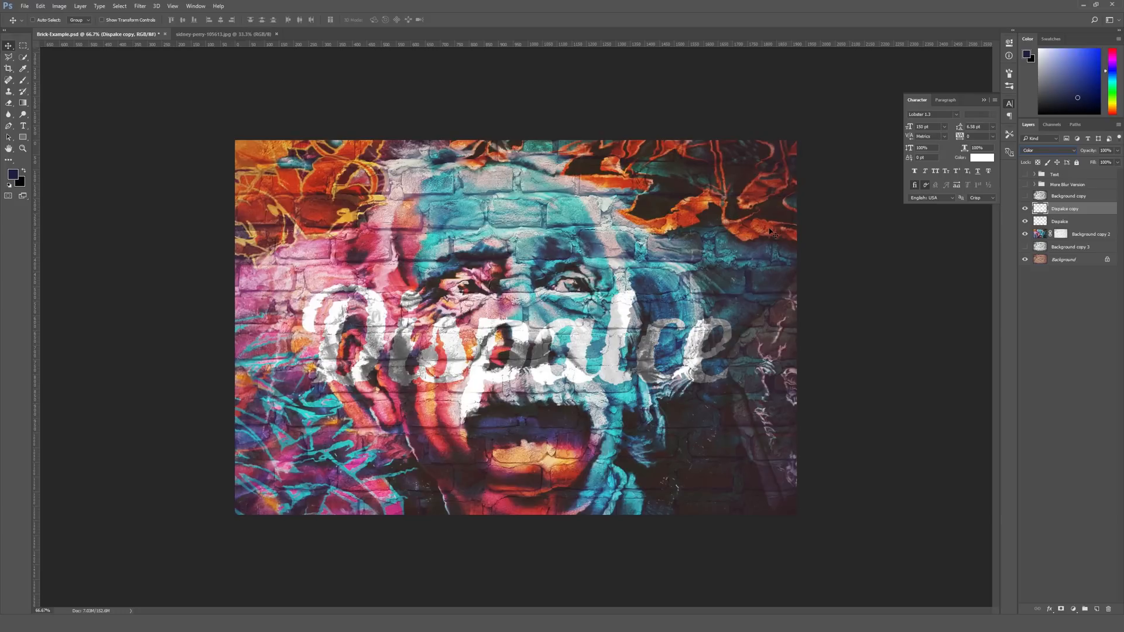
# Lower the opacity of the Dispalce copy layer to 89%
pyautogui.click(1057, 150)
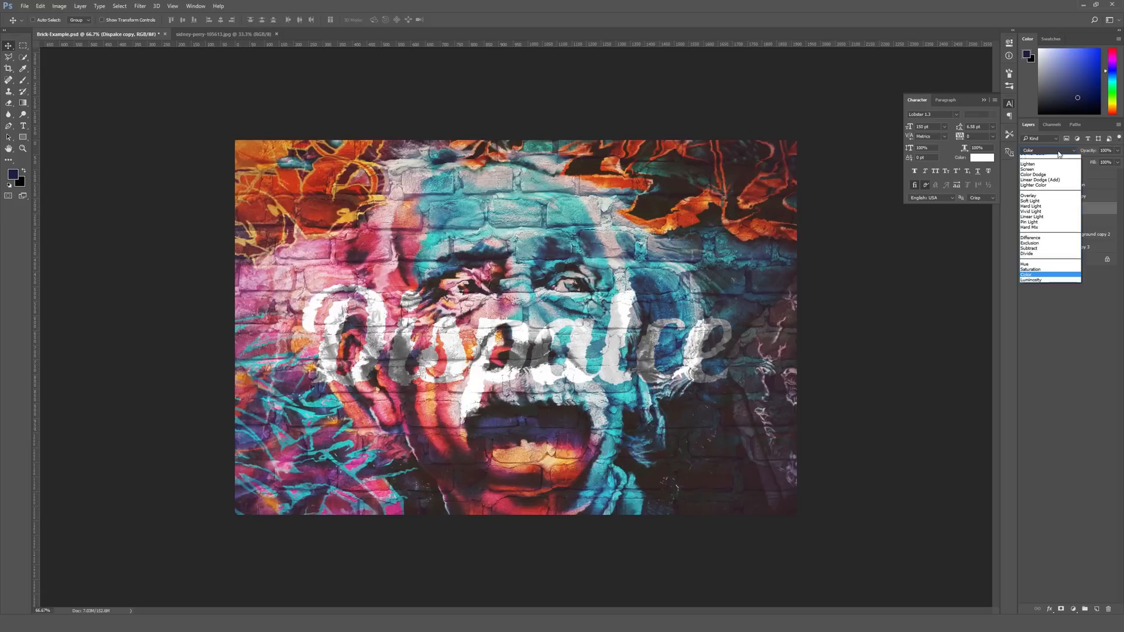
pyautogui.click(1097, 212)
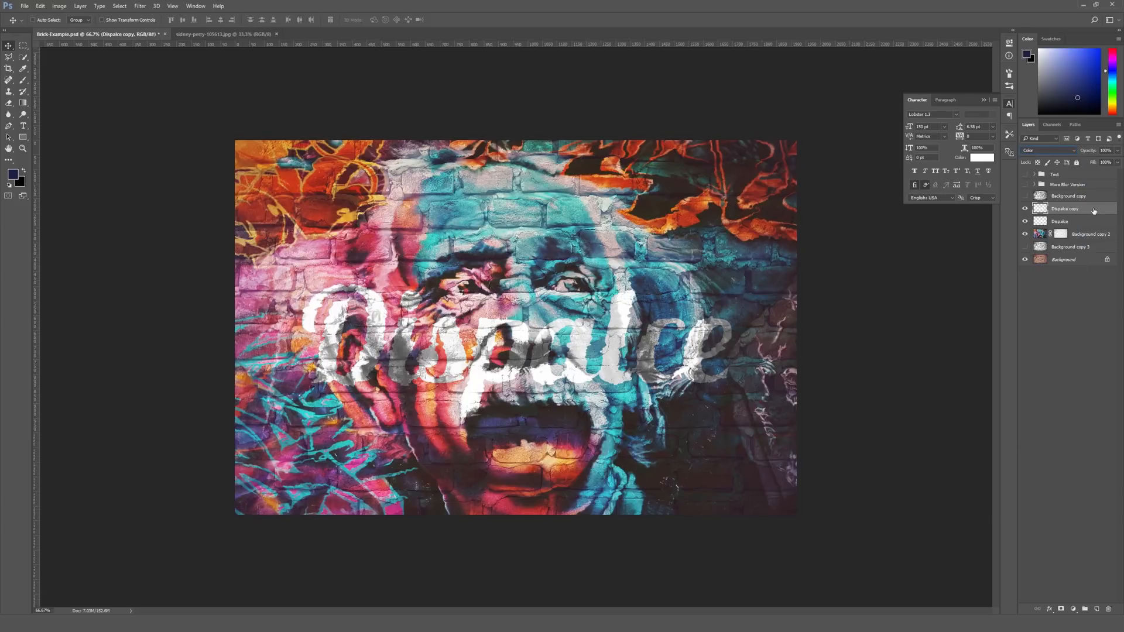
pyautogui.click(1119, 151)
pyautogui.moveTo(1116, 163)
pyautogui.mouseDown()
pyautogui.moveTo(1097, 163)
pyautogui.moveTo(1112, 163)
pyautogui.mouseUp()
# Copy the brick layer mask from Background copy 2 onto both the Dispalce and Dispalce copy layers
pyautogui.click(1061, 235)
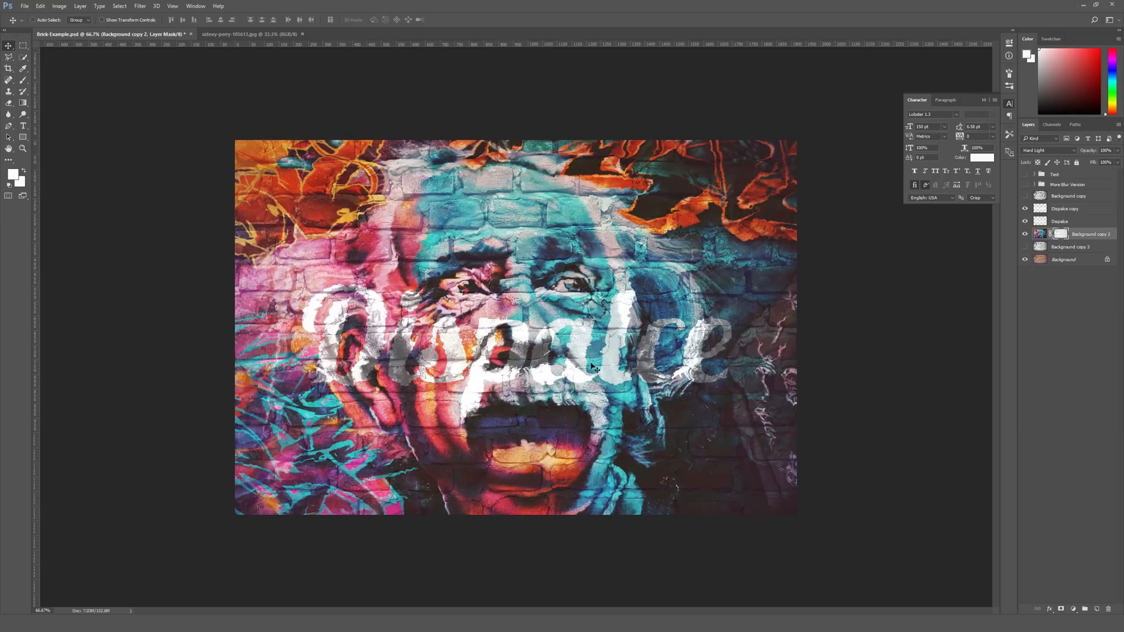
pyautogui.hotkey('ctrl', '+')
pyautogui.hotkey('ctrl', '+')
pyautogui.moveTo(606, 385); pyautogui.dragTo(581, 294)
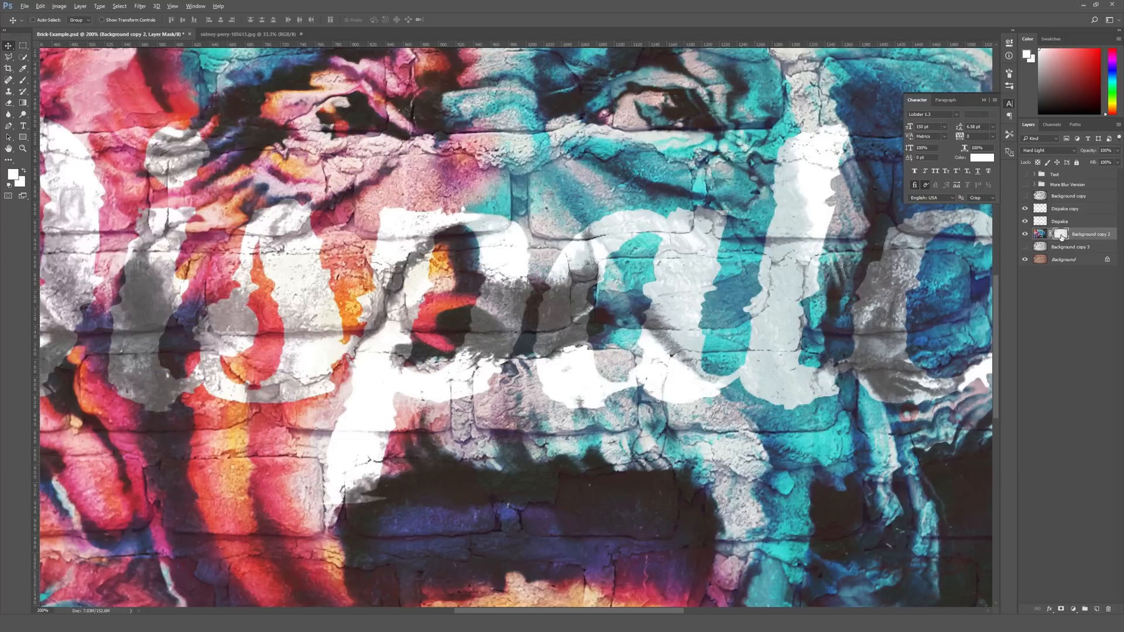
pyautogui.moveTo(1061, 236); pyautogui.dragTo(1061, 210)
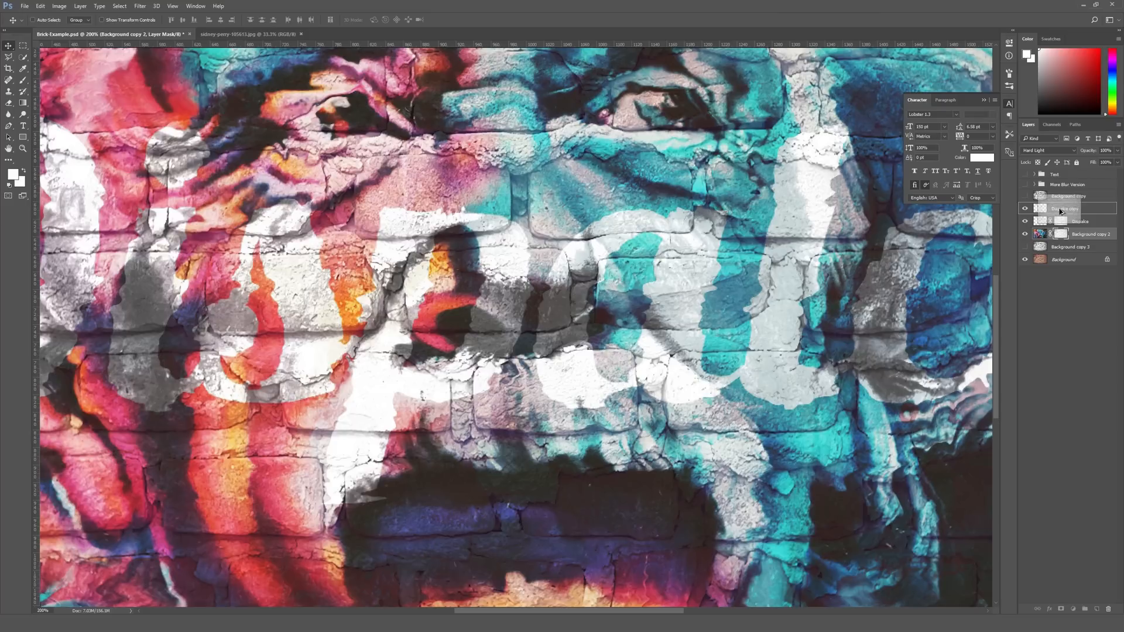
pyautogui.moveTo(1061, 211); pyautogui.dragTo(1061, 211)
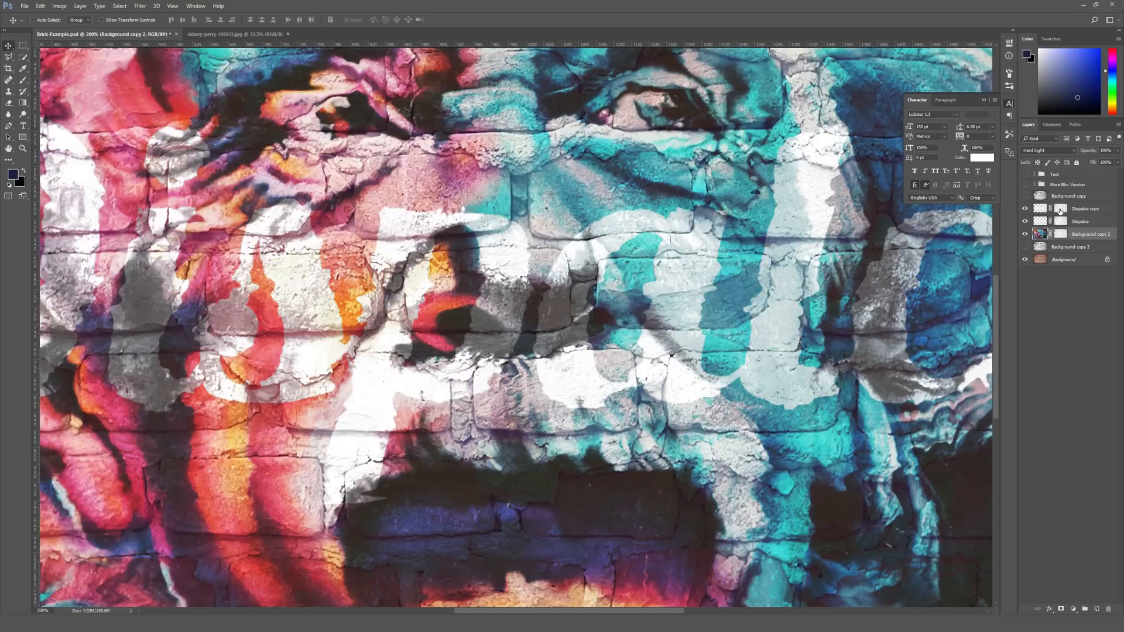
# Compare the text with the masks on both Dispalce layers disabled and enabled, and view the whole mural
pyautogui.click(1061, 210)
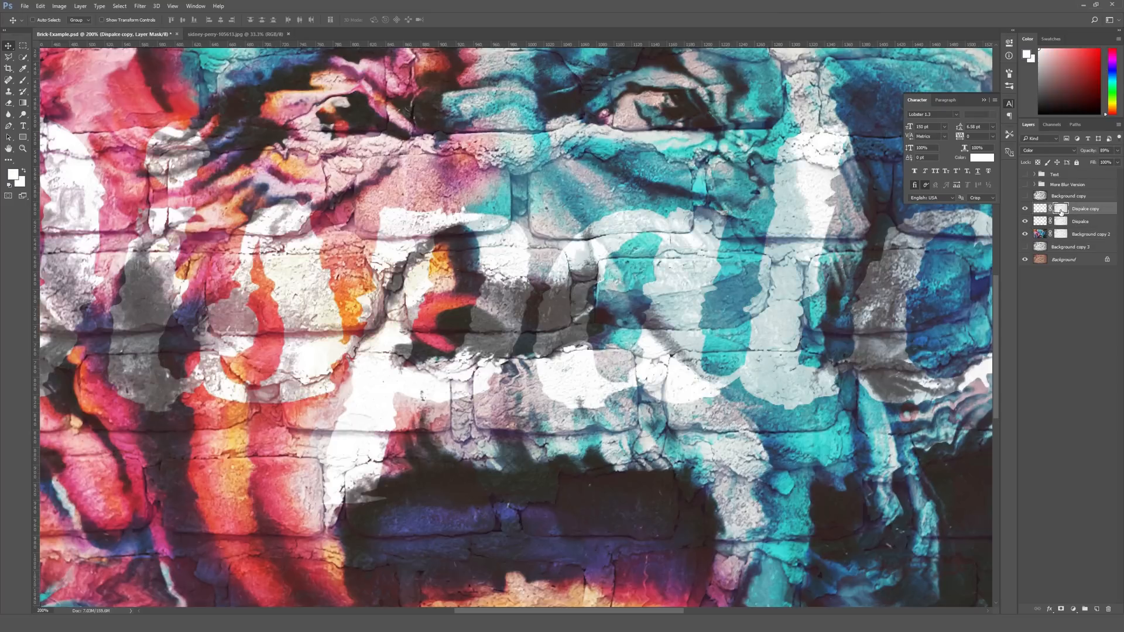
pyautogui.keyDown('shift'); pyautogui.click(1061, 210); pyautogui.keyUp('shift')
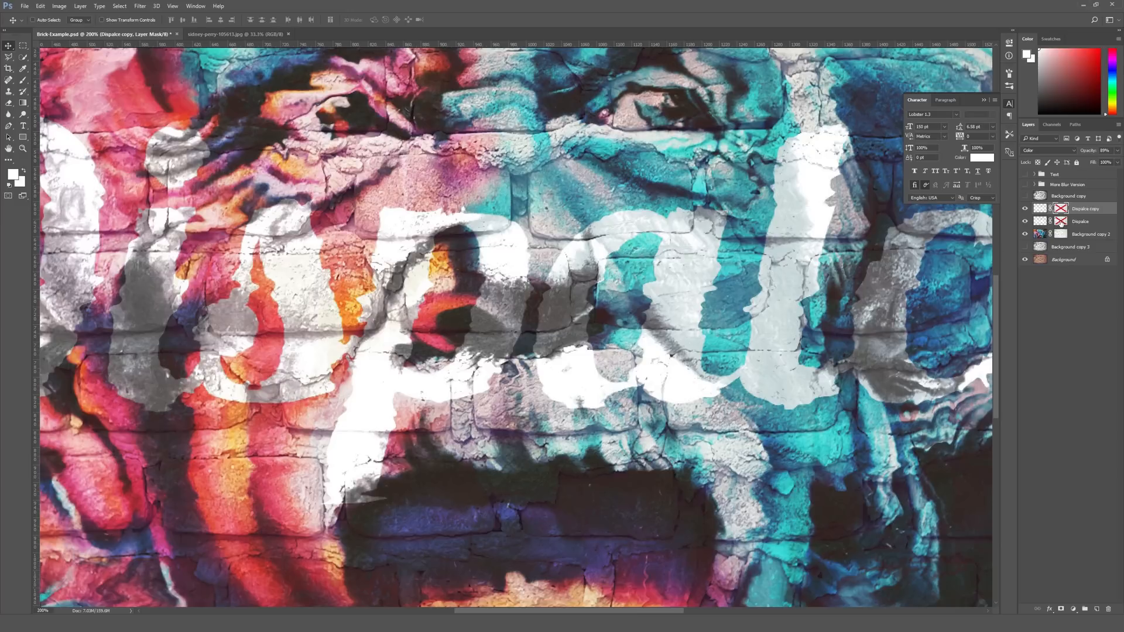
pyautogui.keyDown('shift'); pyautogui.click(1061, 222); pyautogui.keyUp('shift')
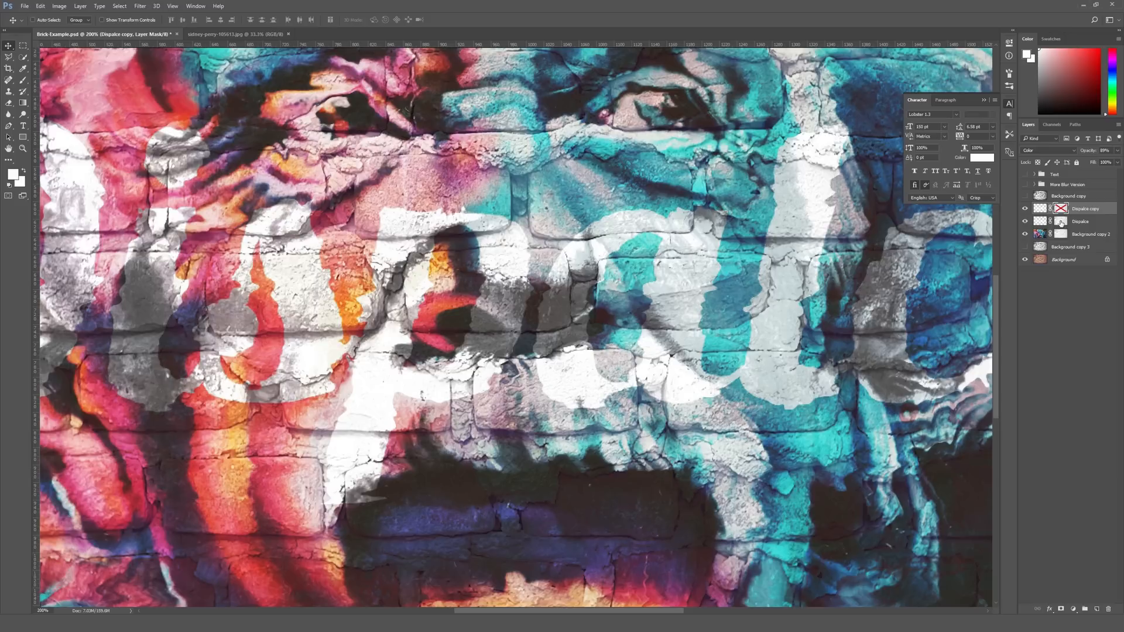
pyautogui.keyDown('shift'); pyautogui.click(1060, 210); pyautogui.keyUp('shift')
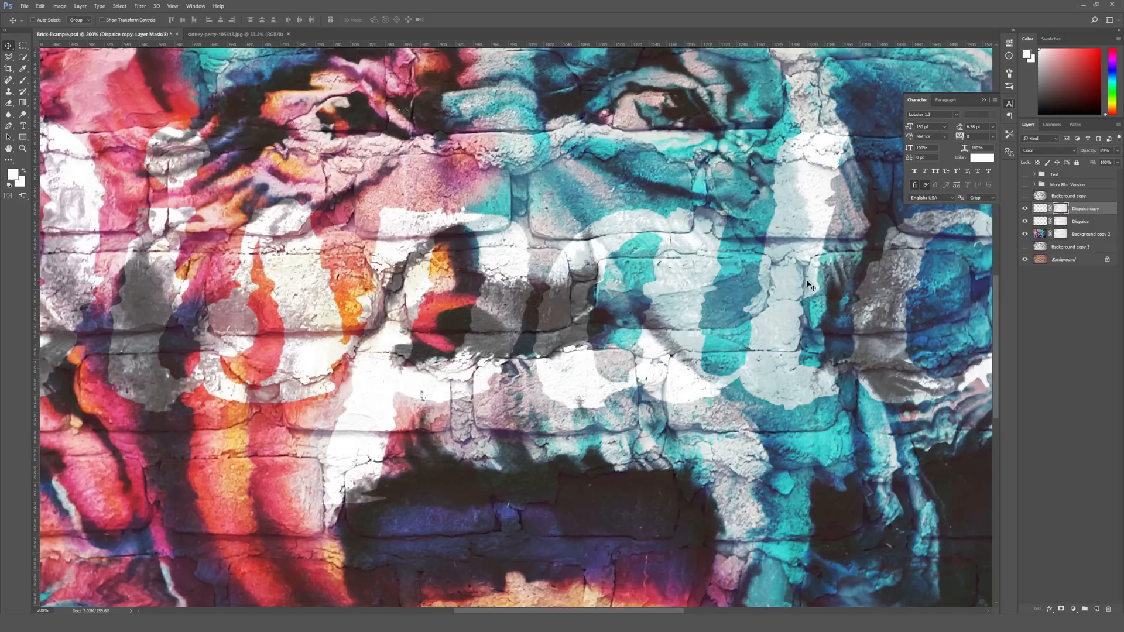
pyautogui.moveTo(673, 270); pyautogui.dragTo(672, 270)
pyautogui.hotkey('ctrl', '-')
pyautogui.hotkey('ctrl', '-')
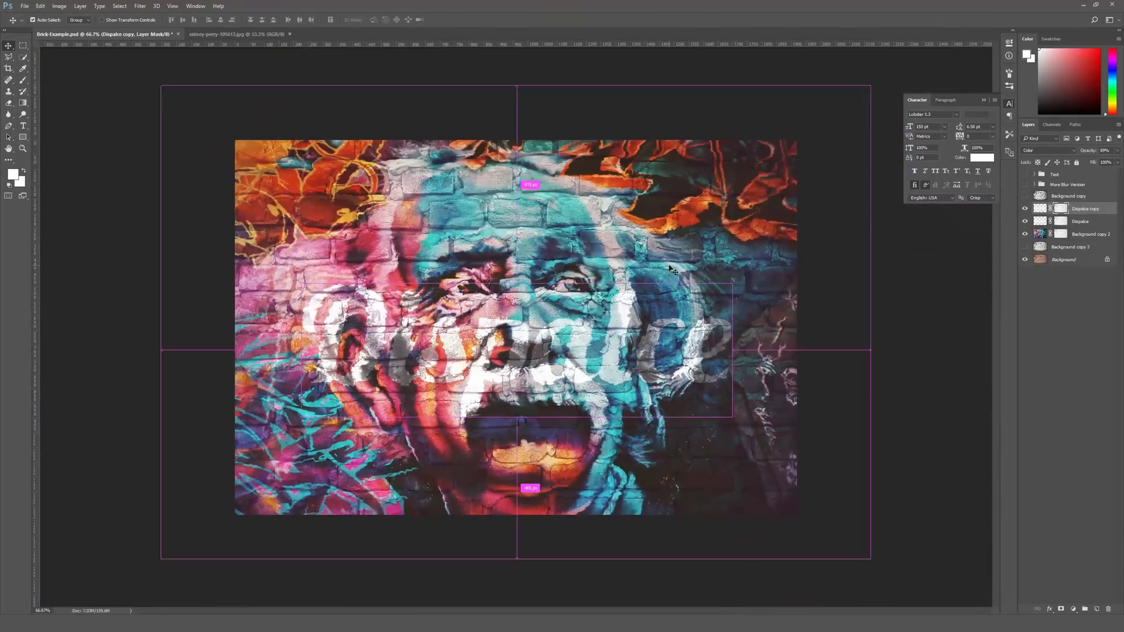